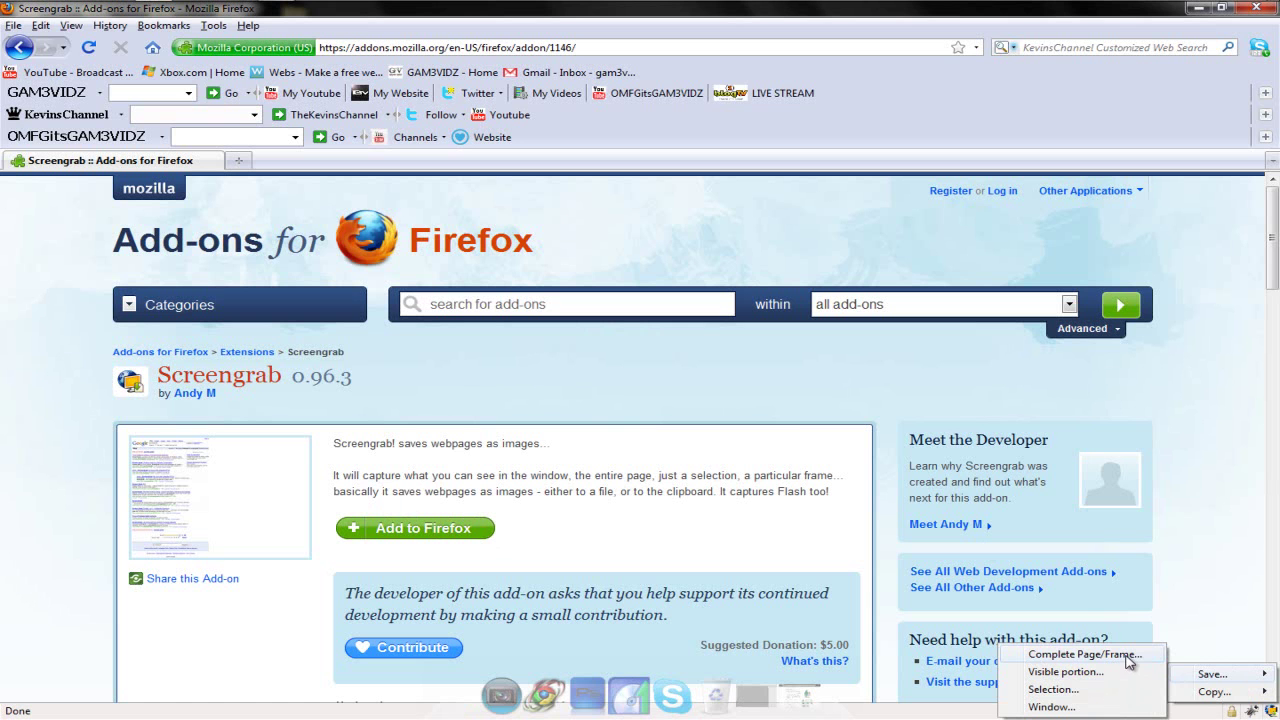
- Minimize the Firefox window showing the Screengrab 0.96.3 add-on page
{"action": "left_click", "coordinate": [1197, 10]}
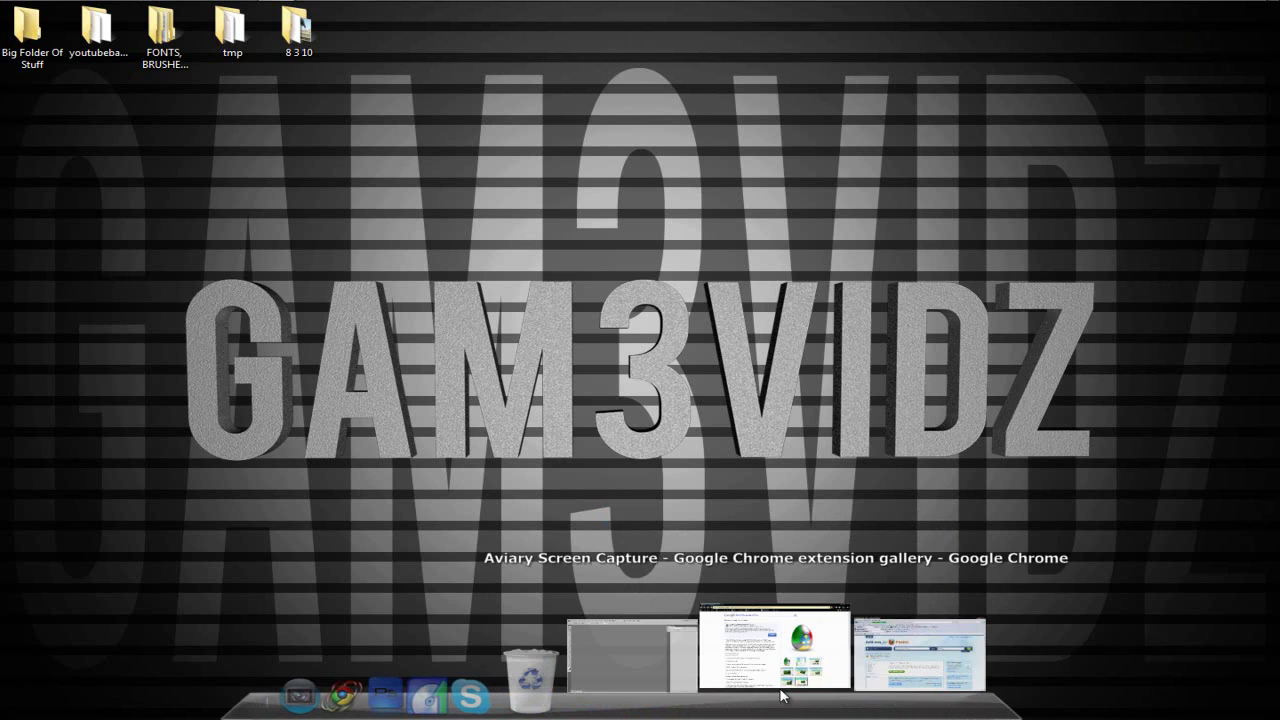
- Open YouTube from the bookmark in a new Chrome tab and go to My Channel
{"action": "left_click", "coordinate": [816, 655]}
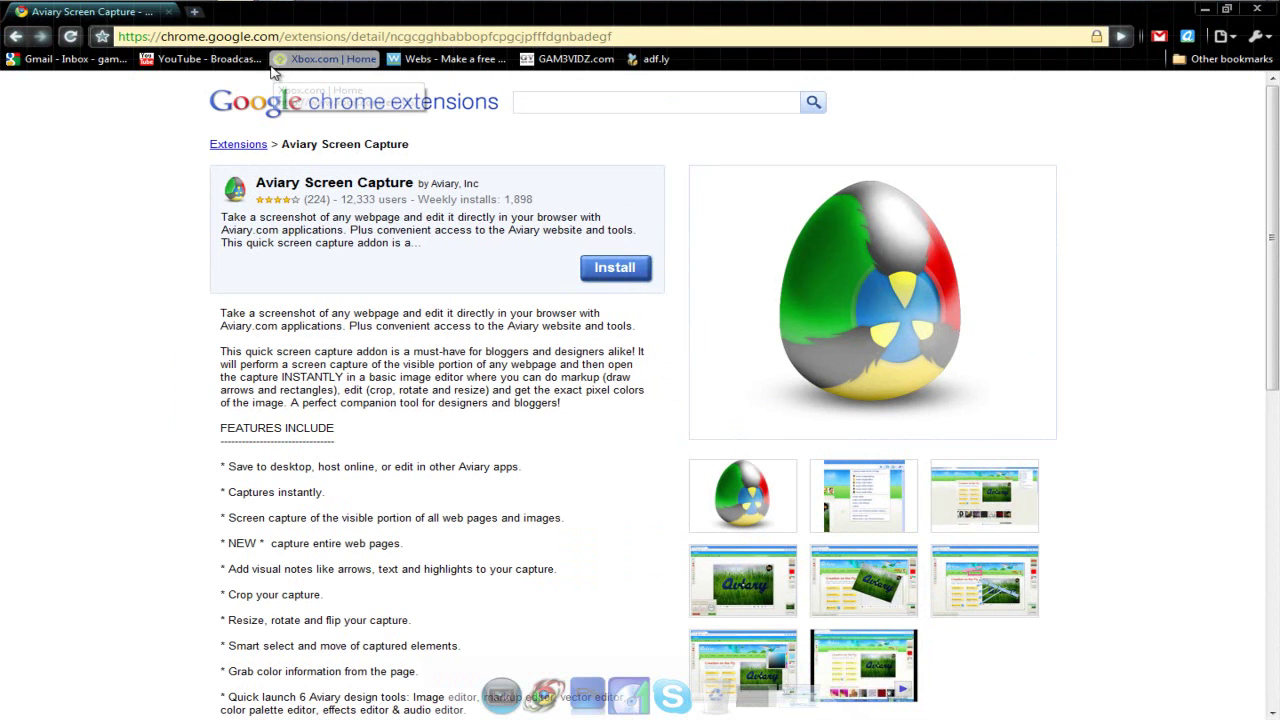
{"action": "left_click", "coordinate": [210, 58]}
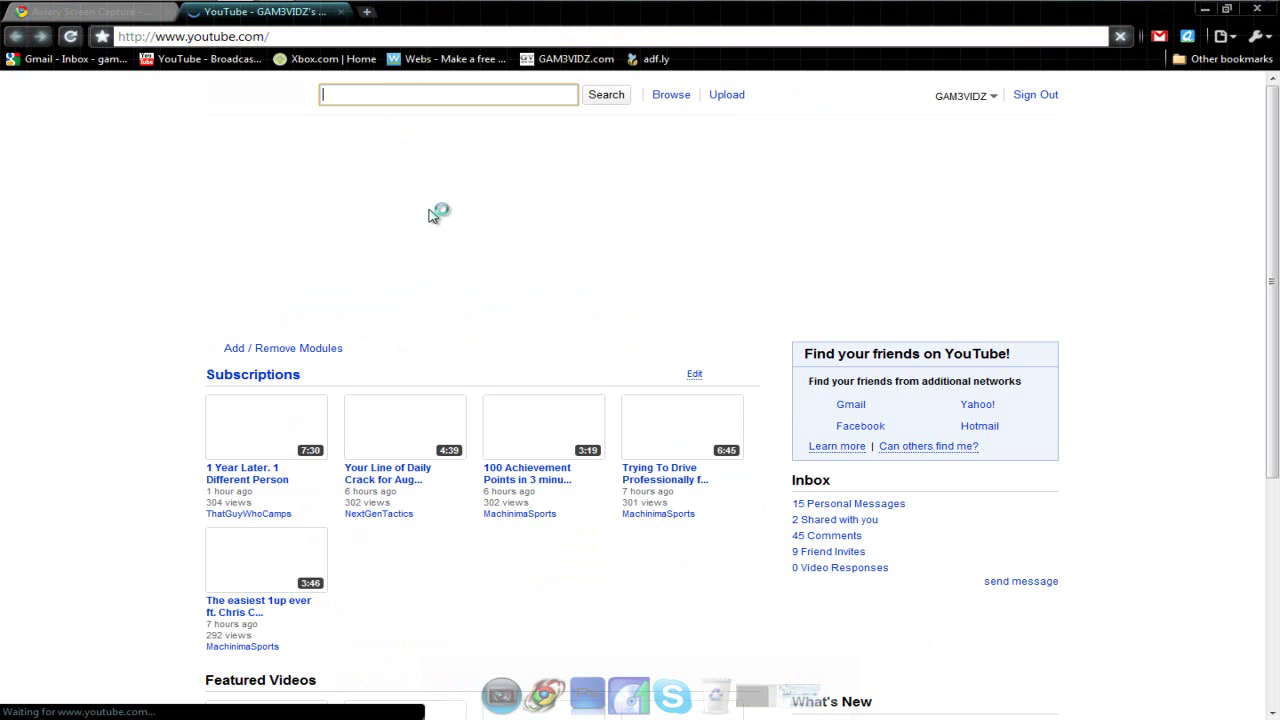
{"action": "left_click", "coordinate": [975, 95]}
{"action": "left_click", "coordinate": [885, 124]}
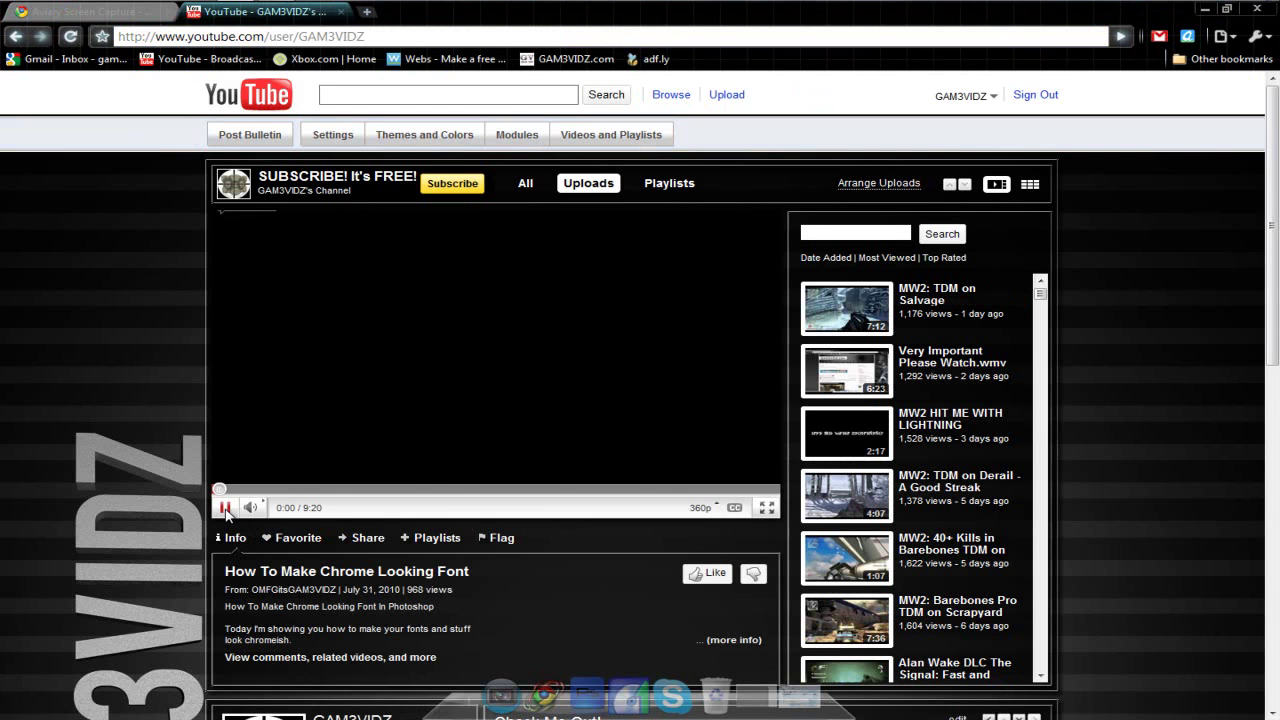
- Scroll through the channel's featured video, uploads list and profile details
{"action": "scroll", "coordinate": [160, 444], "scroll_direction": "down", "scroll_amount": 5}
{"action": "scroll", "coordinate": [160, 452], "scroll_direction": "down", "scroll_amount": 3}
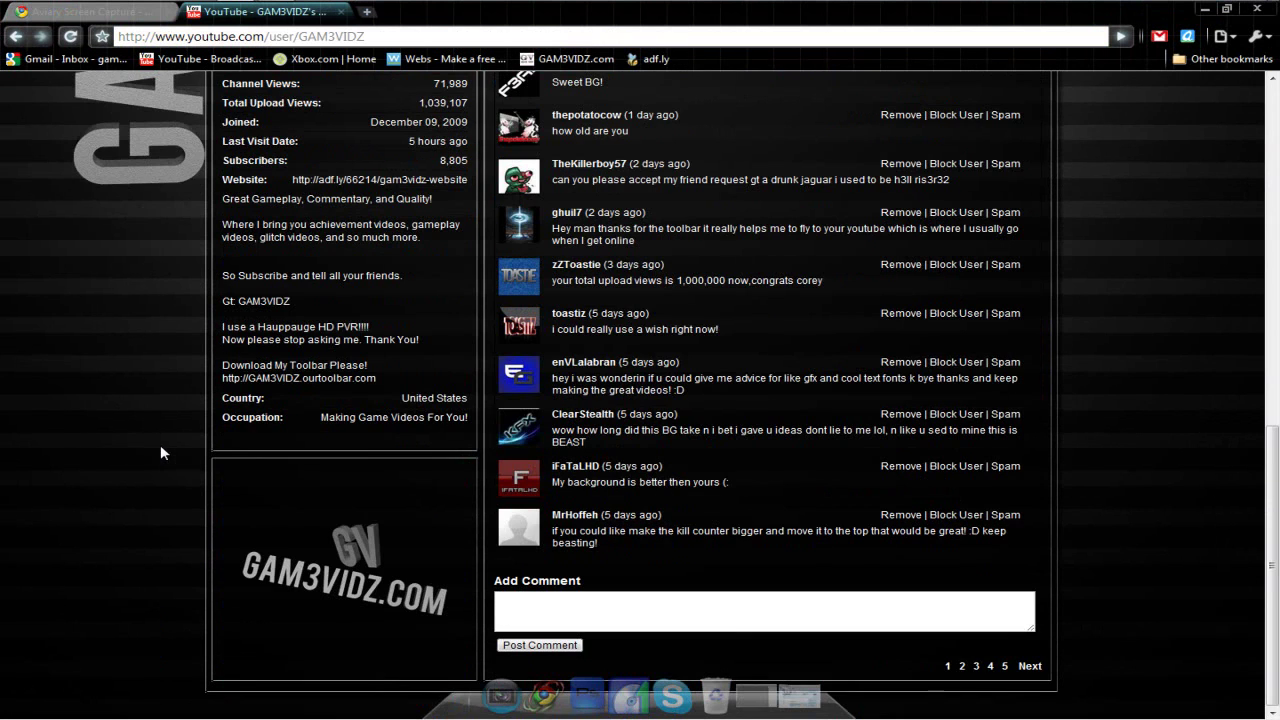
{"action": "scroll", "coordinate": [662, 514], "scroll_direction": "up", "scroll_amount": 3}
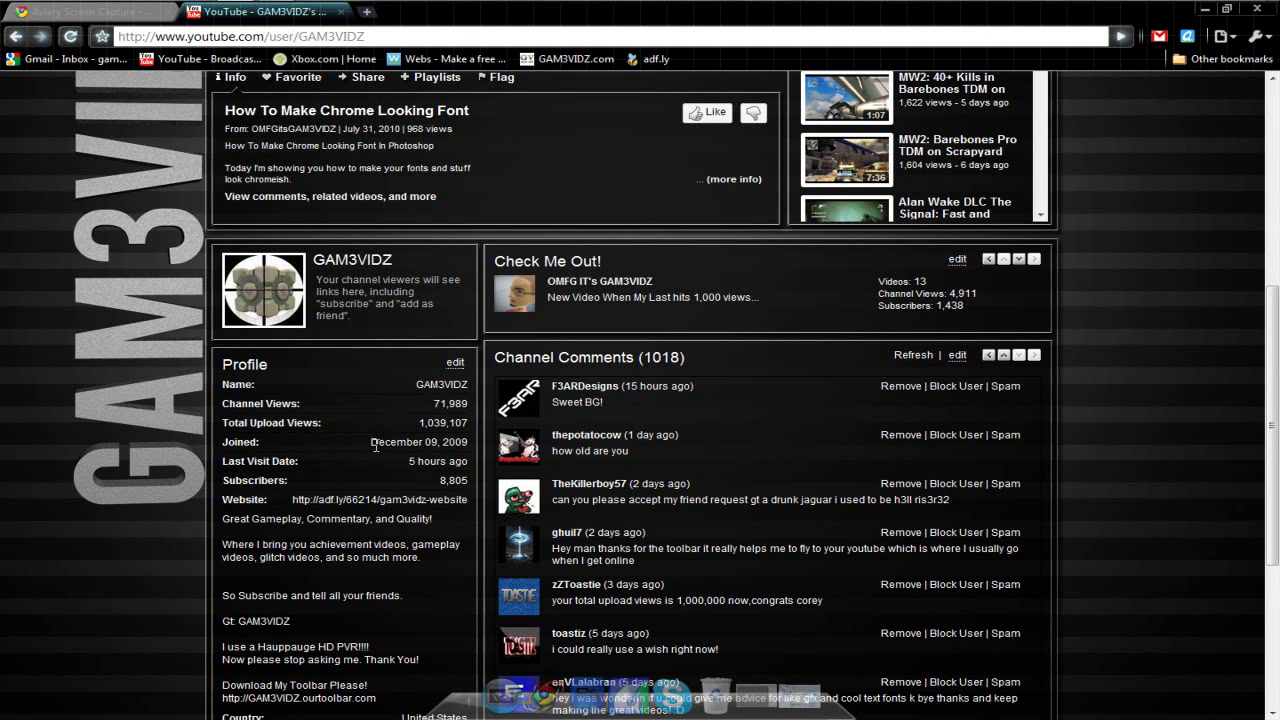
{"action": "scroll", "coordinate": [734, 377], "scroll_direction": "up", "scroll_amount": 5}
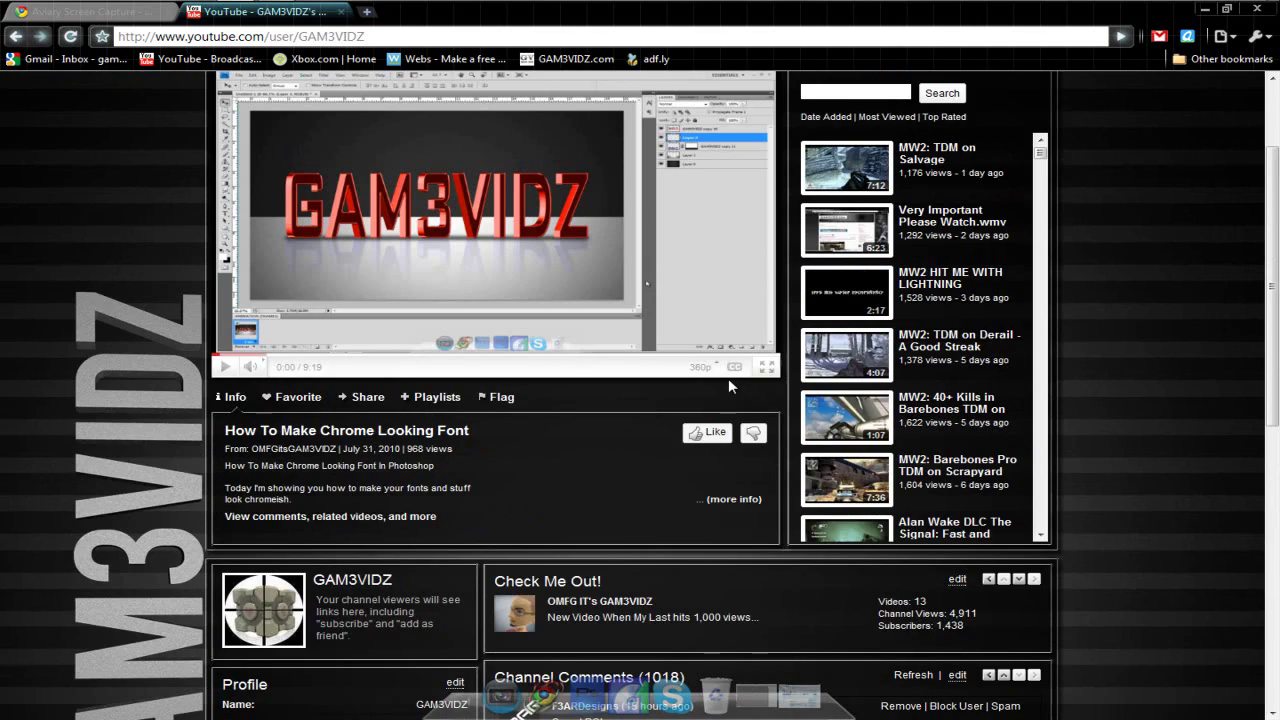
{"action": "scroll", "coordinate": [191, 436], "scroll_direction": "down", "scroll_amount": 3}
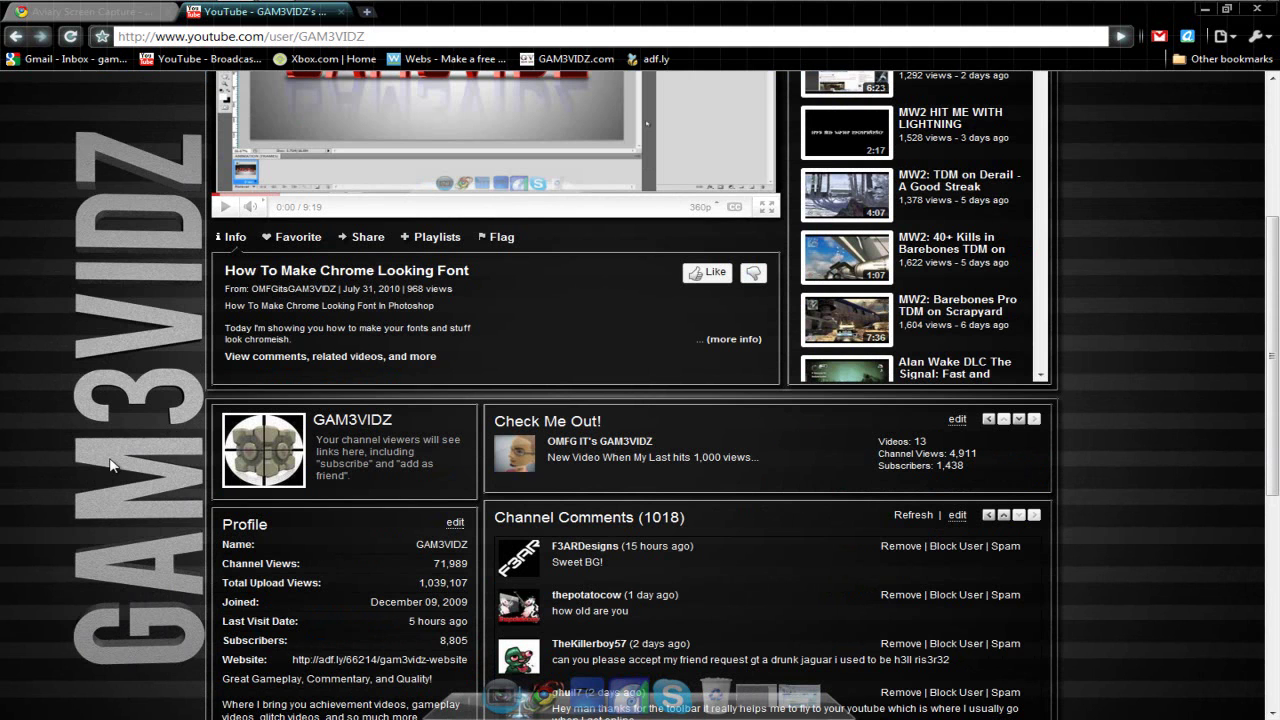
{"action": "scroll", "coordinate": [197, 452], "scroll_direction": "up", "scroll_amount": 3}
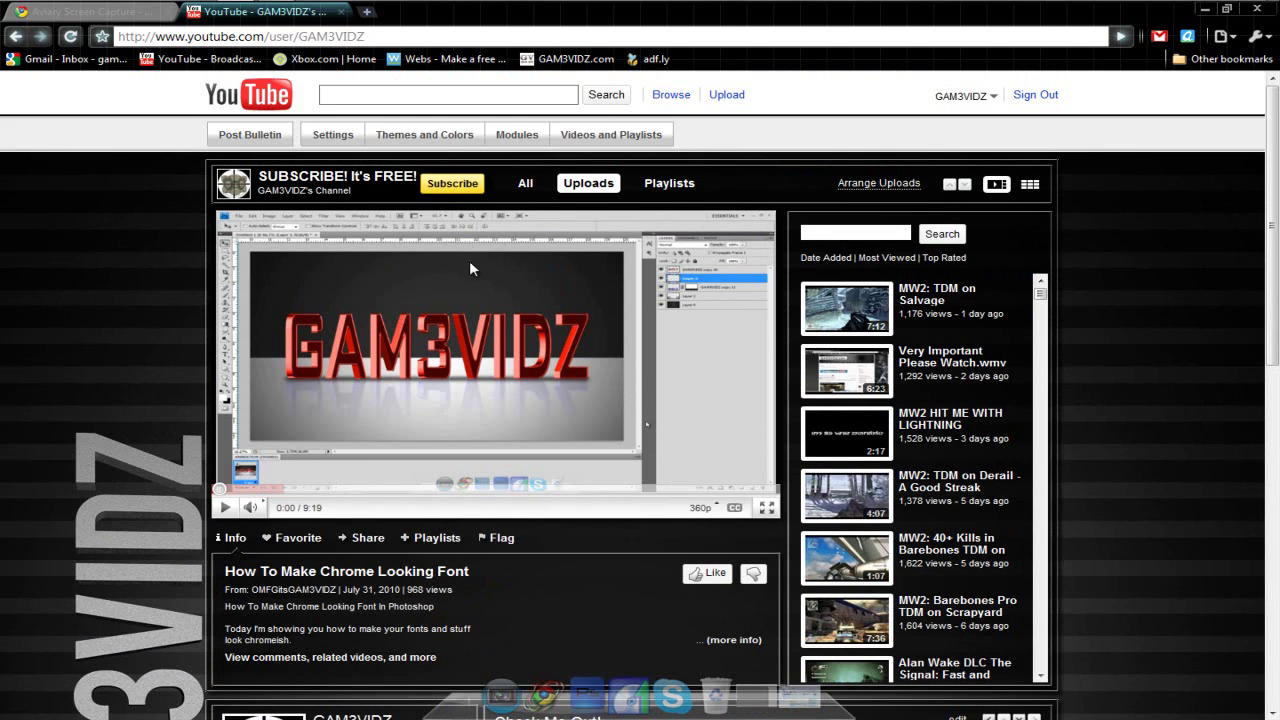
- Apply the Grey theme from the channel's advanced Themes and Colors options and save
{"action": "left_click", "coordinate": [424, 142]}
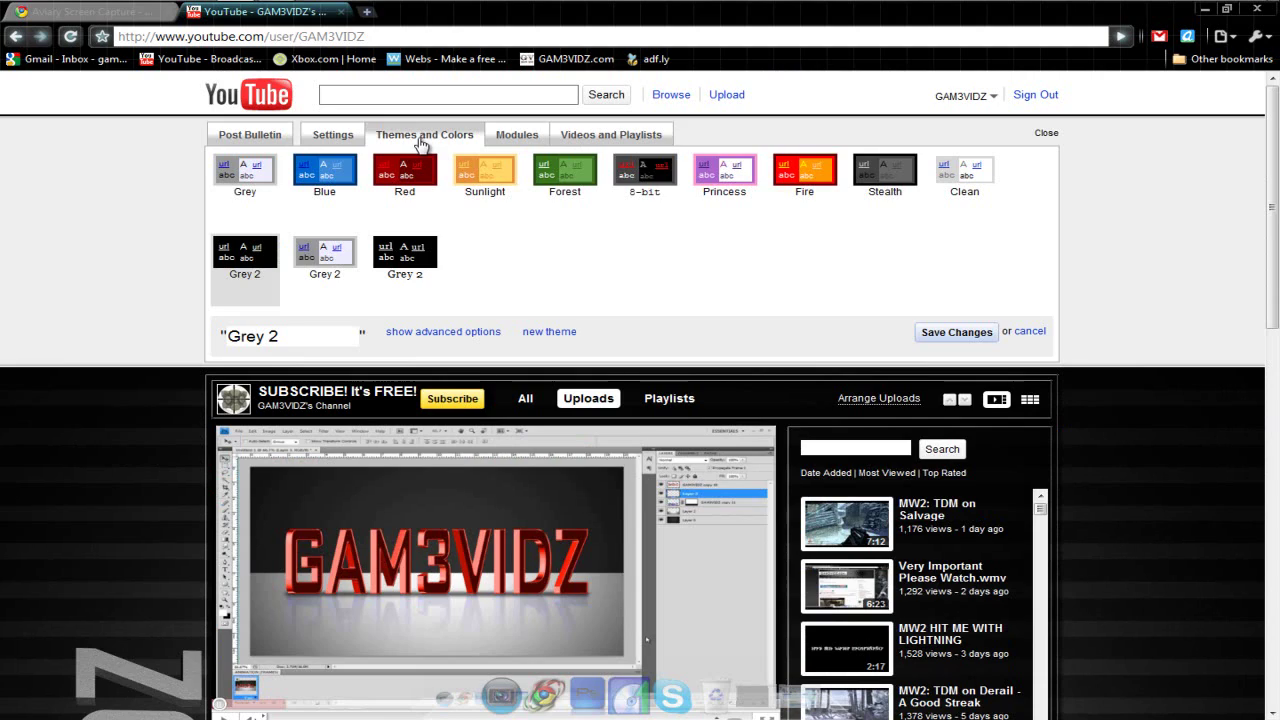
{"action": "left_click", "coordinate": [437, 332]}
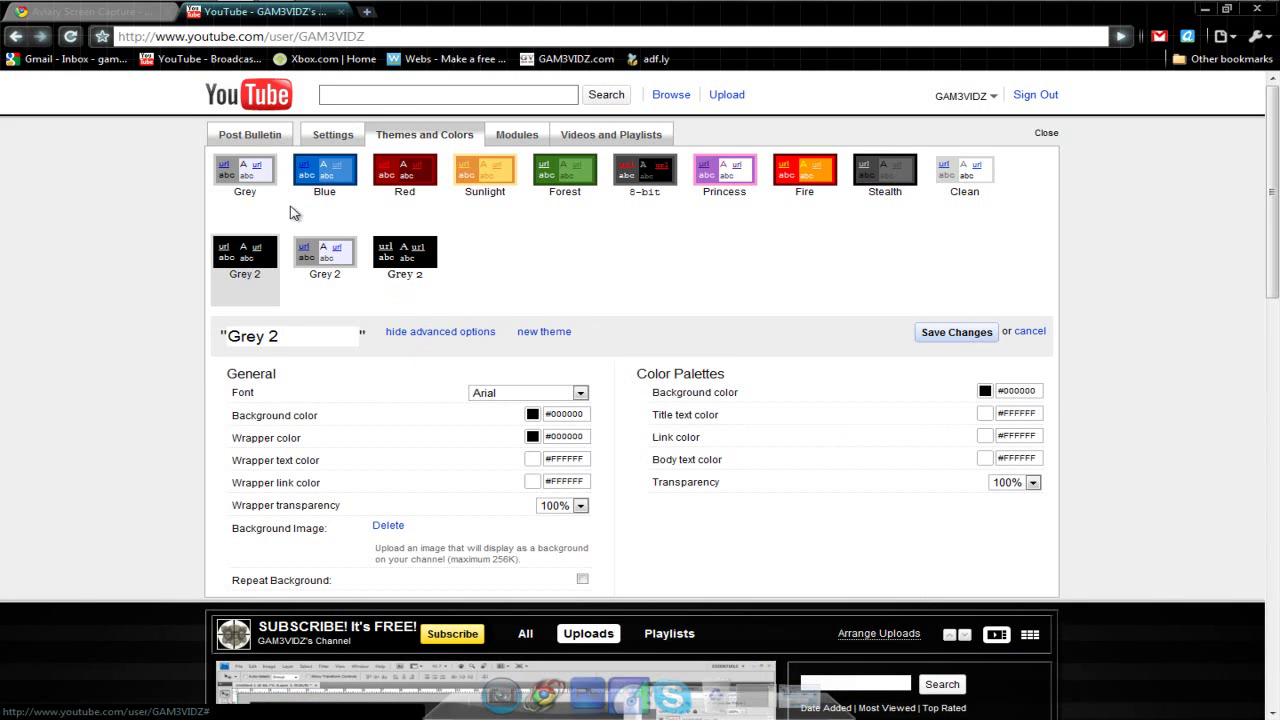
{"action": "left_click", "coordinate": [244, 172]}
{"action": "scroll", "coordinate": [434, 316], "scroll_direction": "down", "scroll_amount": 3}
{"action": "scroll", "coordinate": [434, 300], "scroll_direction": "up", "scroll_amount": 3}
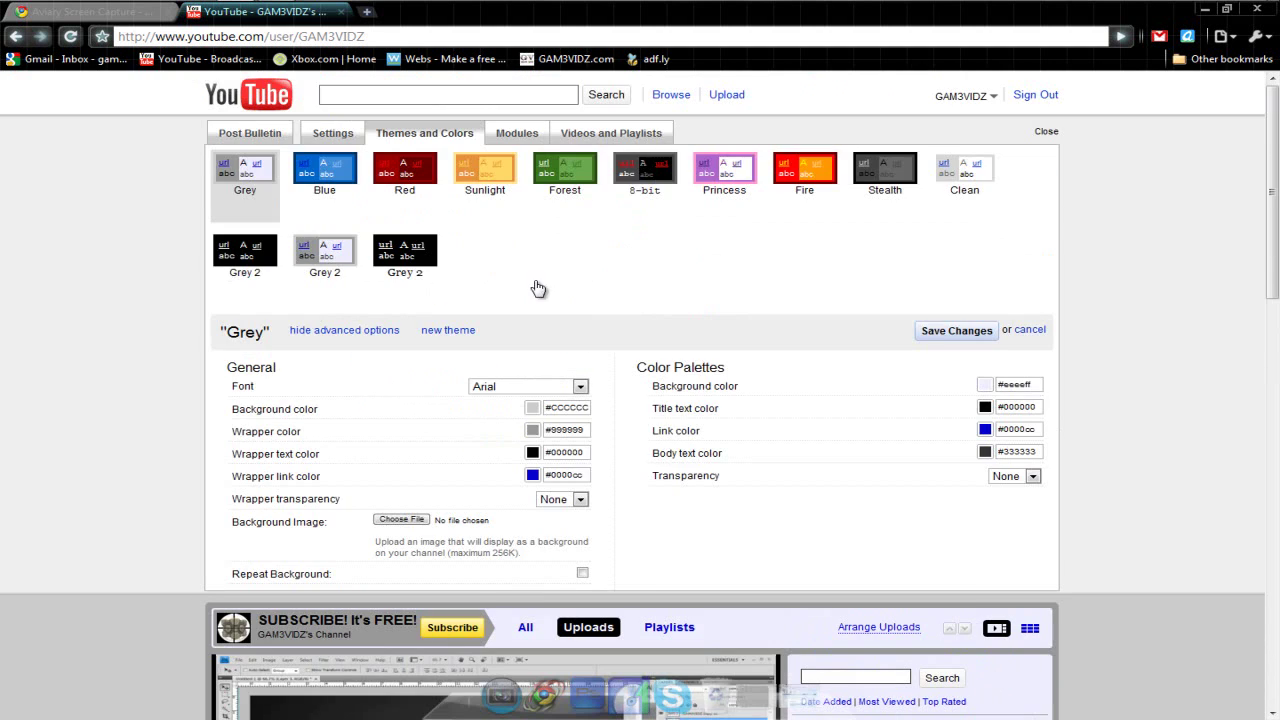
{"action": "left_click", "coordinate": [935, 331]}
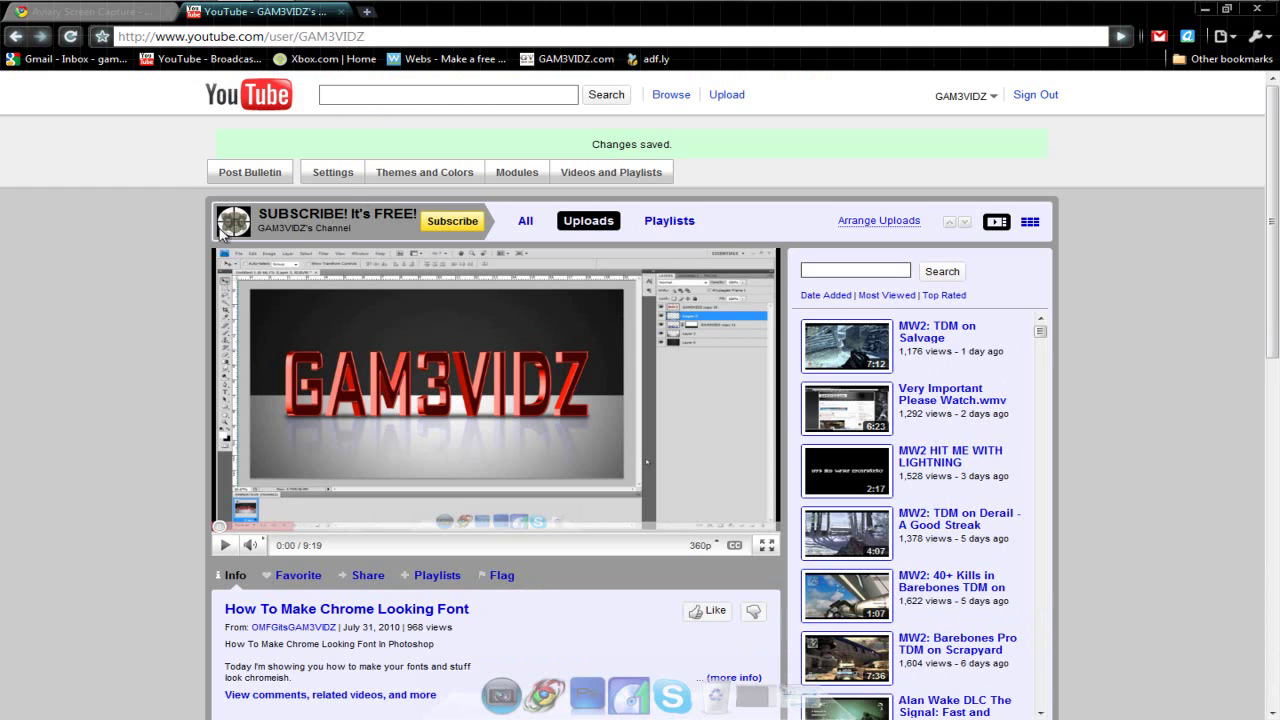
- Scroll down the channel page and briefly select part of the profile's occupation line
{"action": "scroll", "coordinate": [455, 225], "scroll_direction": "down", "scroll_amount": 3}
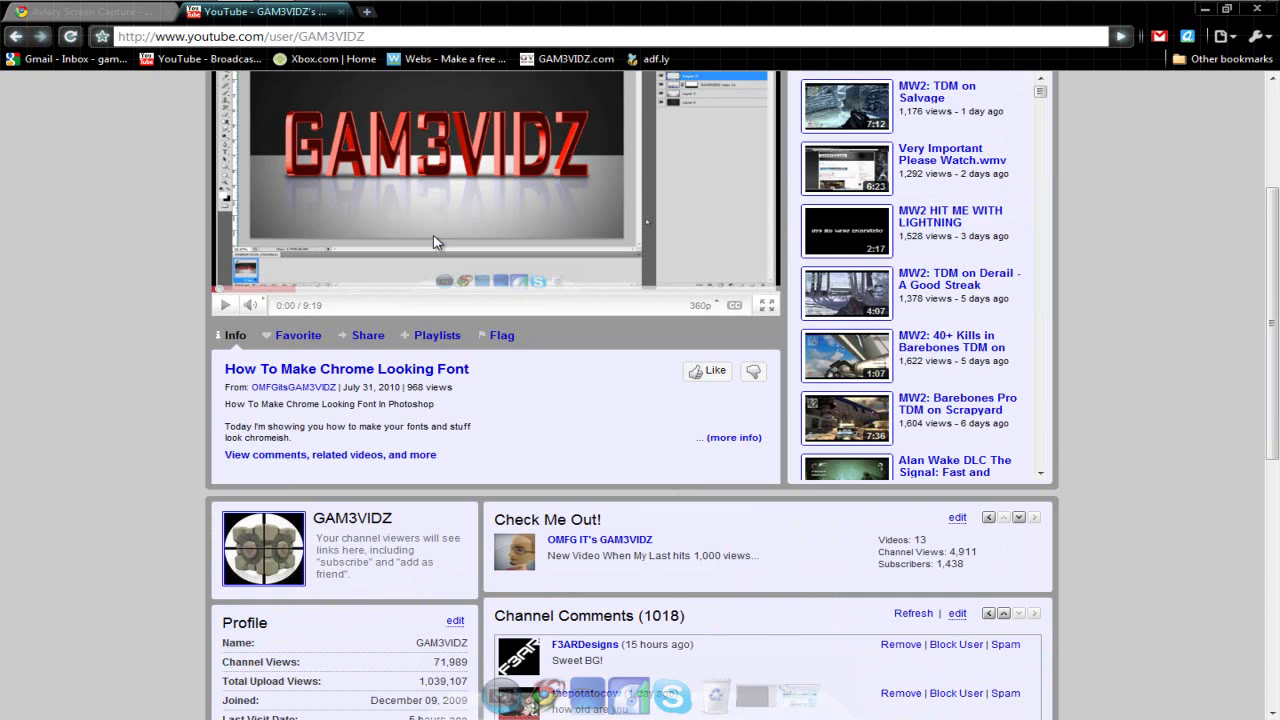
{"action": "scroll", "coordinate": [238, 290], "scroll_direction": "down", "scroll_amount": 5}
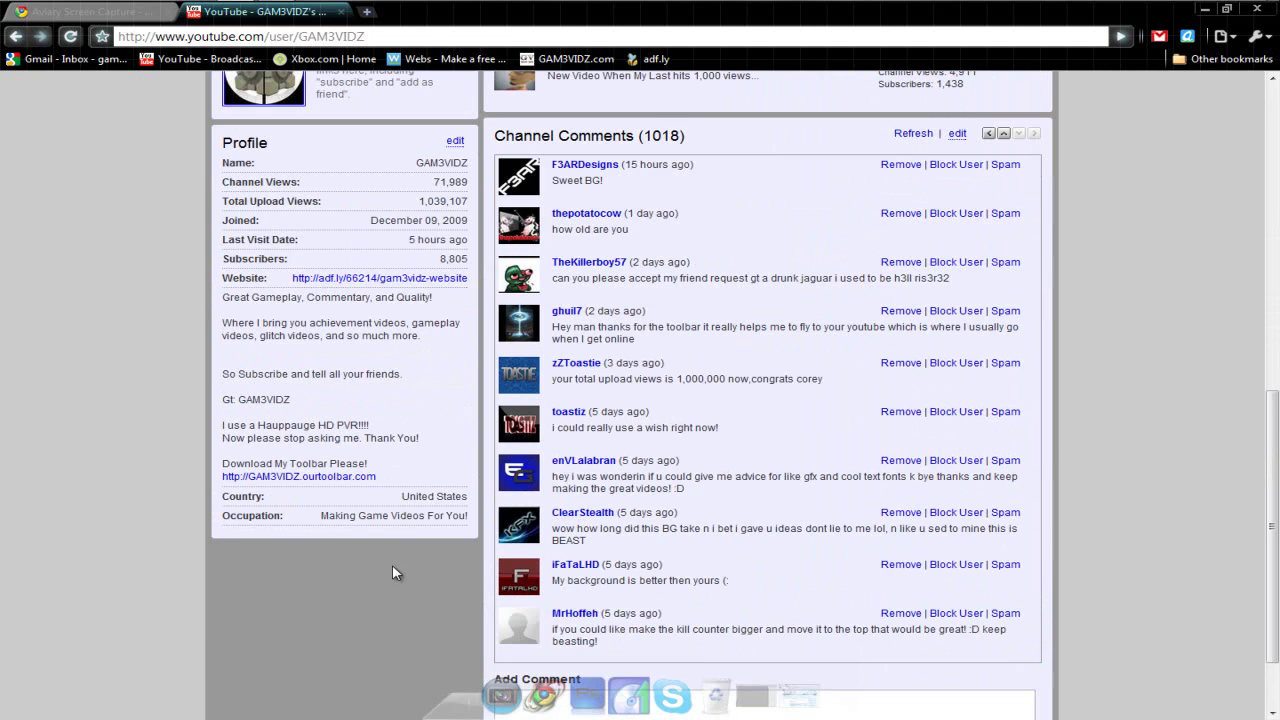
{"action": "scroll", "coordinate": [489, 548], "scroll_direction": "down", "scroll_amount": 1}
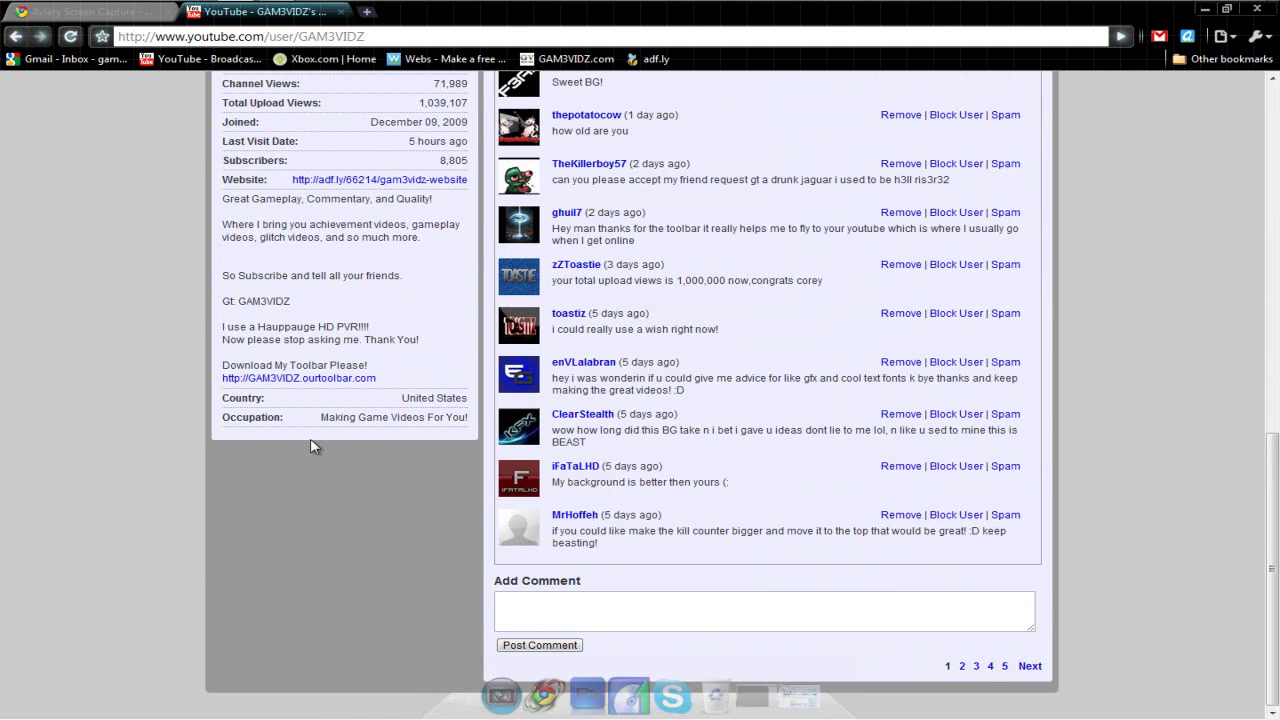
{"action": "scroll", "coordinate": [310, 446], "scroll_direction": "up", "scroll_amount": 10}
{"action": "scroll", "coordinate": [200, 412], "scroll_direction": "down", "scroll_amount": 1}
{"action": "scroll", "coordinate": [200, 412], "scroll_direction": "down", "scroll_amount": 10}
{"action": "left_click_drag", "start_coordinate": [222, 456], "coordinate": [361, 457]}
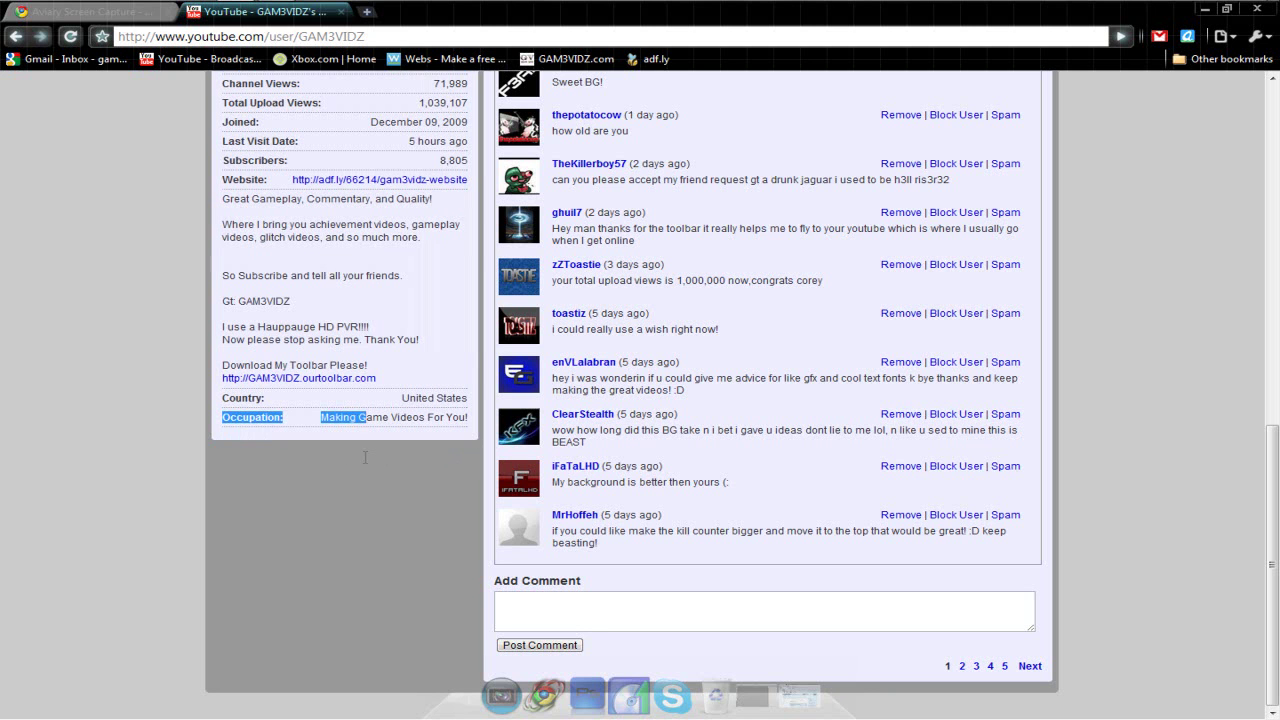
{"action": "left_click", "coordinate": [247, 444]}
{"action": "scroll", "coordinate": [240, 455], "scroll_direction": "up", "scroll_amount": 15}
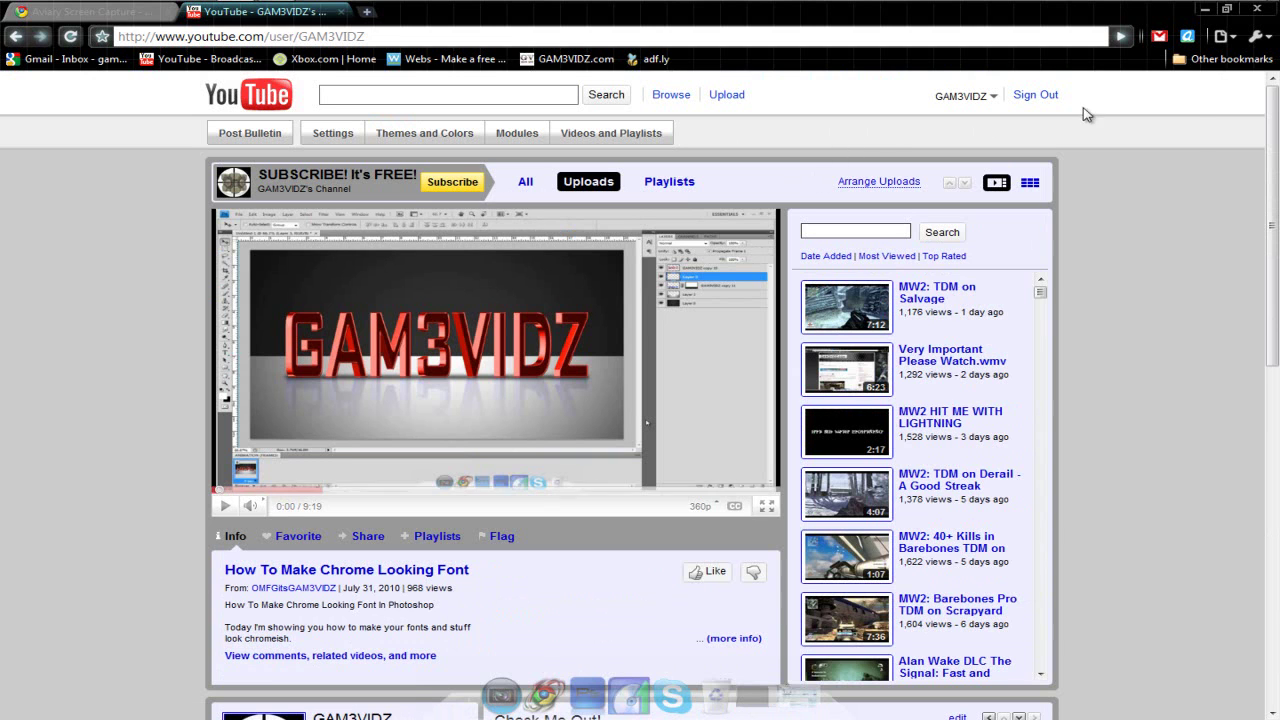
- Capture the entire channel page with Aviary, save it to the desktop as doodle, then close Aviary and Chrome
{"action": "left_click", "coordinate": [1187, 36]}
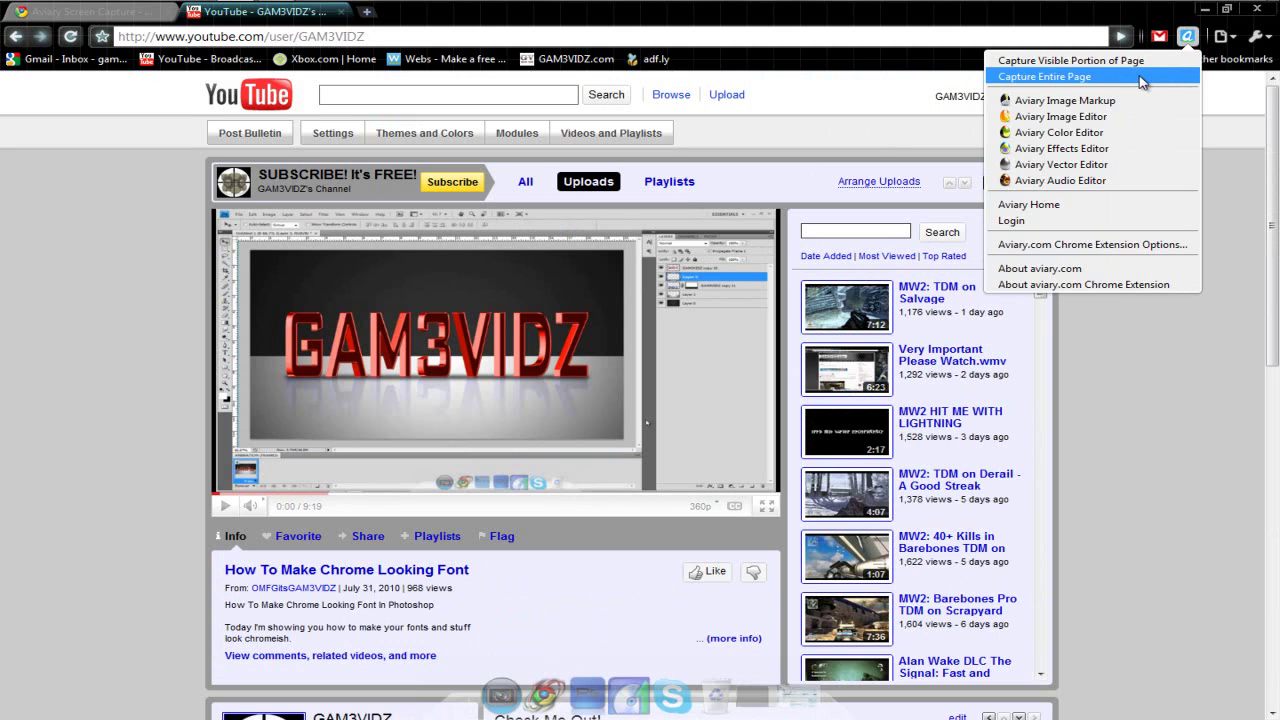
{"action": "left_click", "coordinate": [1054, 77]}
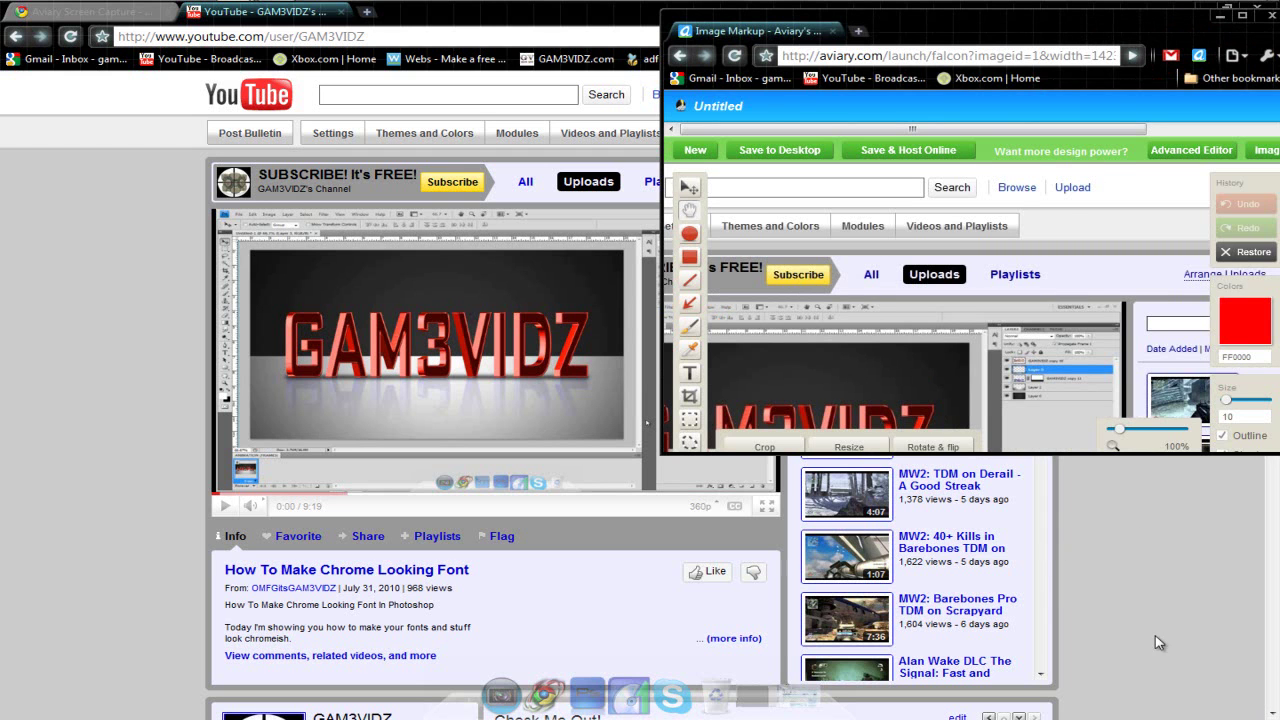
{"action": "left_click", "coordinate": [776, 158]}
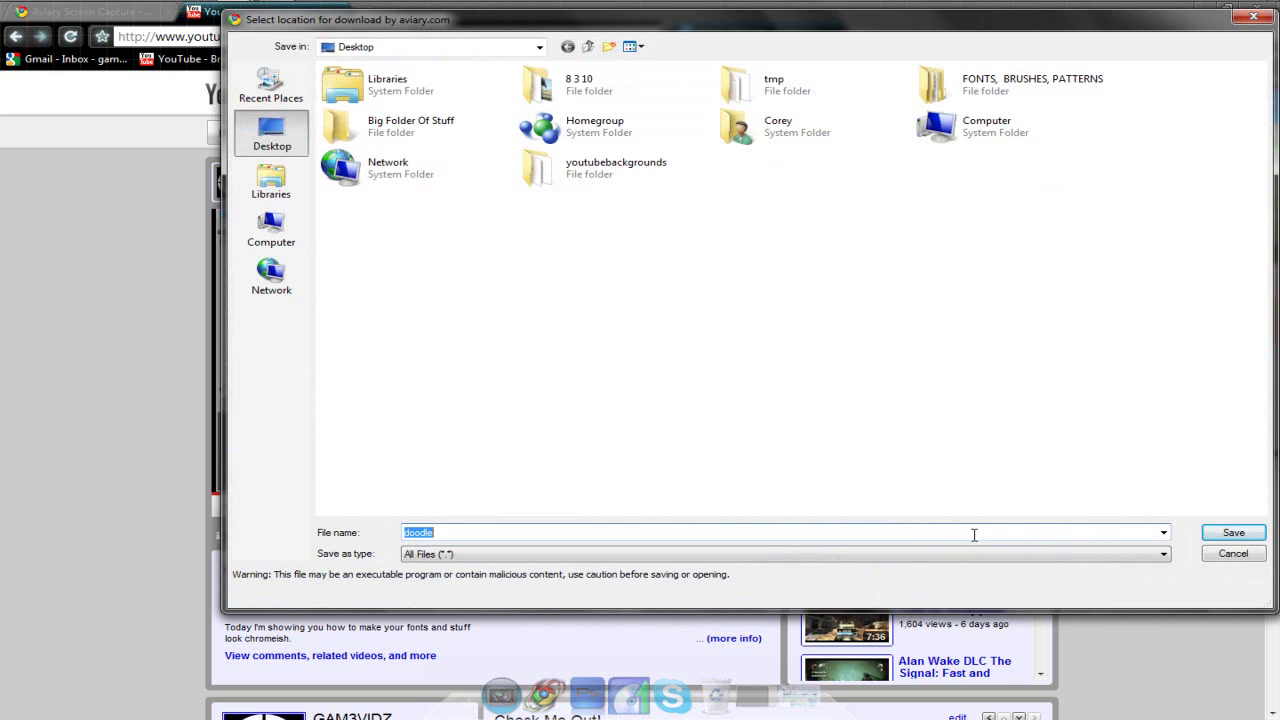
{"action": "left_click", "coordinate": [1222, 537]}
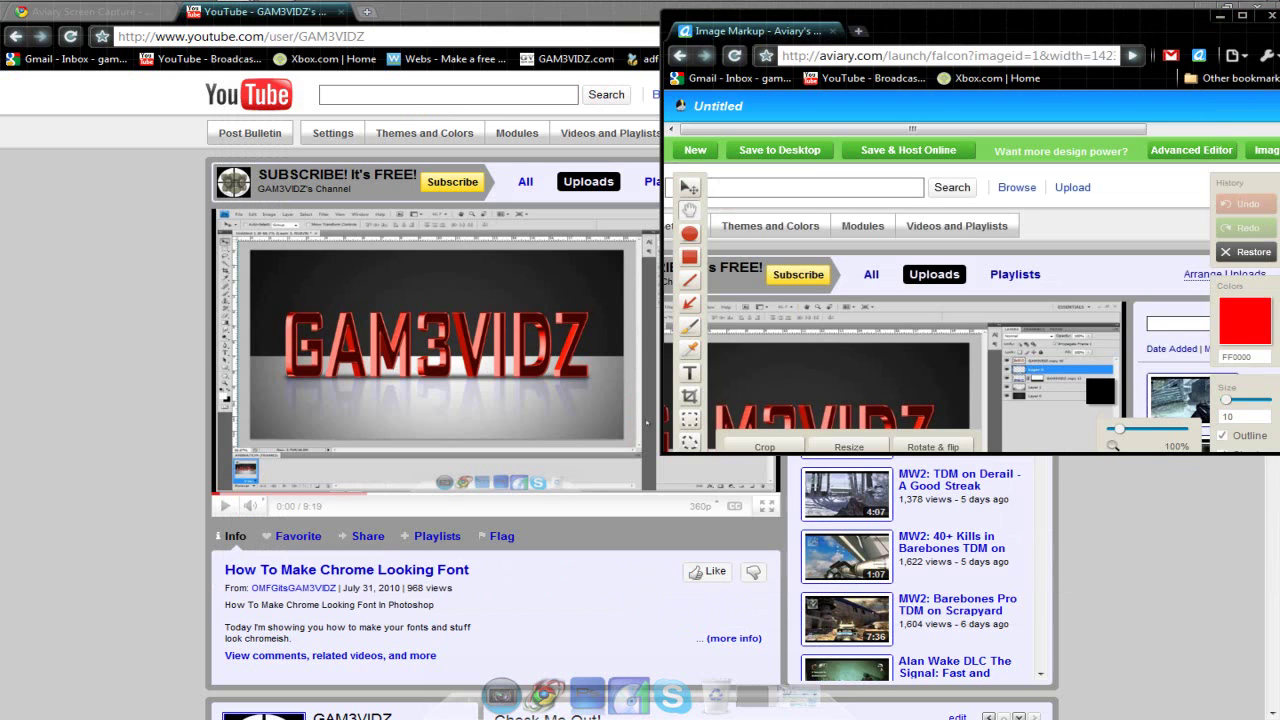
{"action": "left_click", "coordinate": [1266, 18]}
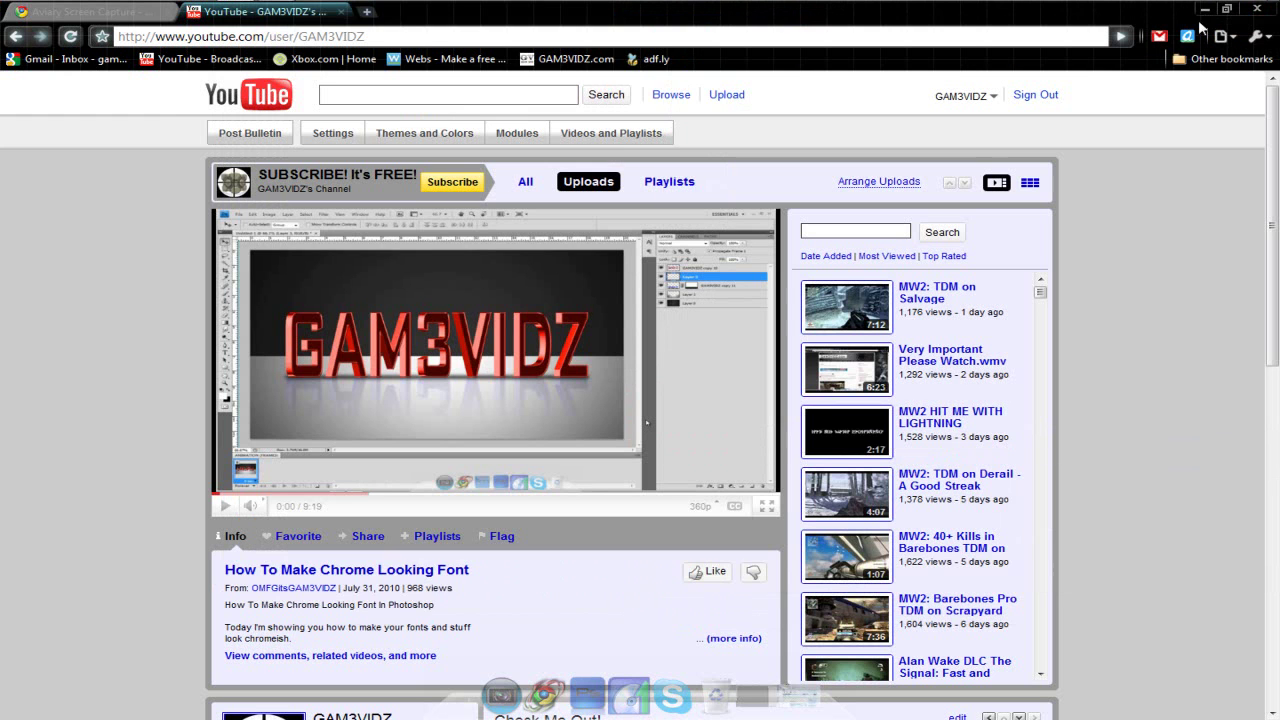
{"action": "left_click", "coordinate": [1250, 10]}
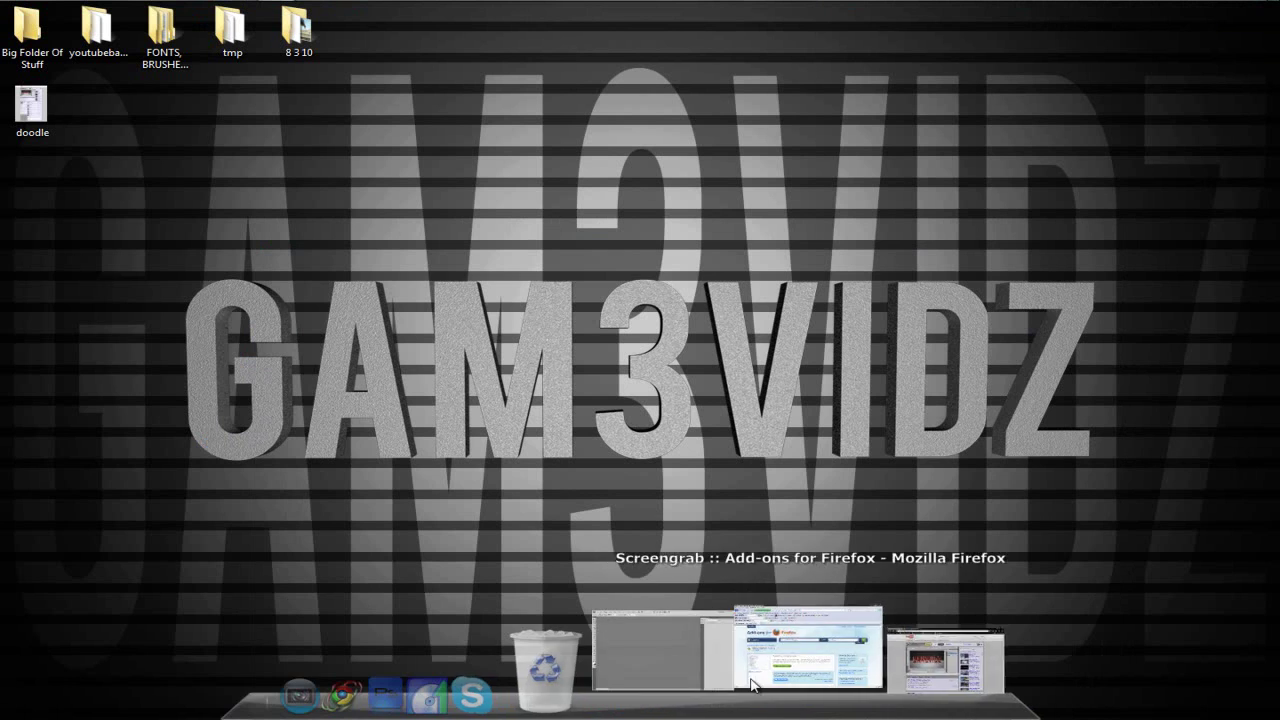
- Launch Photoshop CS4 and open doodle.png from the desktop
{"action": "left_click", "coordinate": [734, 670]}
{"action": "left_click", "coordinate": [52, 14]}
{"action": "left_click", "coordinate": [60, 46]}
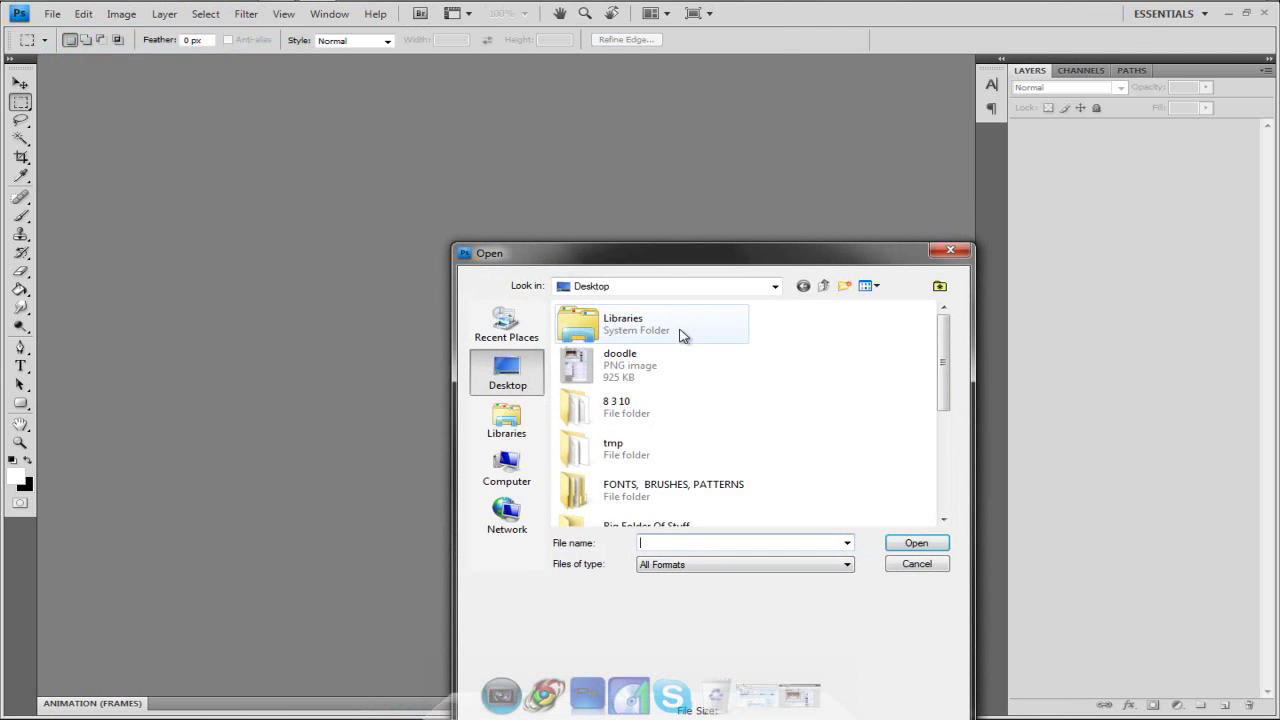
{"action": "double_click", "coordinate": [690, 367]}
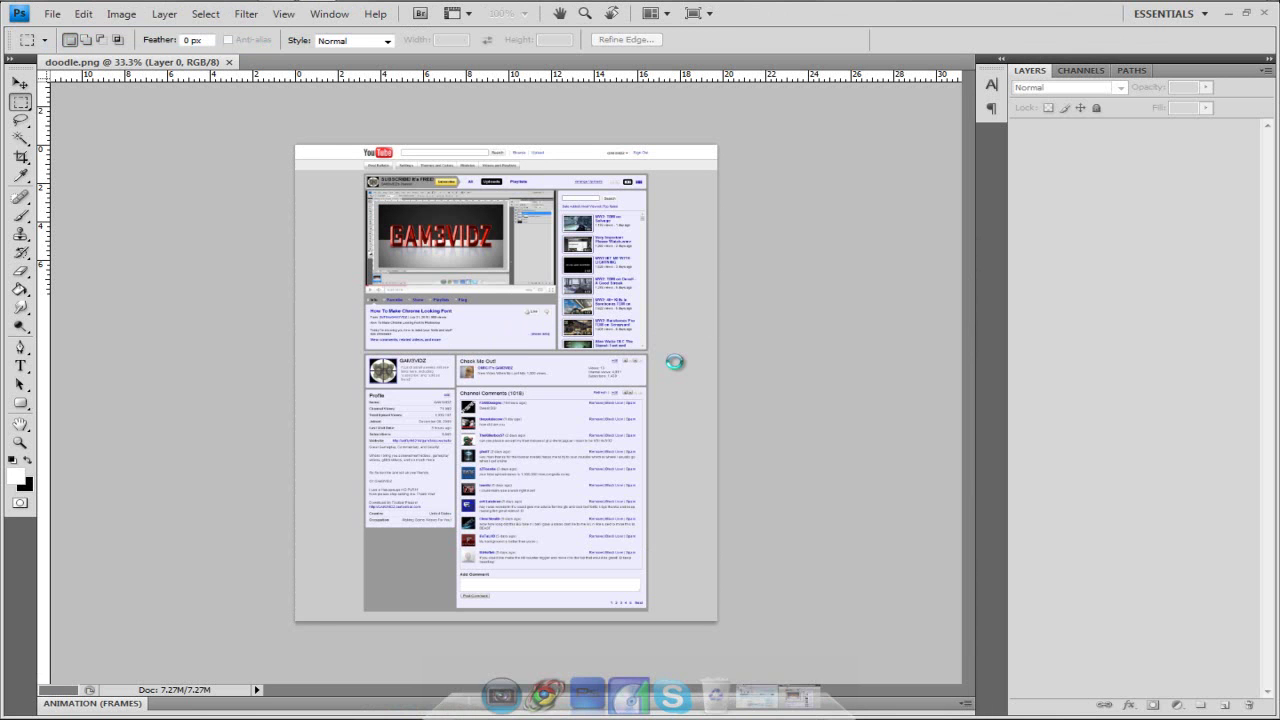
{"action": "left_click", "coordinate": [22, 159]}
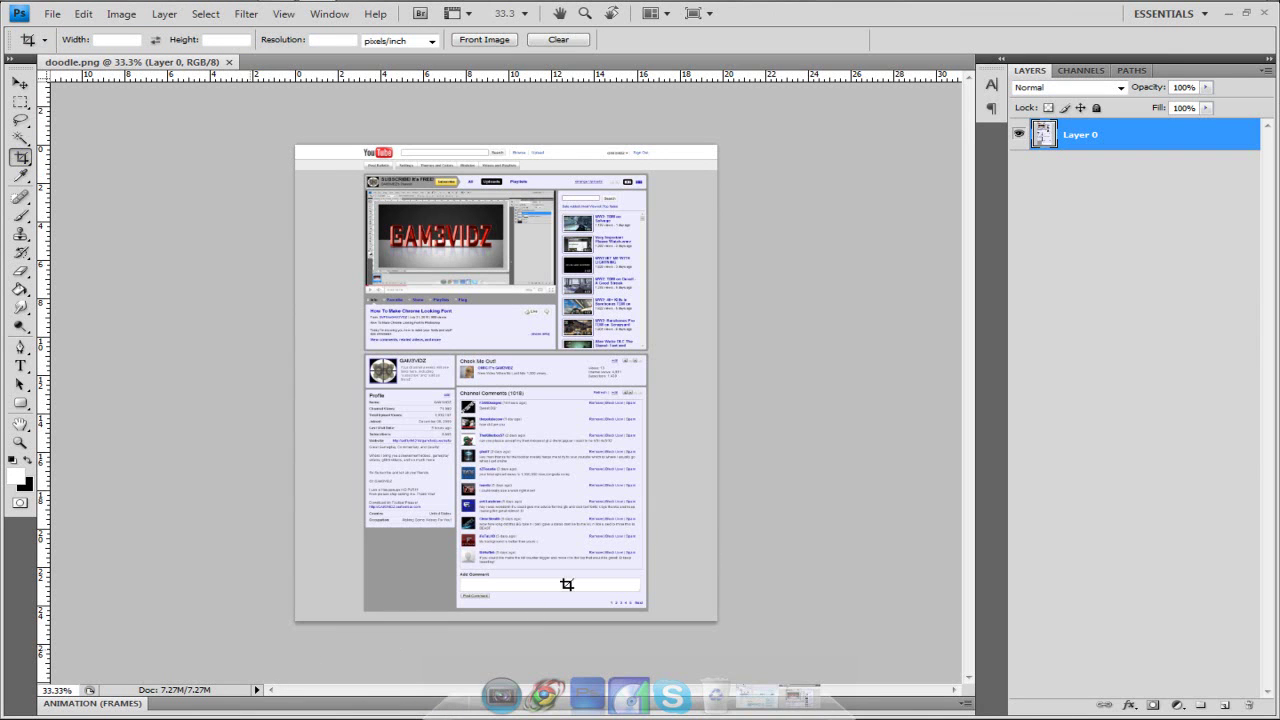
- Draw a crop box over the channel capture and zoom to 300% on its top edge
{"action": "left_click_drag", "start_coordinate": [711, 459], "coordinate": [743, 169]}
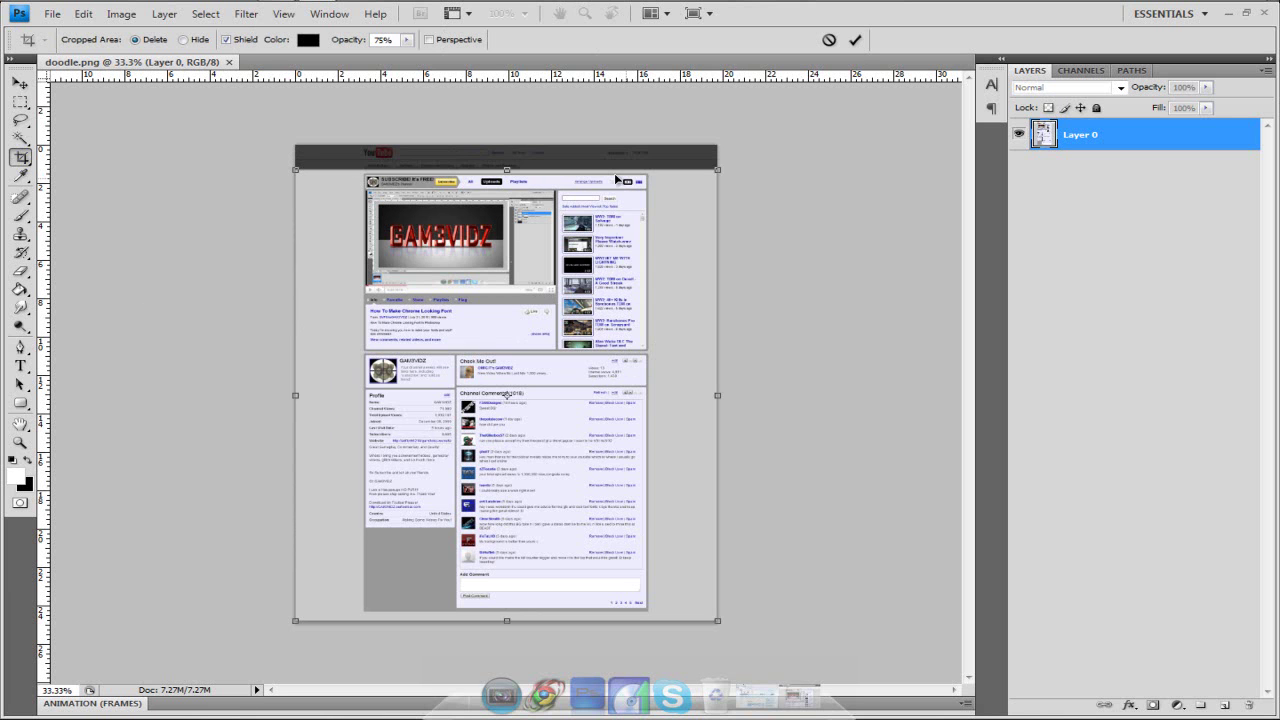
{"action": "scroll", "coordinate": [617, 179], "scroll_direction": "down", "scroll_amount": 1}
{"action": "key", "text": "ctrl+plus"}
{"action": "scroll", "coordinate": [617, 179], "scroll_direction": "up", "scroll_amount": 3}
{"action": "key", "text": "ctrl+plus"}
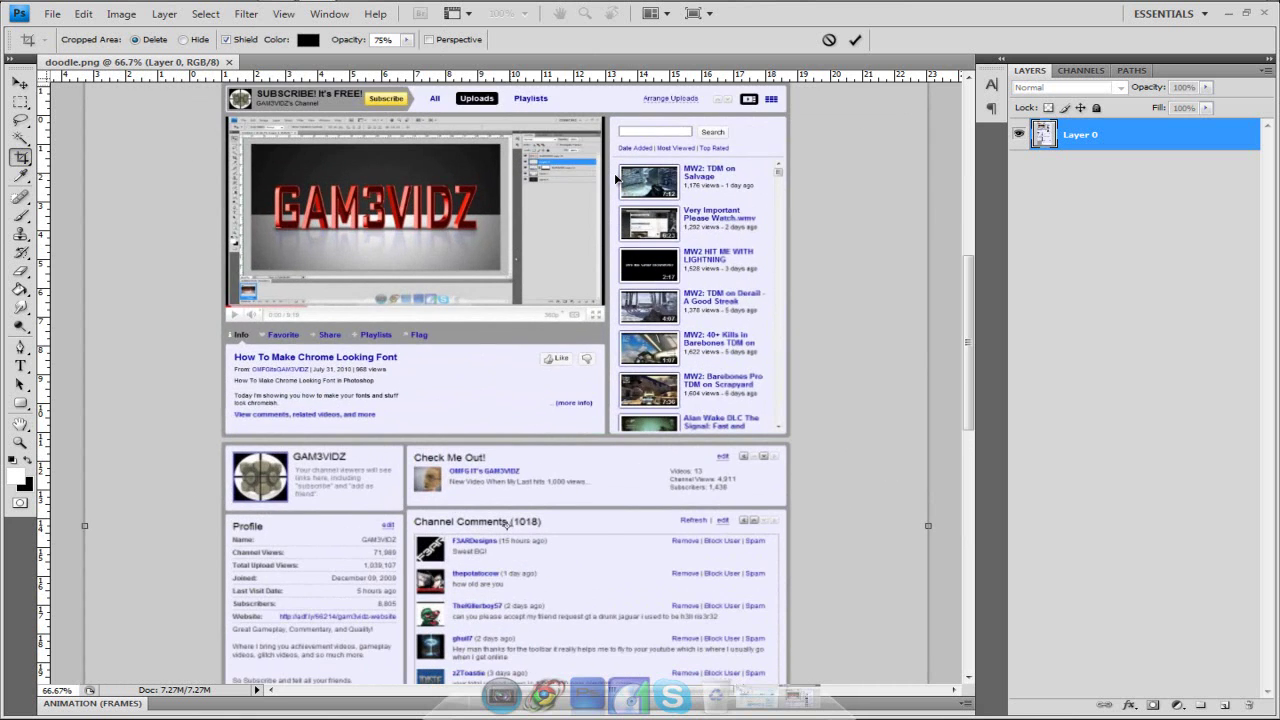
{"action": "scroll", "coordinate": [616, 178], "scroll_direction": "up", "scroll_amount": 3}
{"action": "key", "text": "ctrl+plus"}
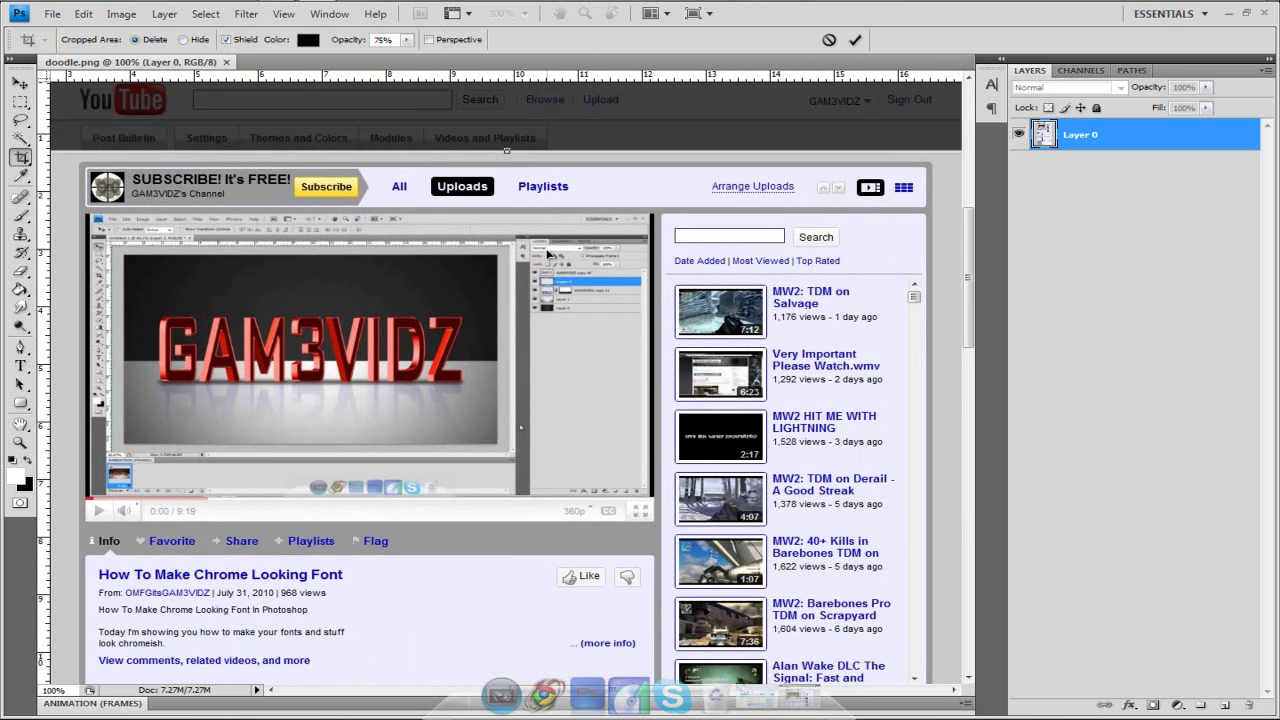
{"action": "key", "text": "ctrl+plus"}
{"action": "scroll", "coordinate": [545, 234], "scroll_direction": "up", "scroll_amount": 4}
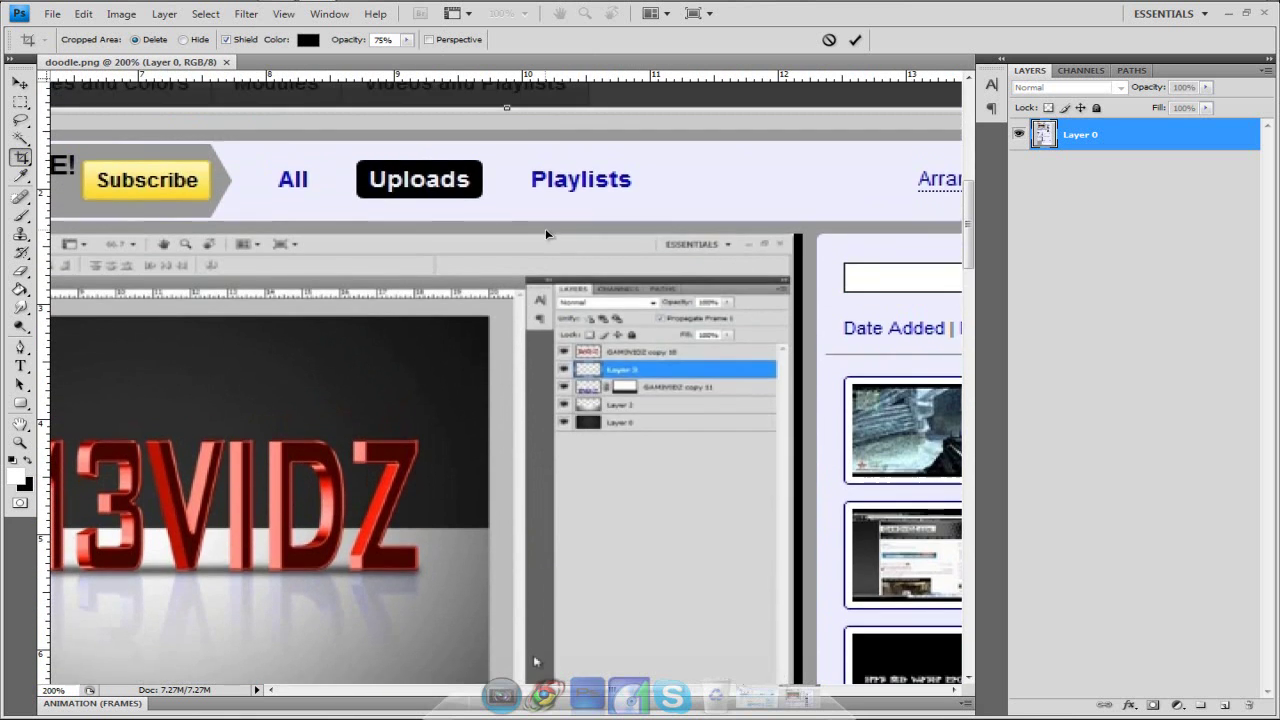
{"action": "key", "text": "ctrl+plus"}
{"action": "scroll", "coordinate": [545, 228], "scroll_direction": "up", "scroll_amount": 3}
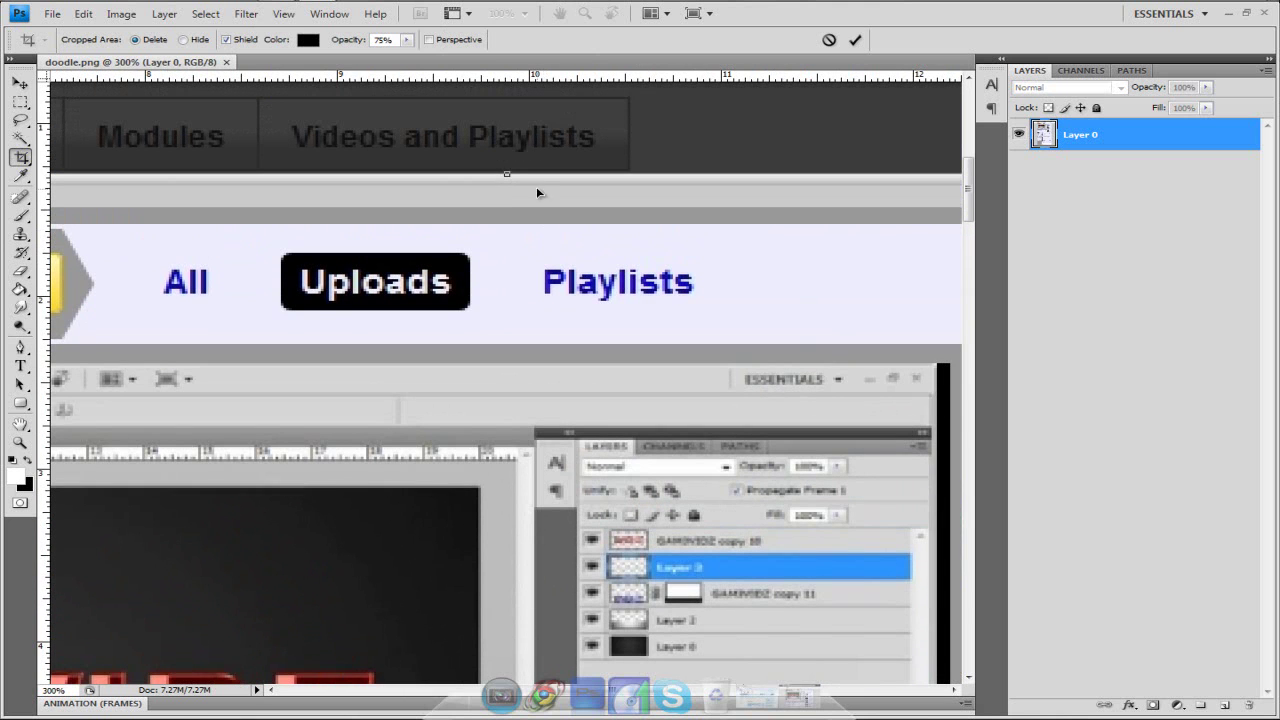
- Set the crop's top edge just above the Subscribe banner, apply it, and zoom back to 100%
{"action": "mouse_move", "coordinate": [509, 175]}
{"action": "left_mouse_down"}
{"action": "mouse_move", "coordinate": [510, 203]}
{"action": "mouse_move", "coordinate": [509, 157]}
{"action": "left_mouse_up"}
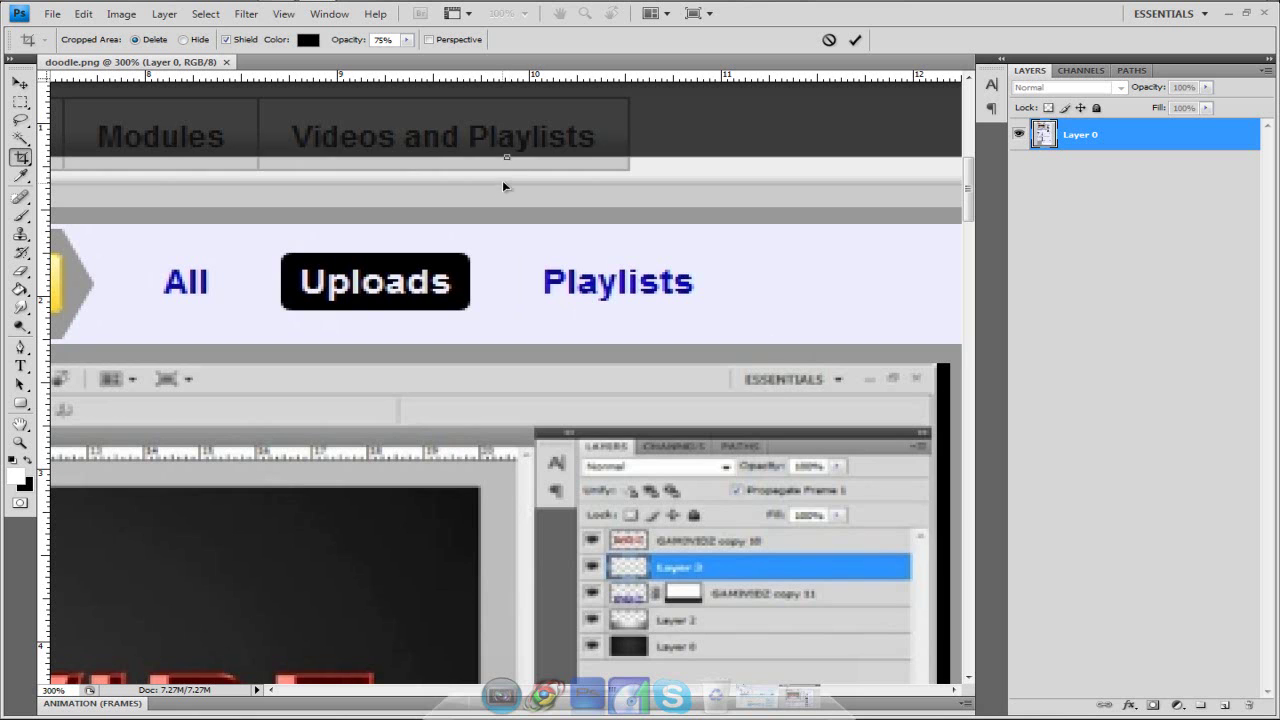
{"action": "left_click_drag", "start_coordinate": [505, 158], "coordinate": [507, 186]}
{"action": "key", "text": "Return"}
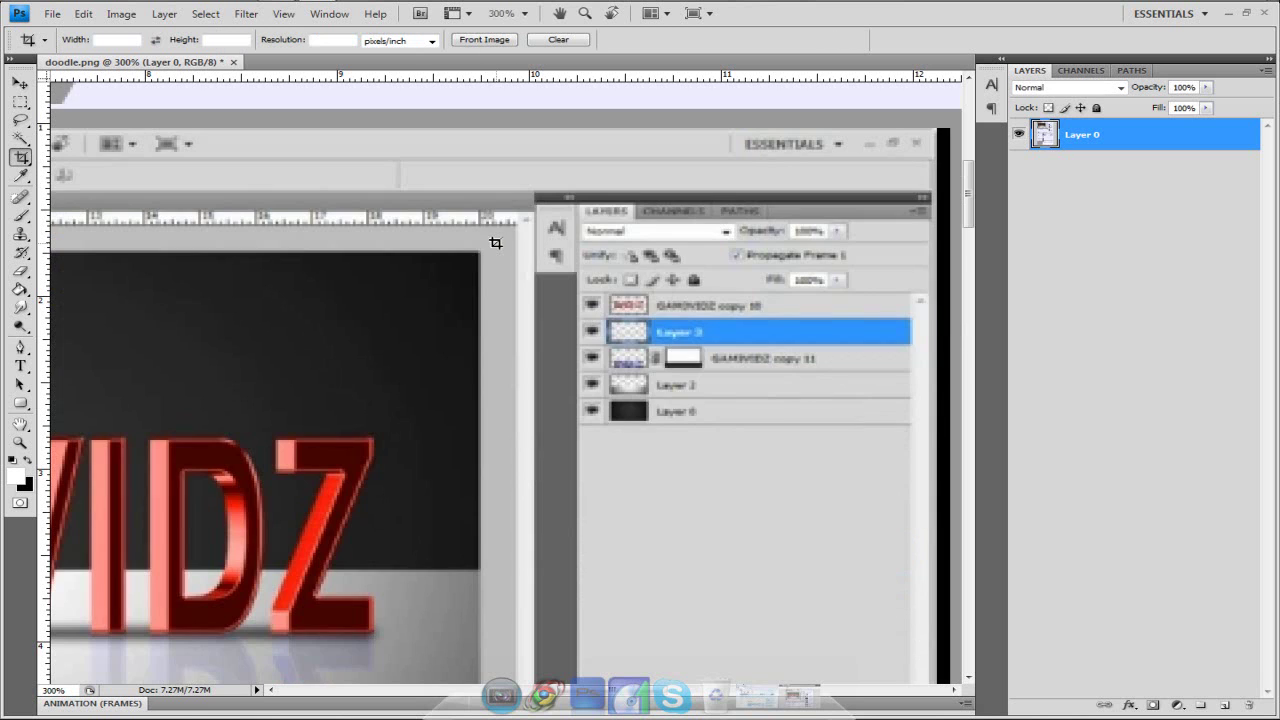
{"action": "key", "text": "ctrl+minus"}
{"action": "key", "text": "ctrl+minus"}
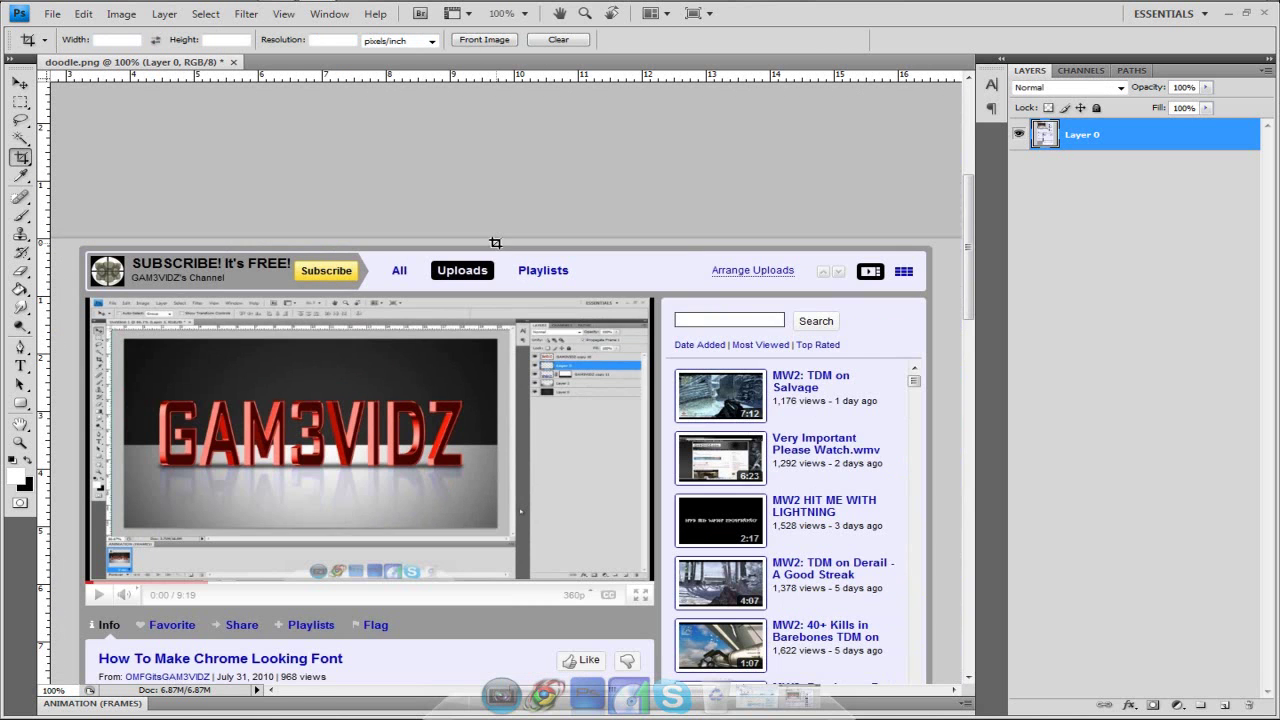
- Create an empty Layer 1 above the screenshot's Layer 0
{"action": "left_click", "coordinate": [20, 82]}
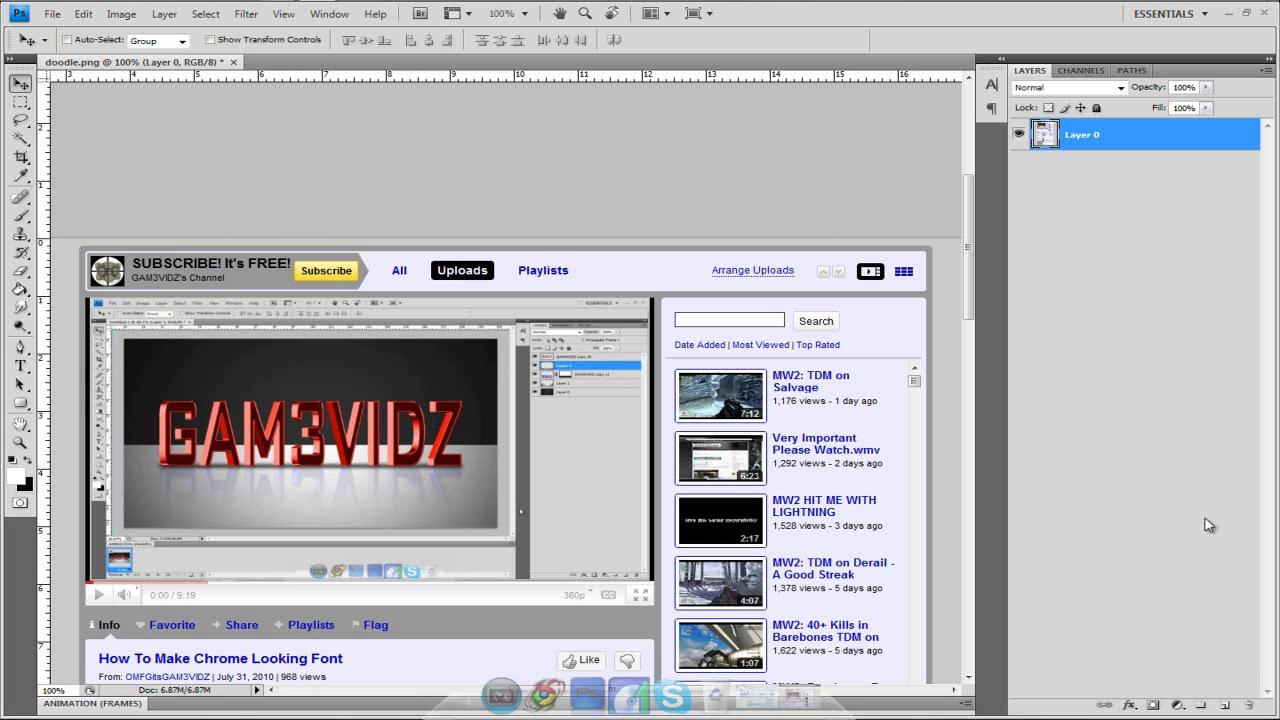
{"action": "left_click", "coordinate": [1226, 705]}
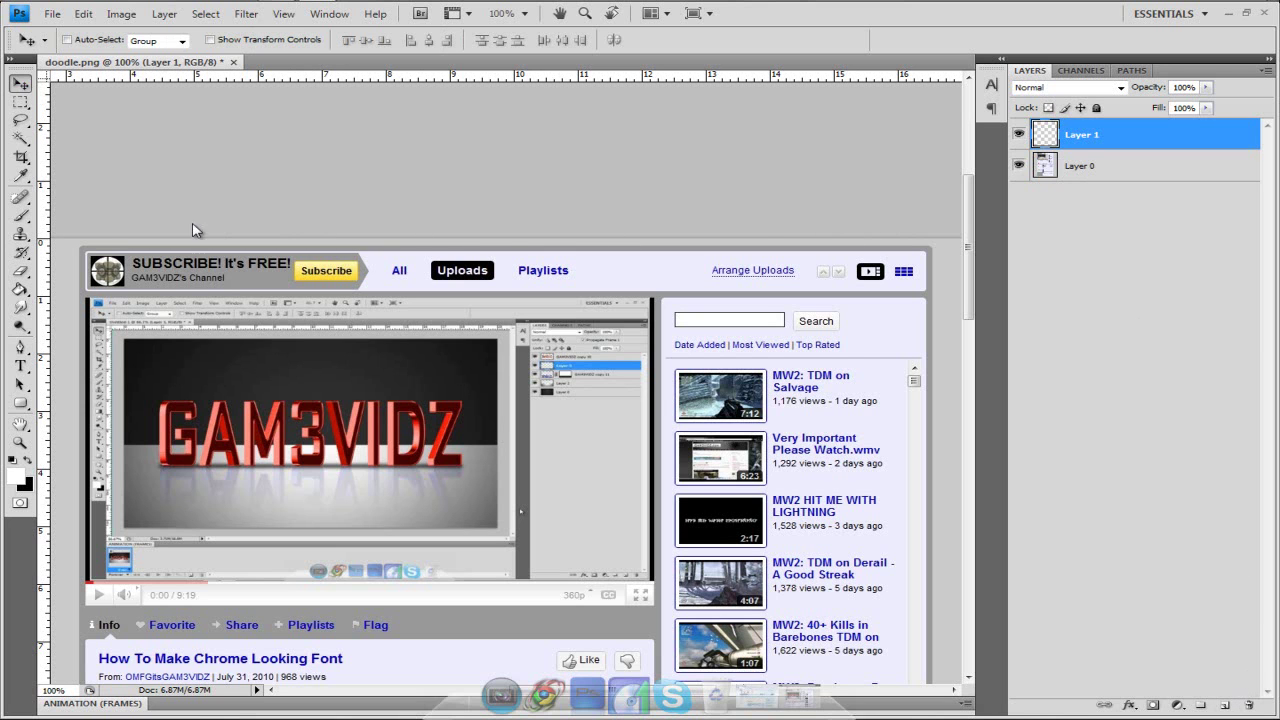
{"action": "left_click", "coordinate": [20, 102]}
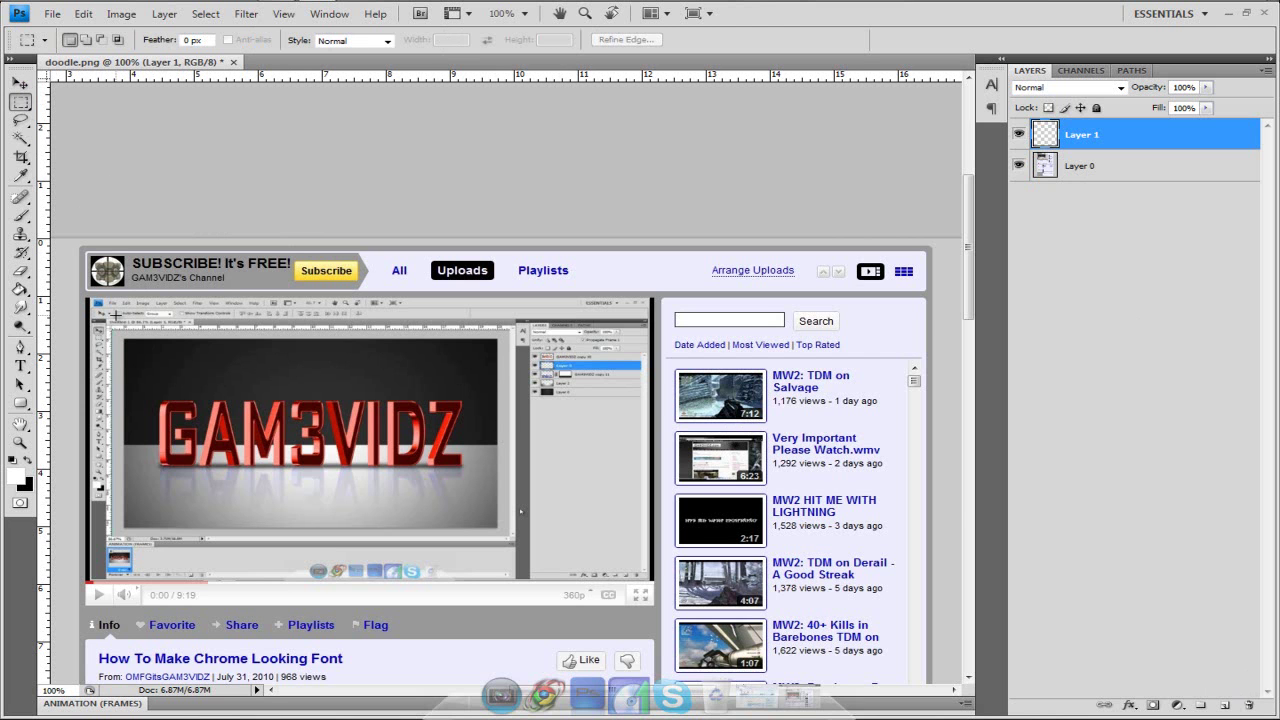
{"action": "key", "text": "ctrl+plus"}
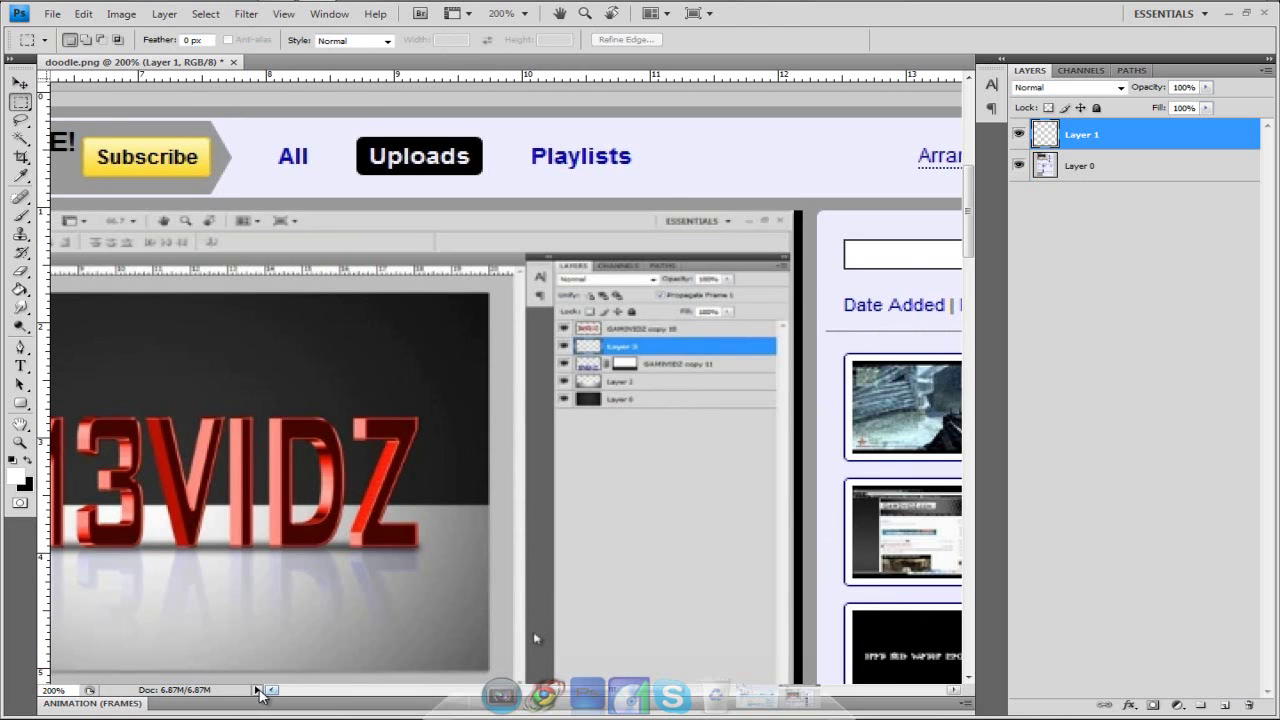
- Marquee-select the full-width banner strip from Subscribe to Arrange Uploads at 200% for a white fill
{"action": "left_click", "coordinate": [271, 690]}
{"action": "left_click_drag", "start_coordinate": [271, 690], "coordinate": [271, 690]}
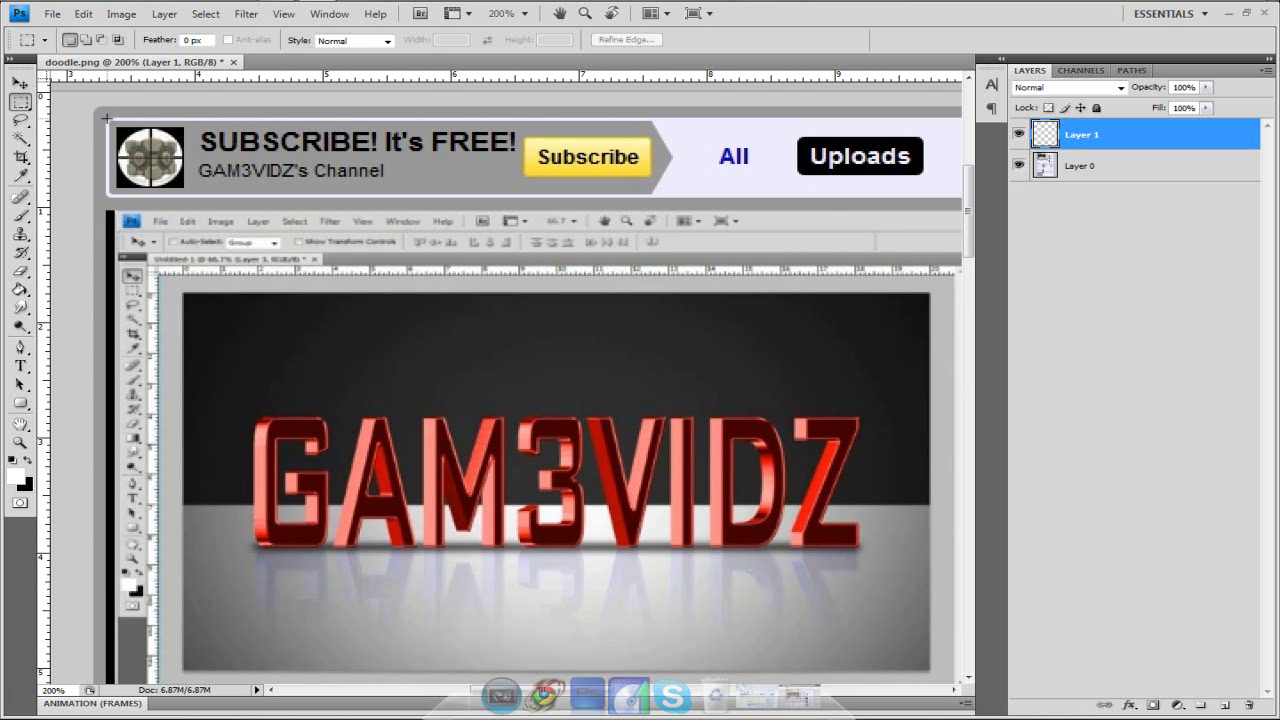
{"action": "left_click_drag", "start_coordinate": [110, 128], "coordinate": [893, 197]}
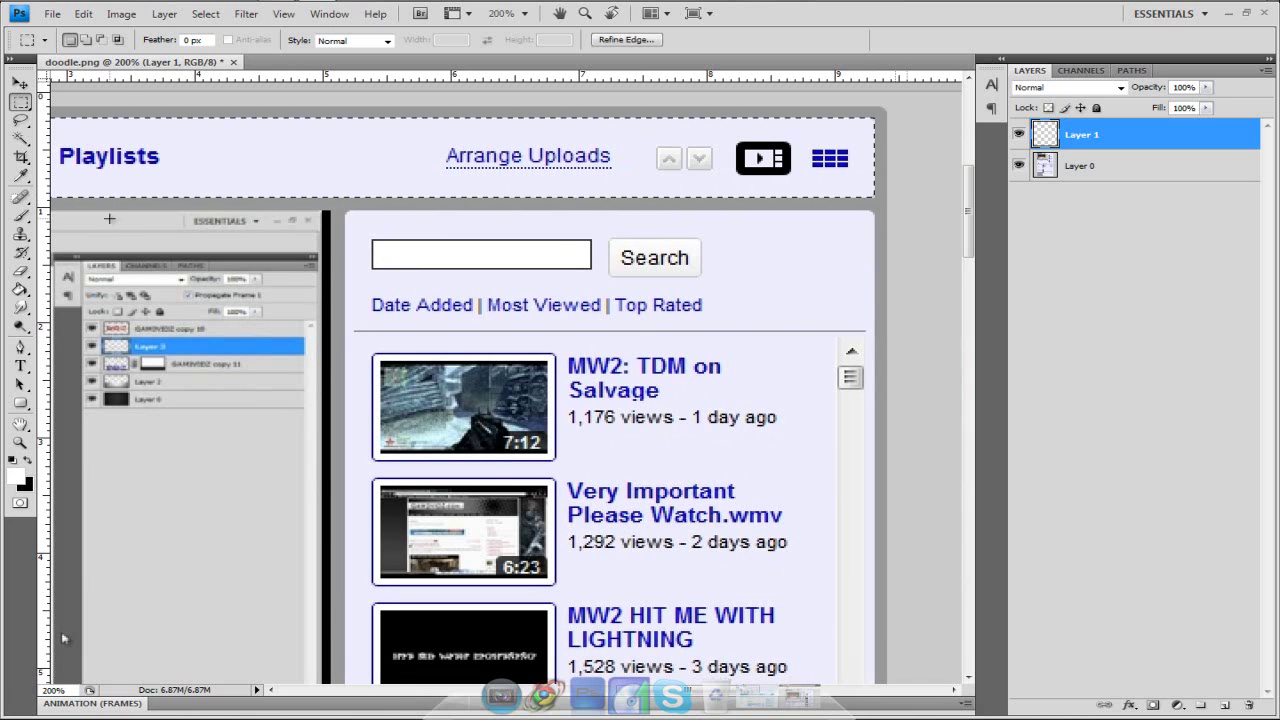
{"action": "left_click", "coordinate": [20, 289]}
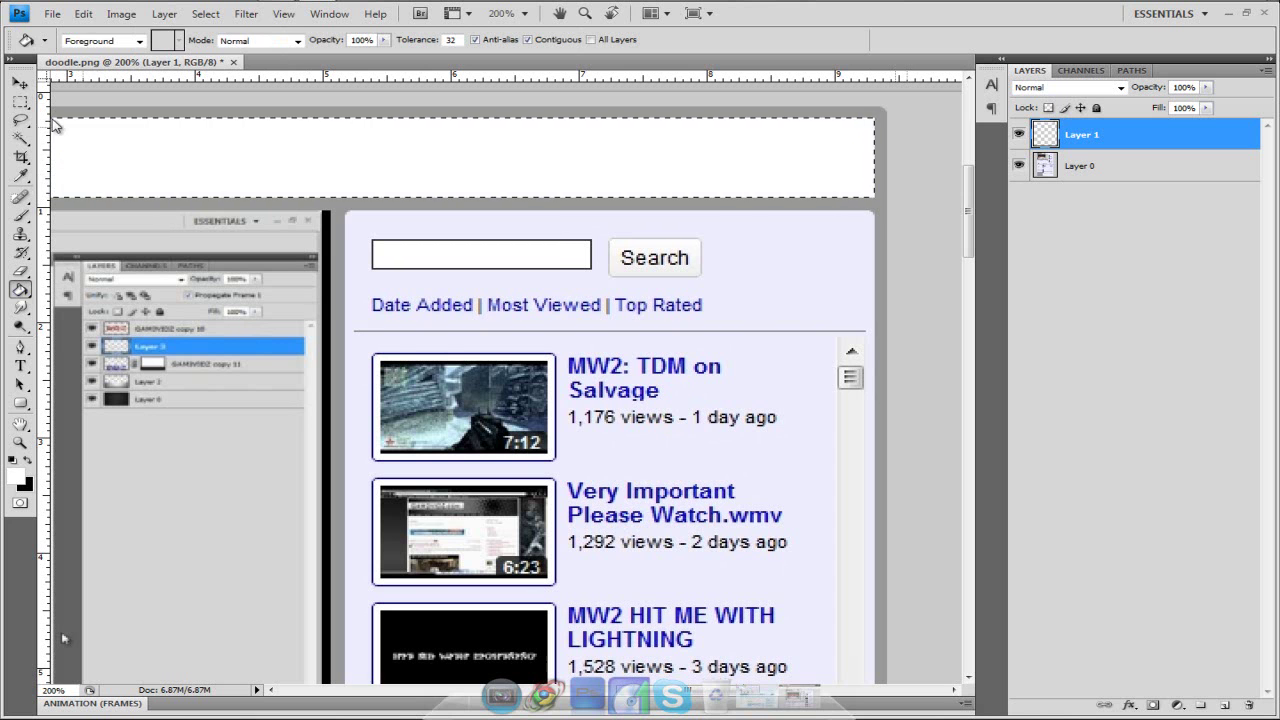
- Select the video list panel and fill it with white using the Paint Bucket
{"action": "key", "text": "m"}
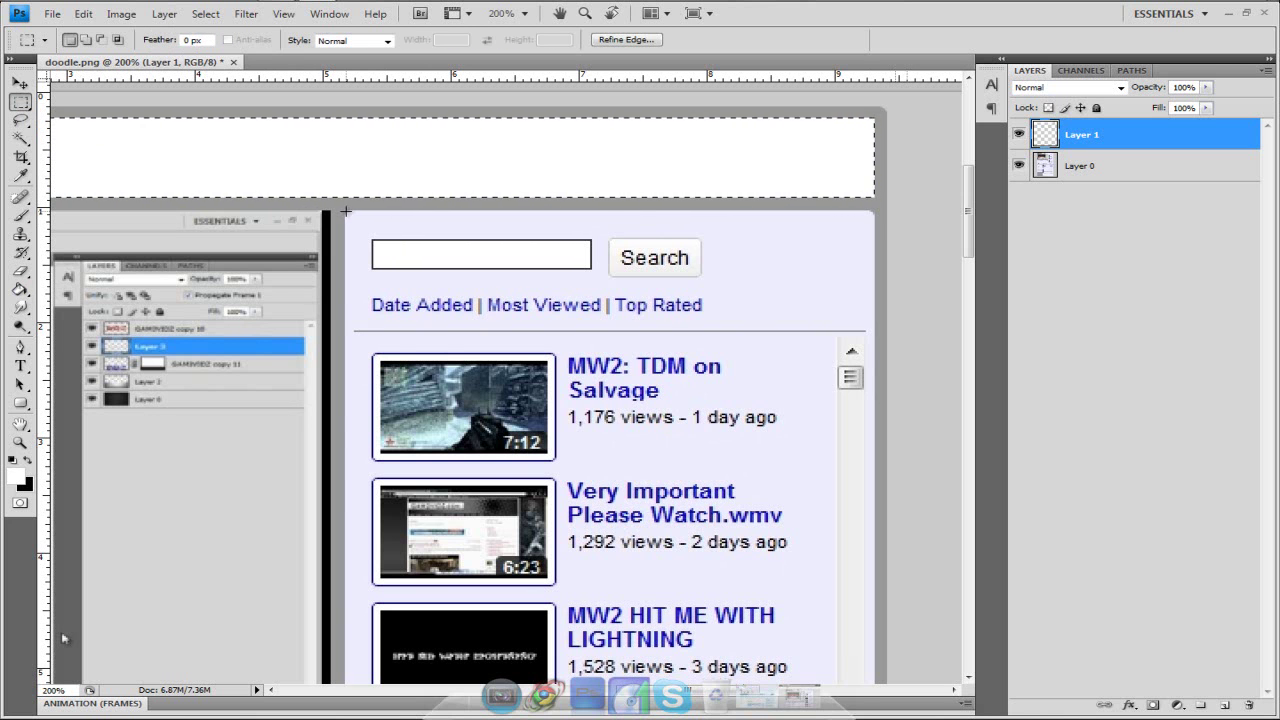
{"action": "scroll", "coordinate": [512, 384], "scroll_direction": "down", "scroll_amount": 5}
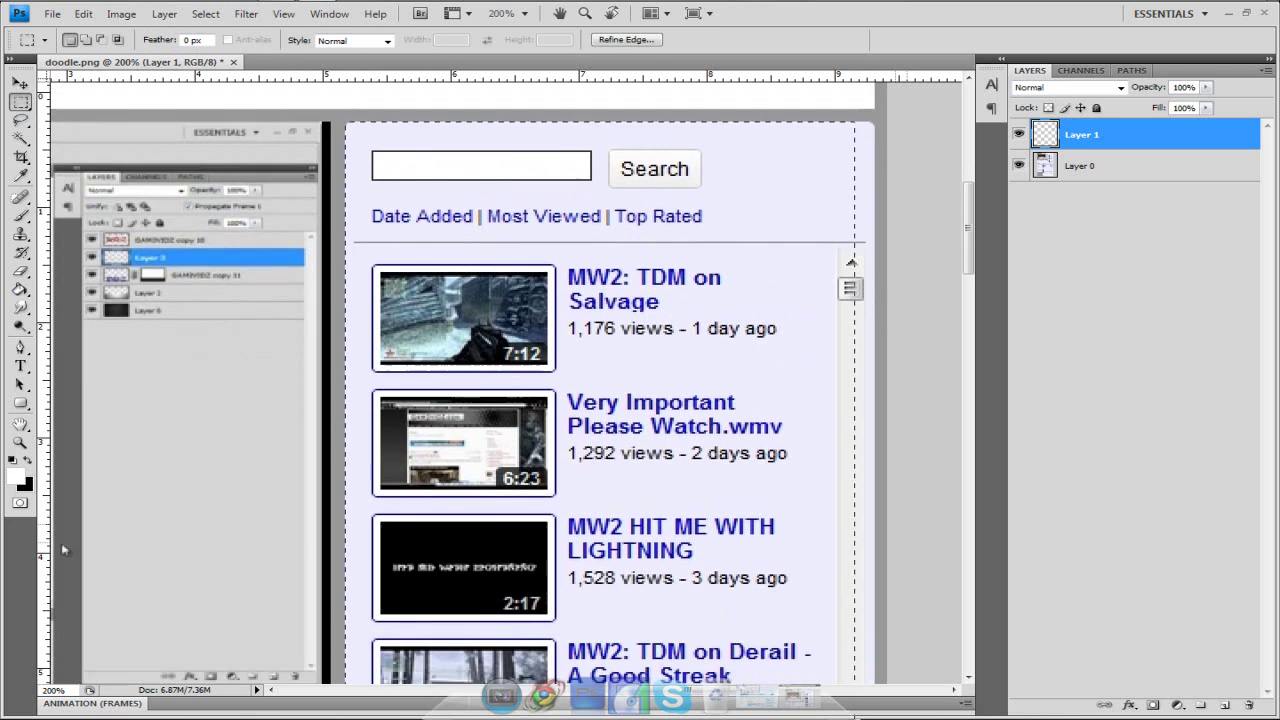
{"action": "scroll", "coordinate": [512, 384], "scroll_direction": "down", "scroll_amount": 6}
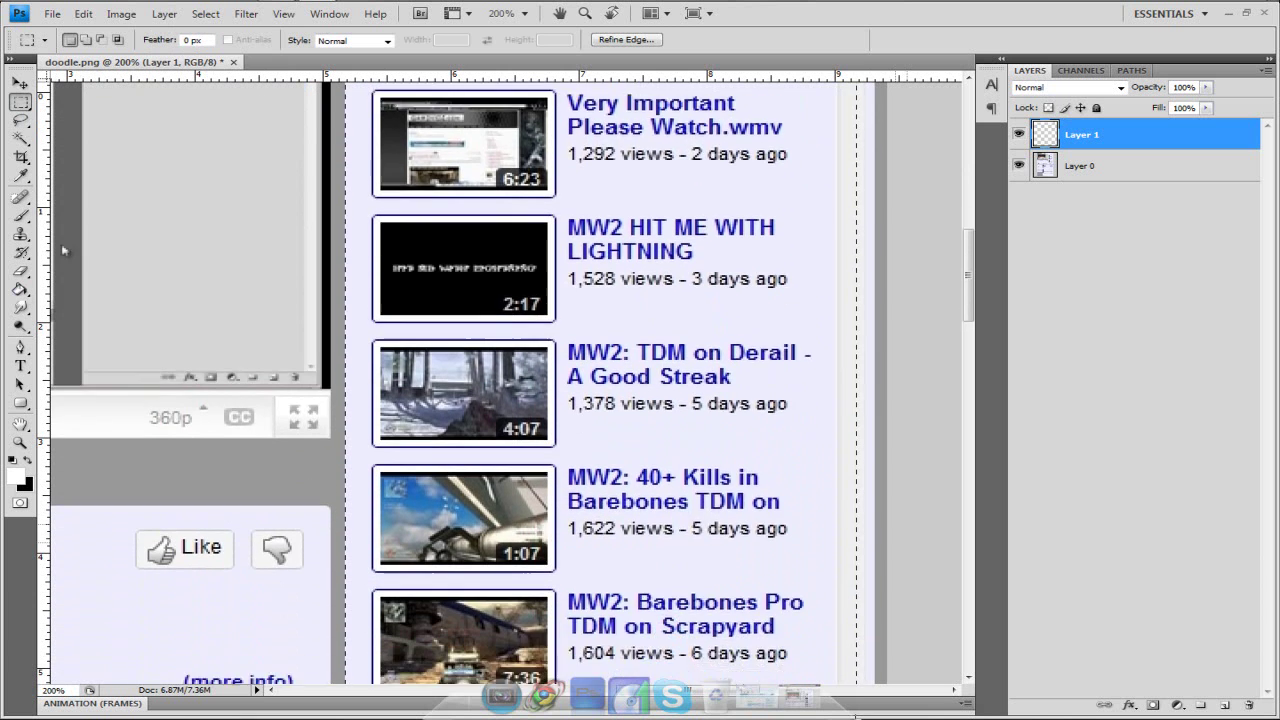
{"action": "left_click_drag", "start_coordinate": [857, 713], "coordinate": [874, 606]}
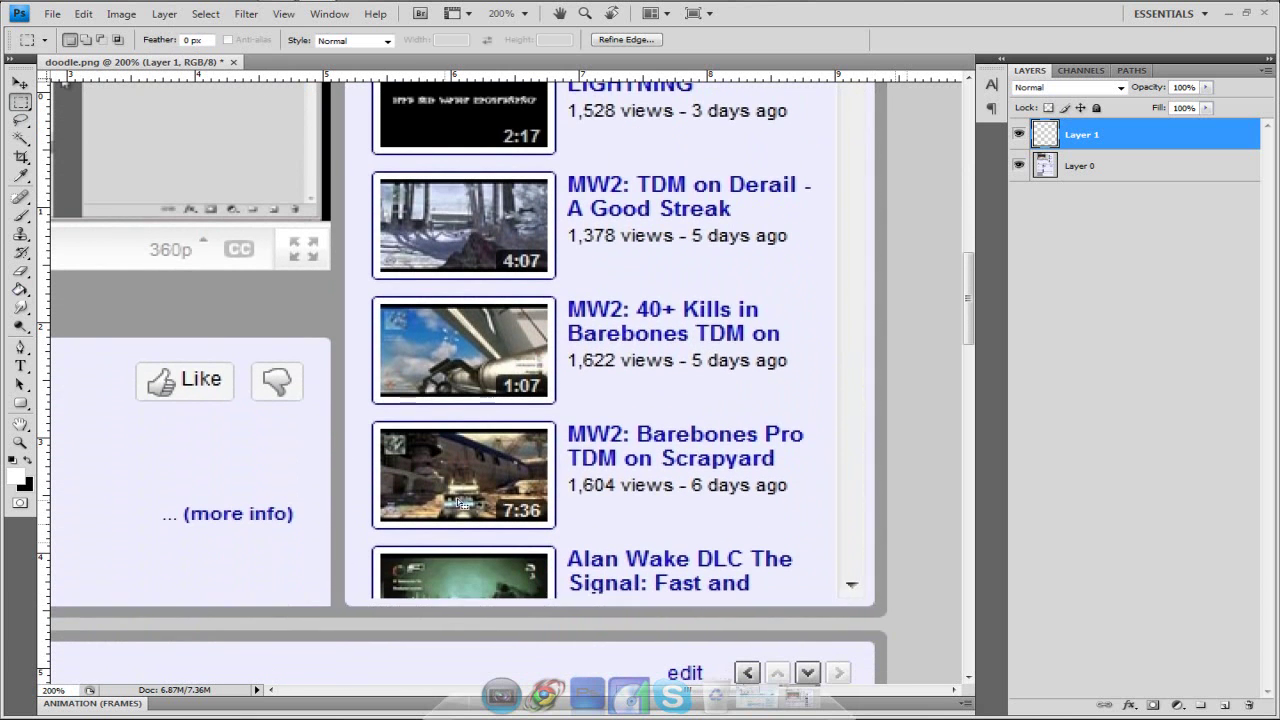
{"action": "left_click", "coordinate": [20, 289]}
{"action": "left_click", "coordinate": [386, 380]}
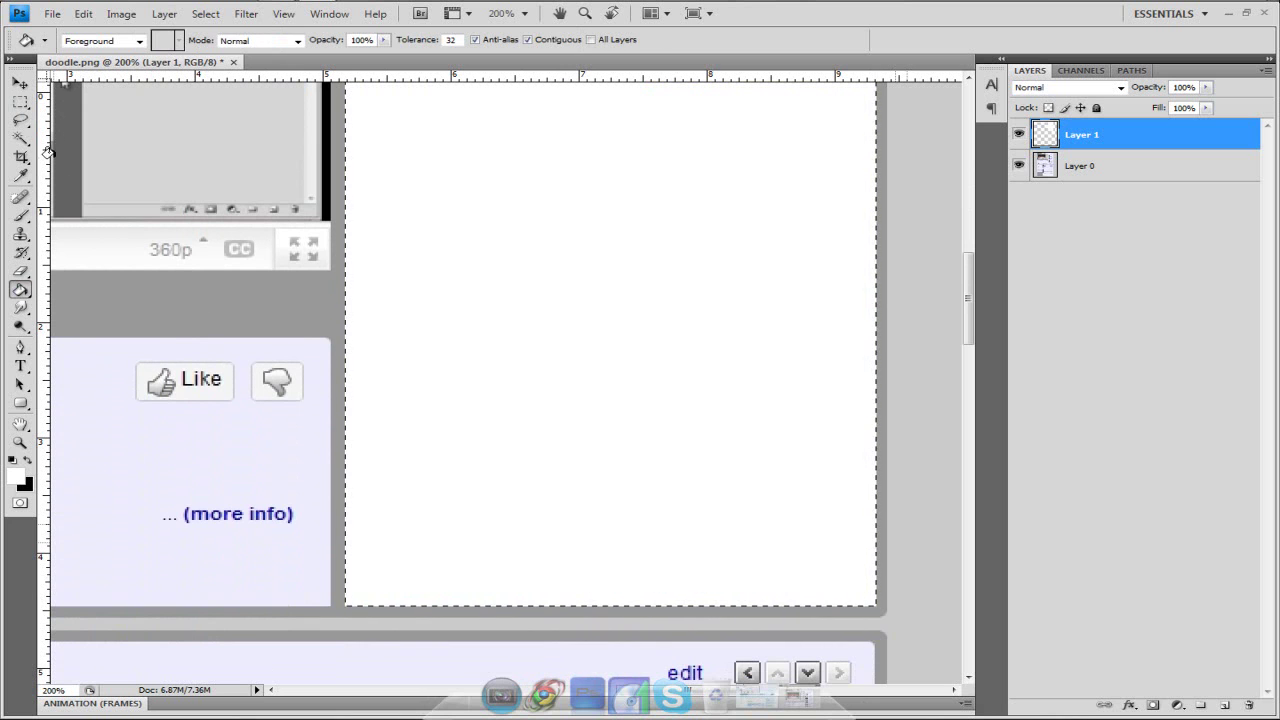
{"action": "left_click", "coordinate": [20, 101]}
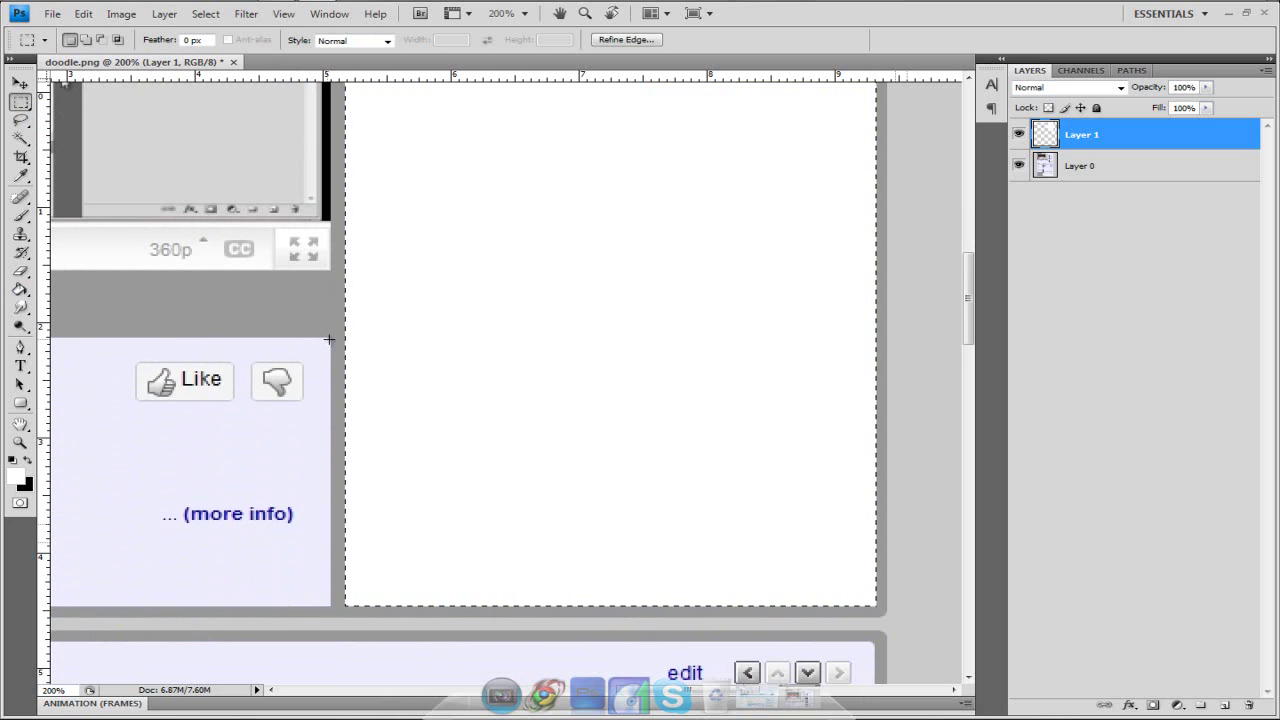
{"action": "left_click", "coordinate": [315, 367]}
- Select the video info box, fill it white, and clear the selection
{"action": "scroll", "coordinate": [506, 388], "scroll_direction": "left", "scroll_amount": 5}
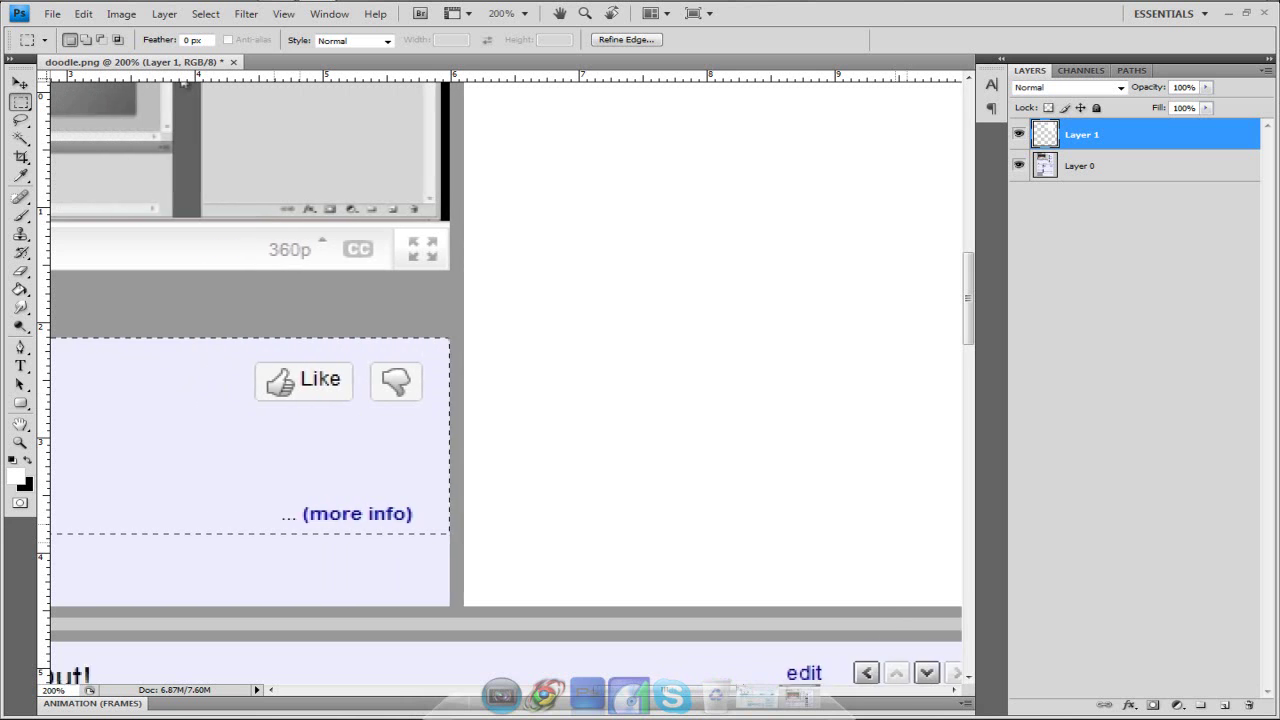
{"action": "scroll", "coordinate": [506, 388], "scroll_direction": "left", "scroll_amount": 4}
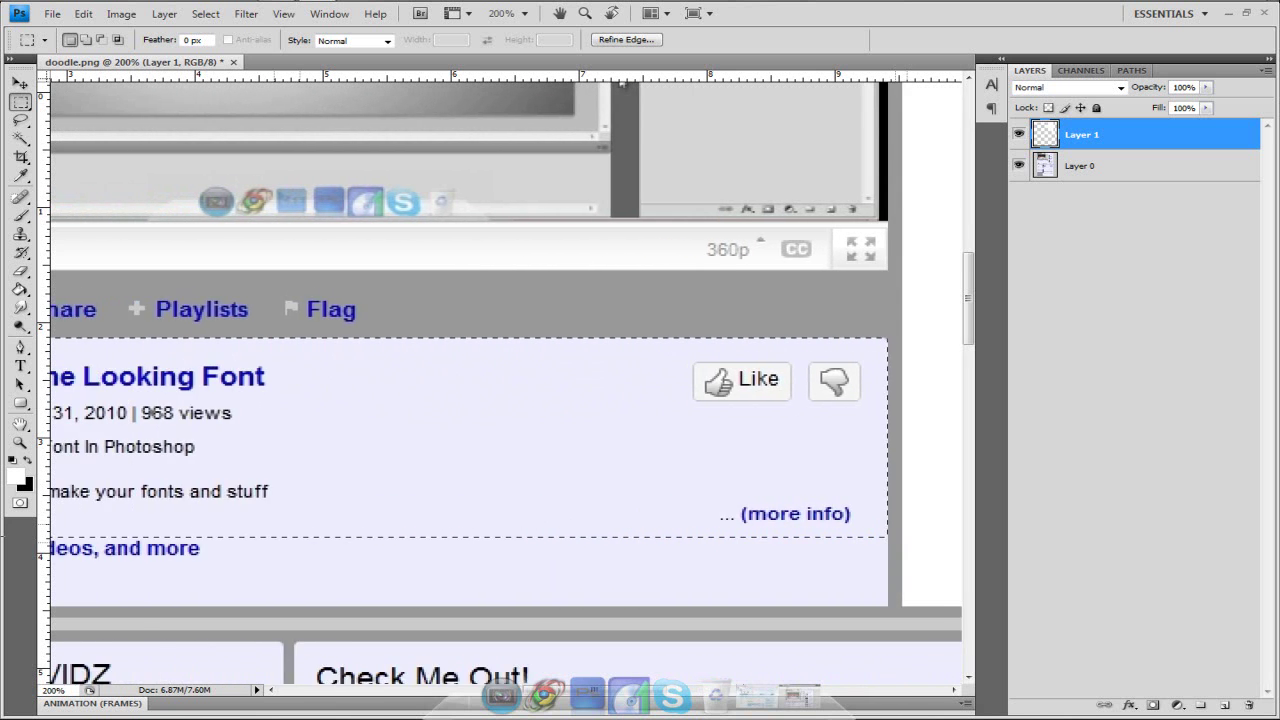
{"action": "left_click_drag", "start_coordinate": [22, 543], "coordinate": [110, 606]}
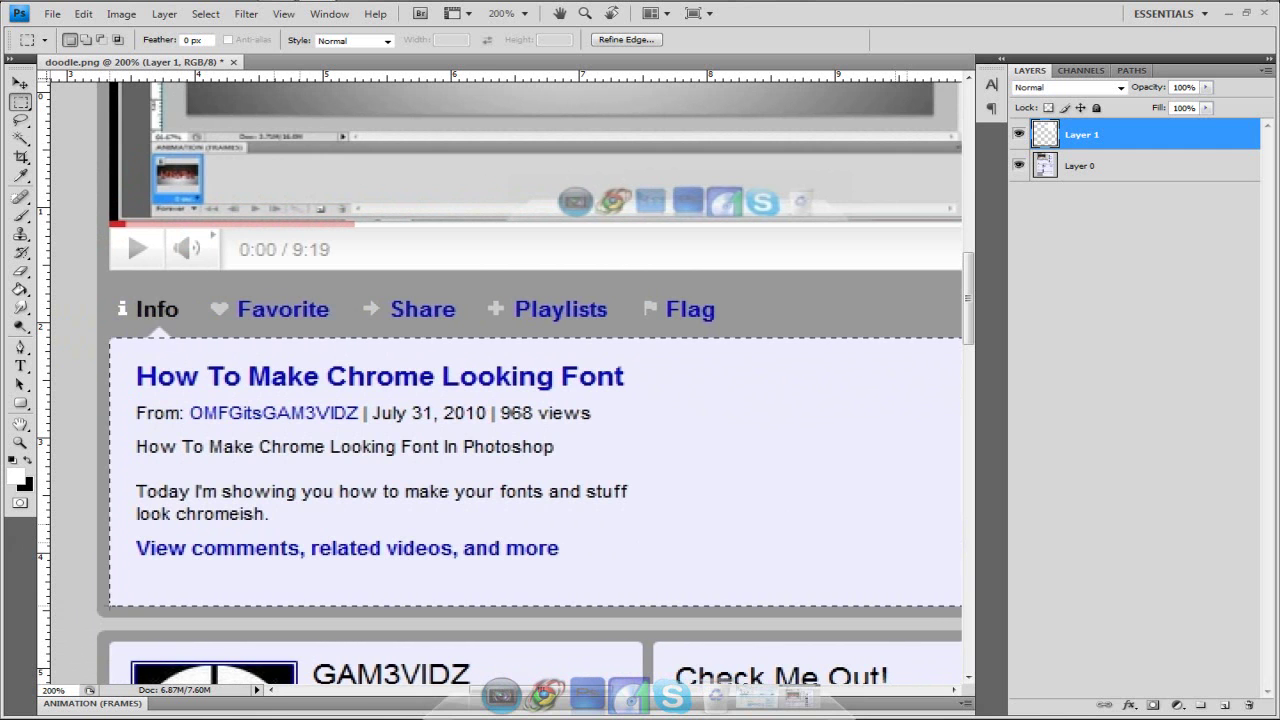
{"action": "left_click", "coordinate": [20, 289]}
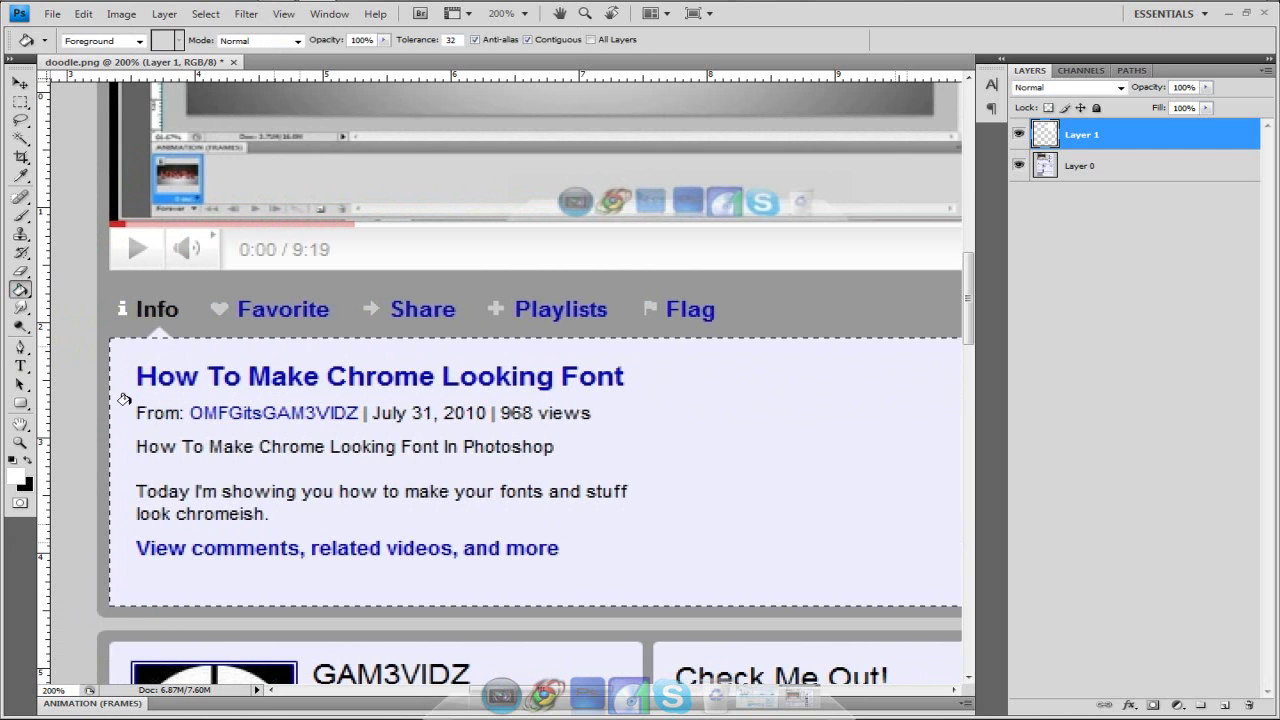
{"action": "left_click", "coordinate": [128, 378]}
{"action": "left_click", "coordinate": [20, 101]}
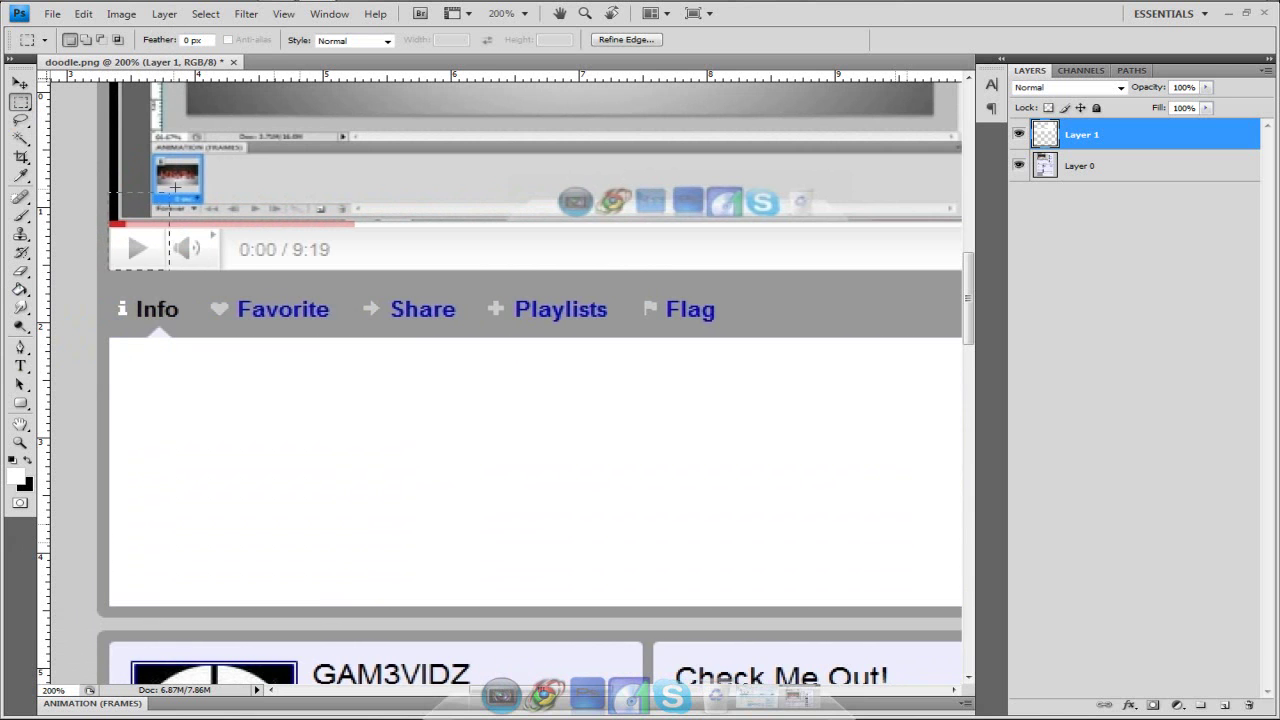
{"action": "left_click", "coordinate": [109, 264]}
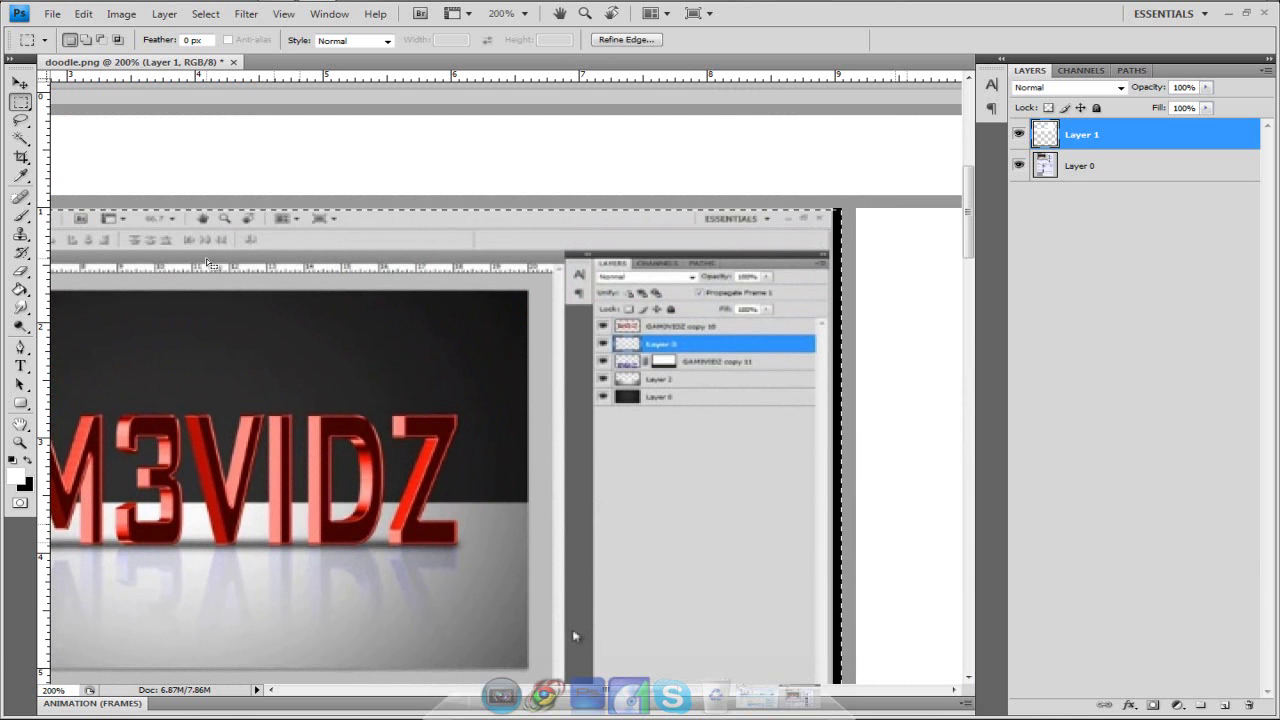
- Fill the selected screenshot area with white, then undo that fill
{"action": "key", "text": "g"}
{"action": "left_click", "coordinate": [129, 288]}
{"action": "scroll", "coordinate": [140, 295], "scroll_direction": "down", "scroll_amount": 3}
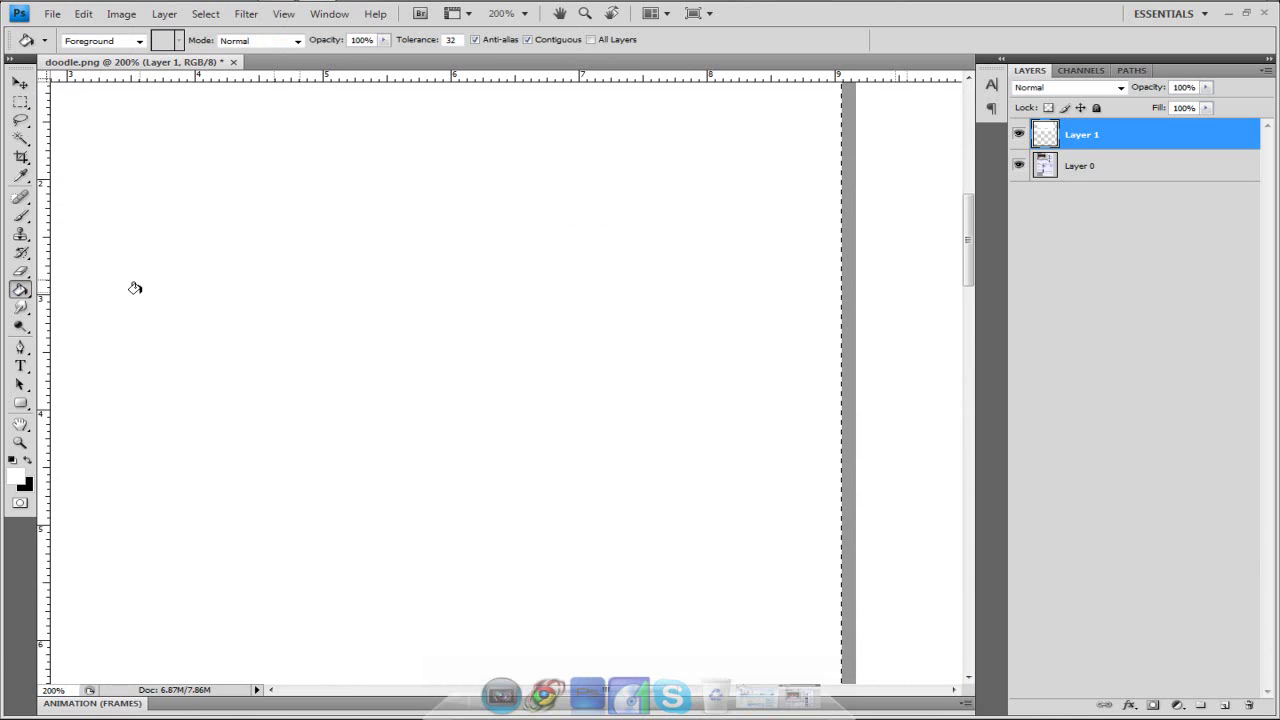
{"action": "scroll", "coordinate": [135, 288], "scroll_direction": "up", "scroll_amount": 2}
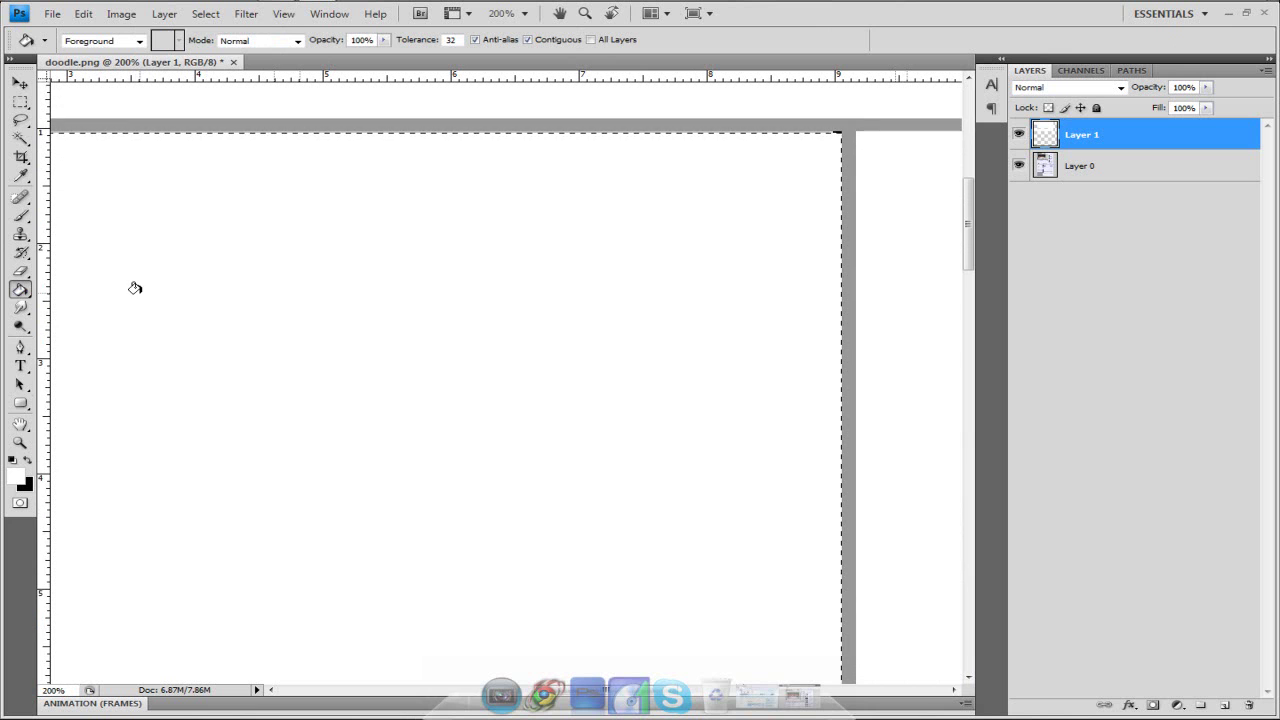
{"action": "key", "text": "ctrl+z"}
- Select the featured video player area down to just under the player bar and fill it white
{"action": "key", "text": "m"}
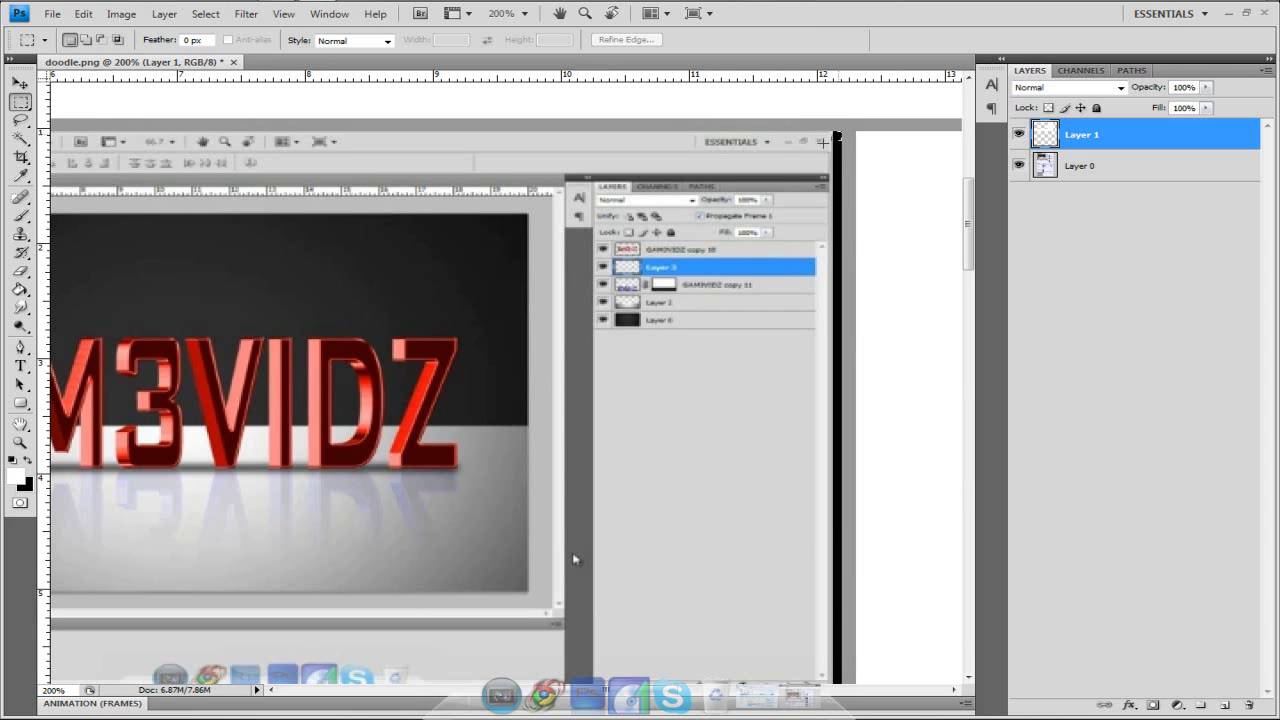
{"action": "left_click_drag", "start_coordinate": [575, 559], "coordinate": [985, 319]}
{"action": "left_click_drag", "start_coordinate": [105, 502], "coordinate": [110, 508]}
{"action": "left_click", "coordinate": [20, 289]}
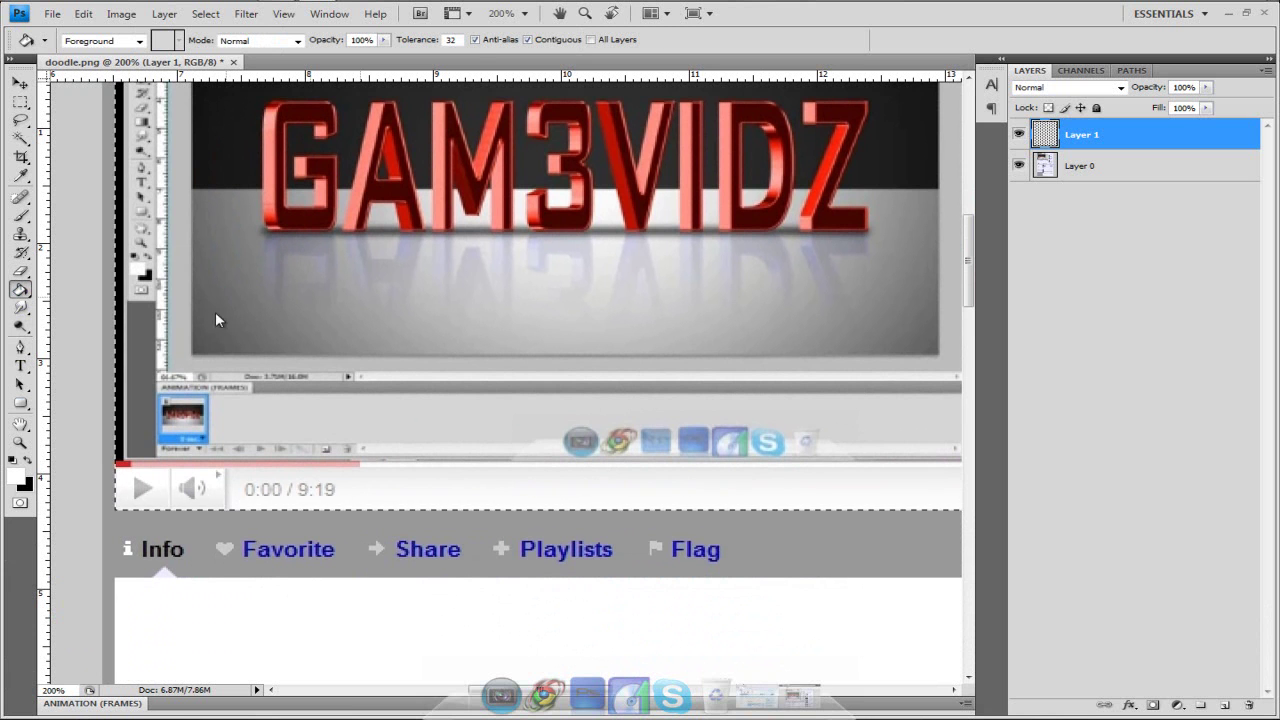
{"action": "left_click", "coordinate": [172, 334]}
{"action": "scroll", "coordinate": [151, 323], "scroll_direction": "down", "scroll_amount": 10}
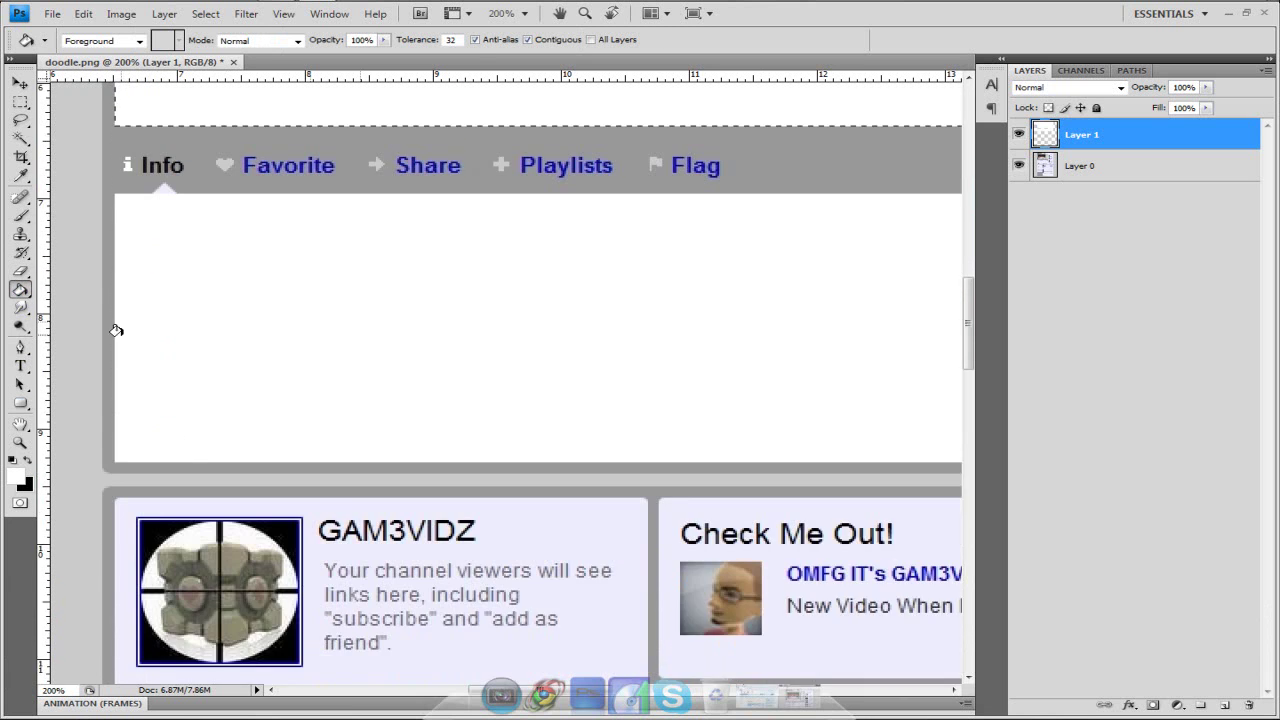
{"action": "left_click", "coordinate": [20, 102]}
- Select the GAM3VIDZ channel box and fill it white
{"action": "scroll", "coordinate": [89, 398], "scroll_direction": "down", "scroll_amount": 1}
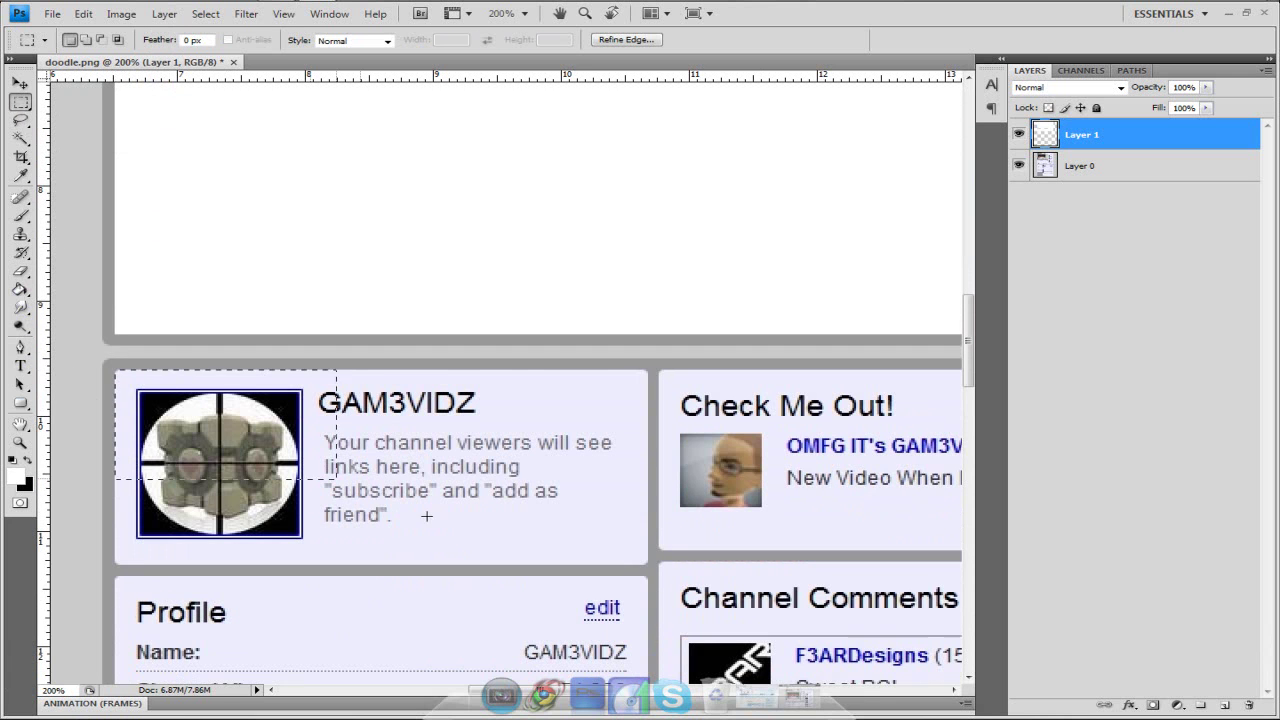
{"action": "left_click_drag", "start_coordinate": [556, 552], "coordinate": [646, 564]}
{"action": "left_click", "coordinate": [20, 289]}
{"action": "left_click", "coordinate": [230, 460]}
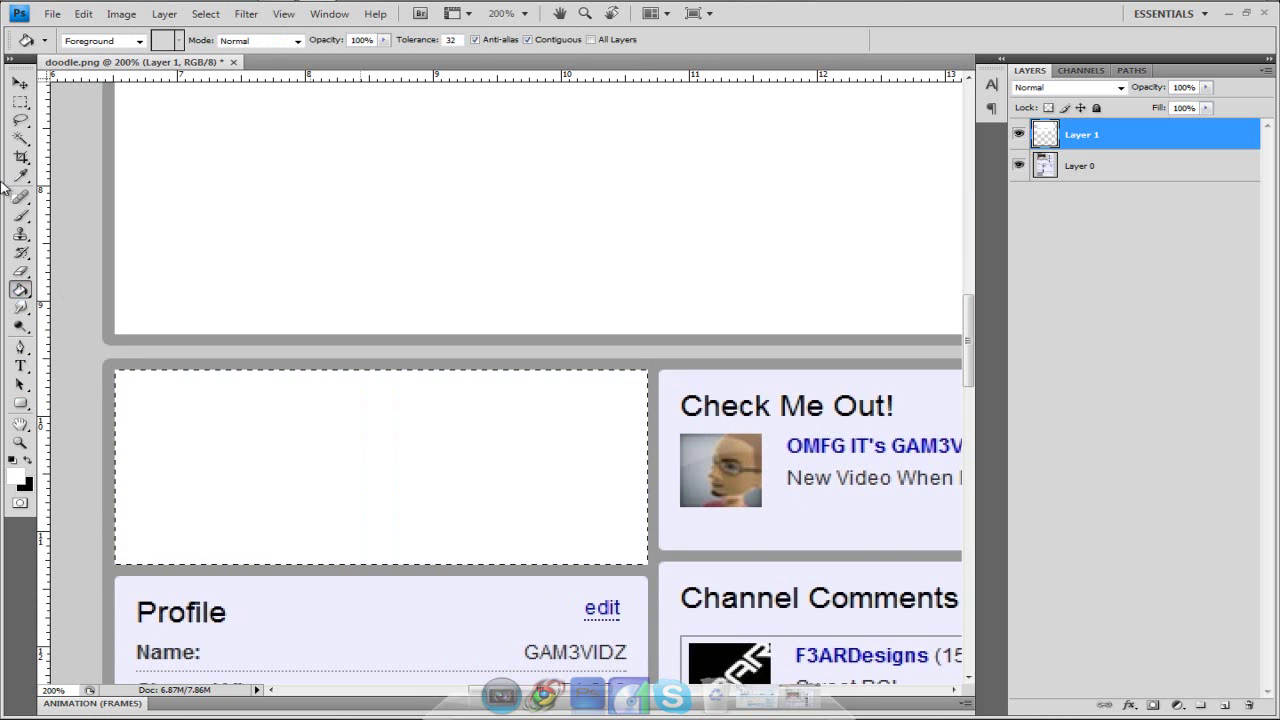
{"action": "left_click", "coordinate": [19, 104]}
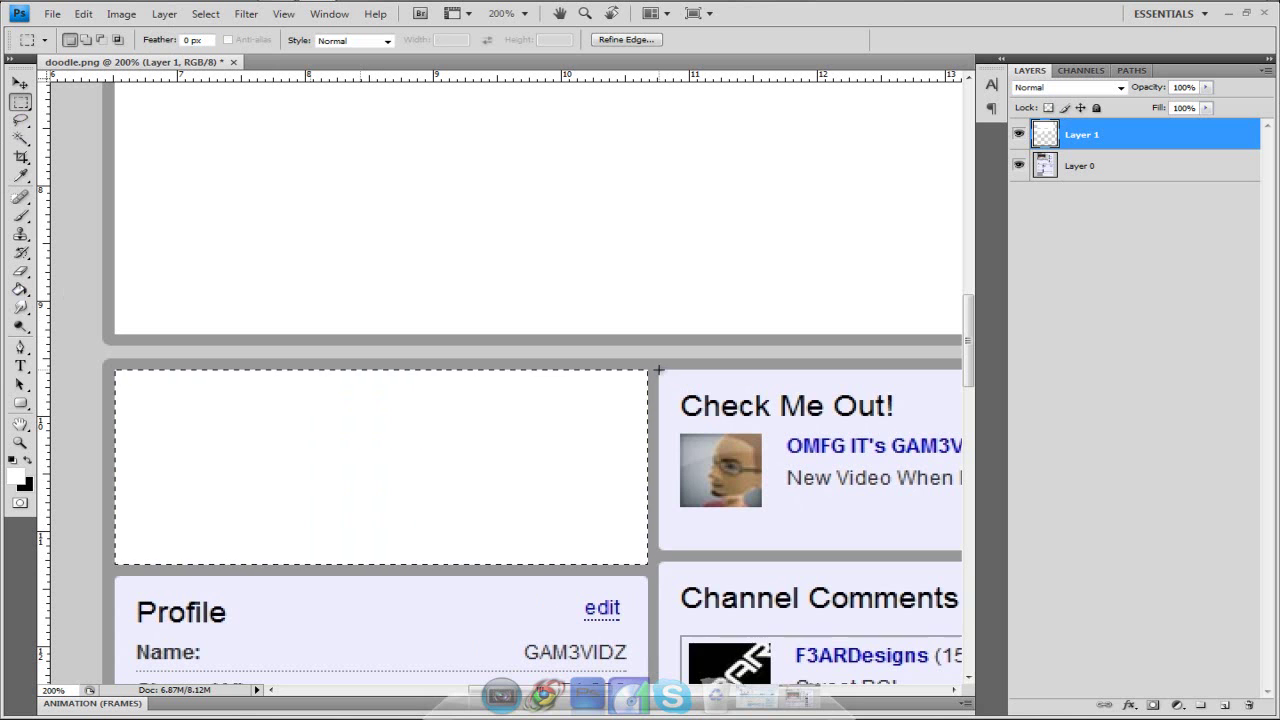
- Marquee-select the Check Me Out box and fill it with white using the Paint Bucket
{"action": "left_click_drag", "start_coordinate": [755, 414], "coordinate": [1071, 533]}
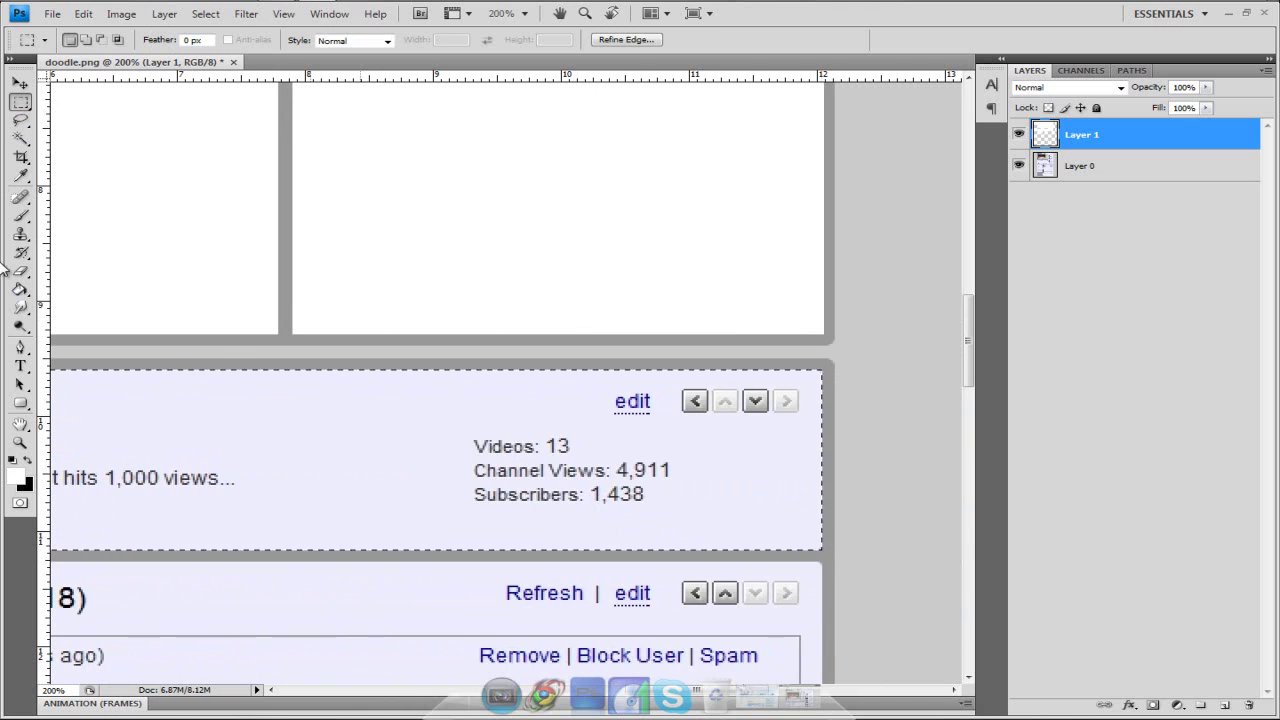
{"action": "left_click", "coordinate": [20, 290]}
{"action": "left_click", "coordinate": [233, 420]}
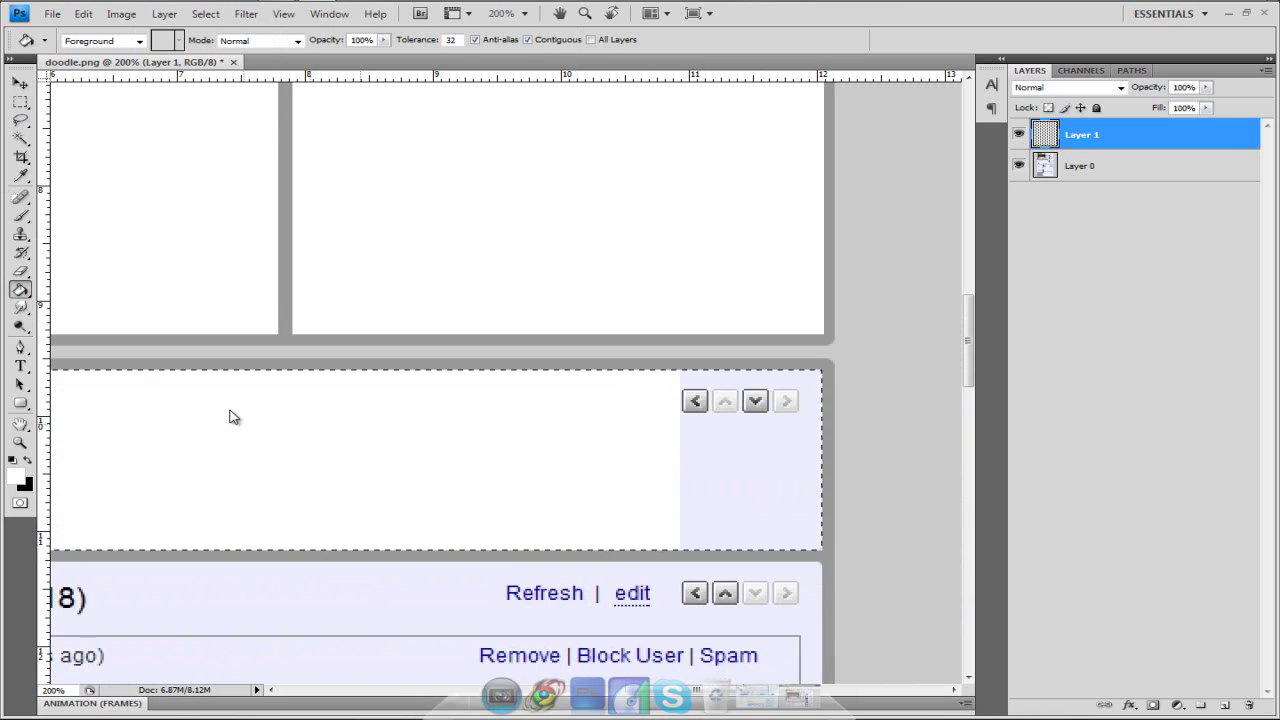
- Select the Channel Comments box, including Add Comment, and fill it with white
{"action": "left_click", "coordinate": [20, 102]}
{"action": "scroll", "coordinate": [429, 409], "scroll_direction": "down", "scroll_amount": 3}
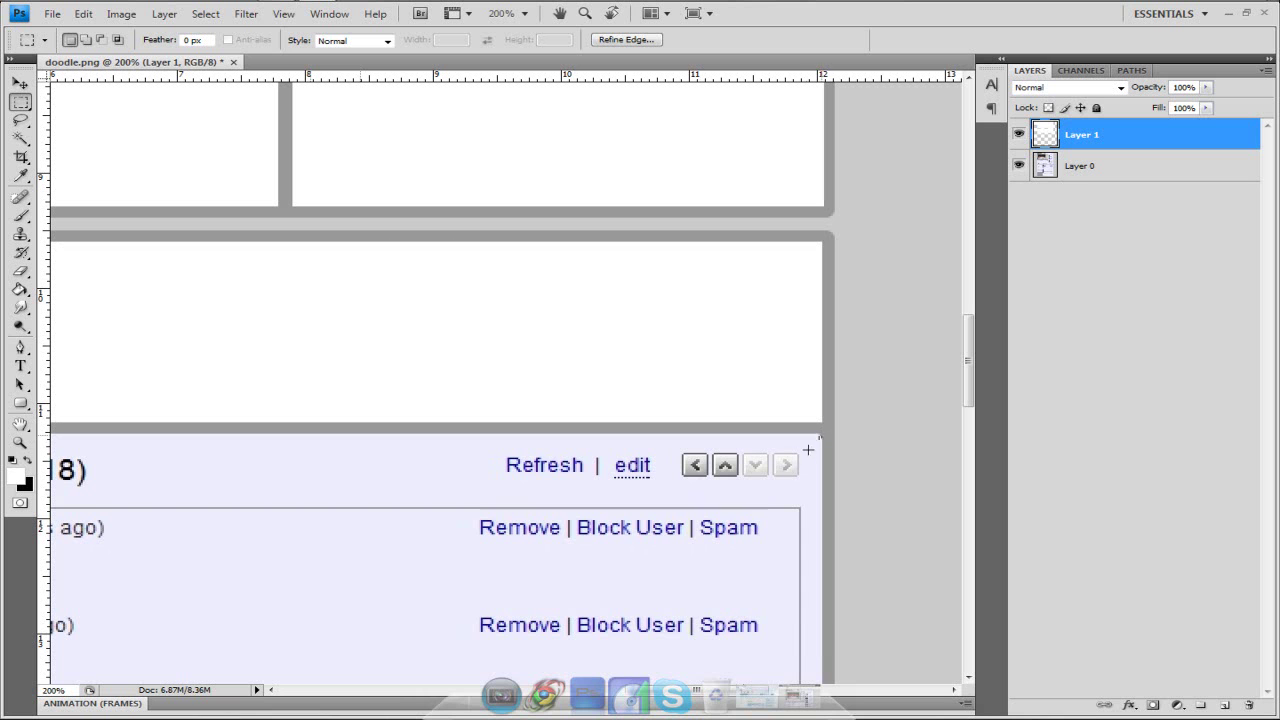
{"action": "left_click", "coordinate": [566, 561]}
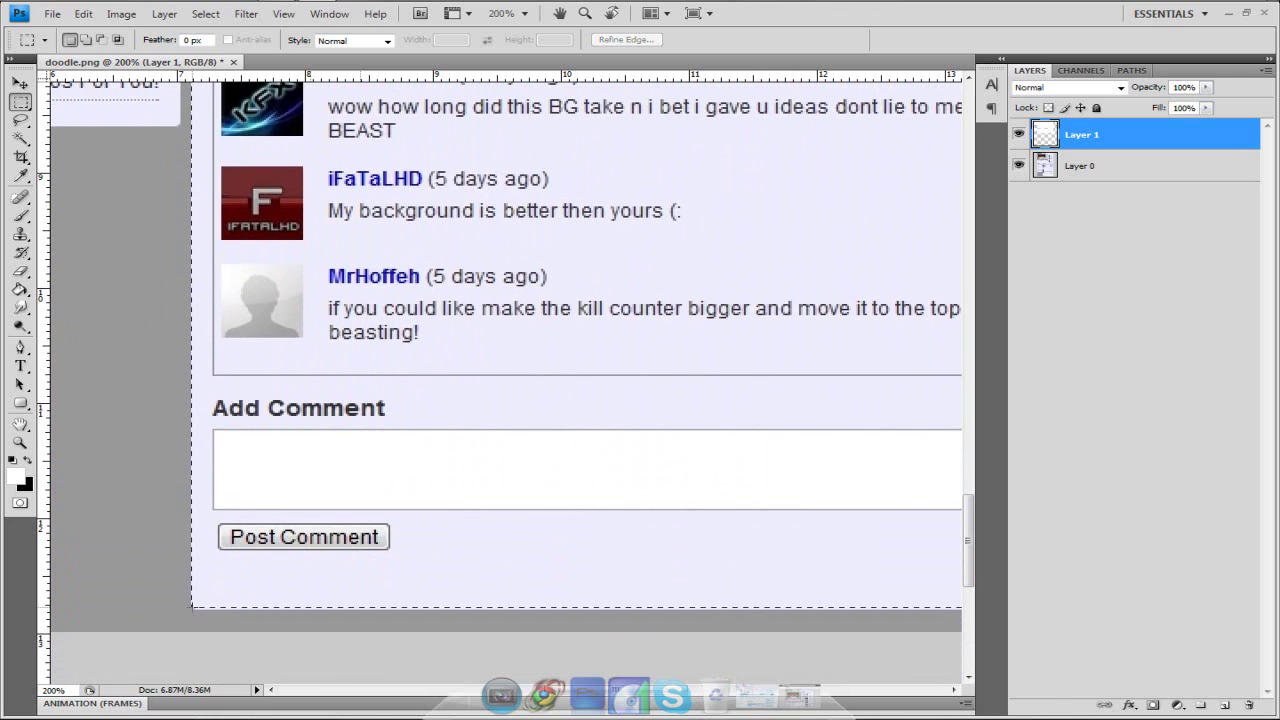
{"action": "left_click_drag", "start_coordinate": [193, 607], "coordinate": [190, 605]}
{"action": "left_click", "coordinate": [20, 290]}
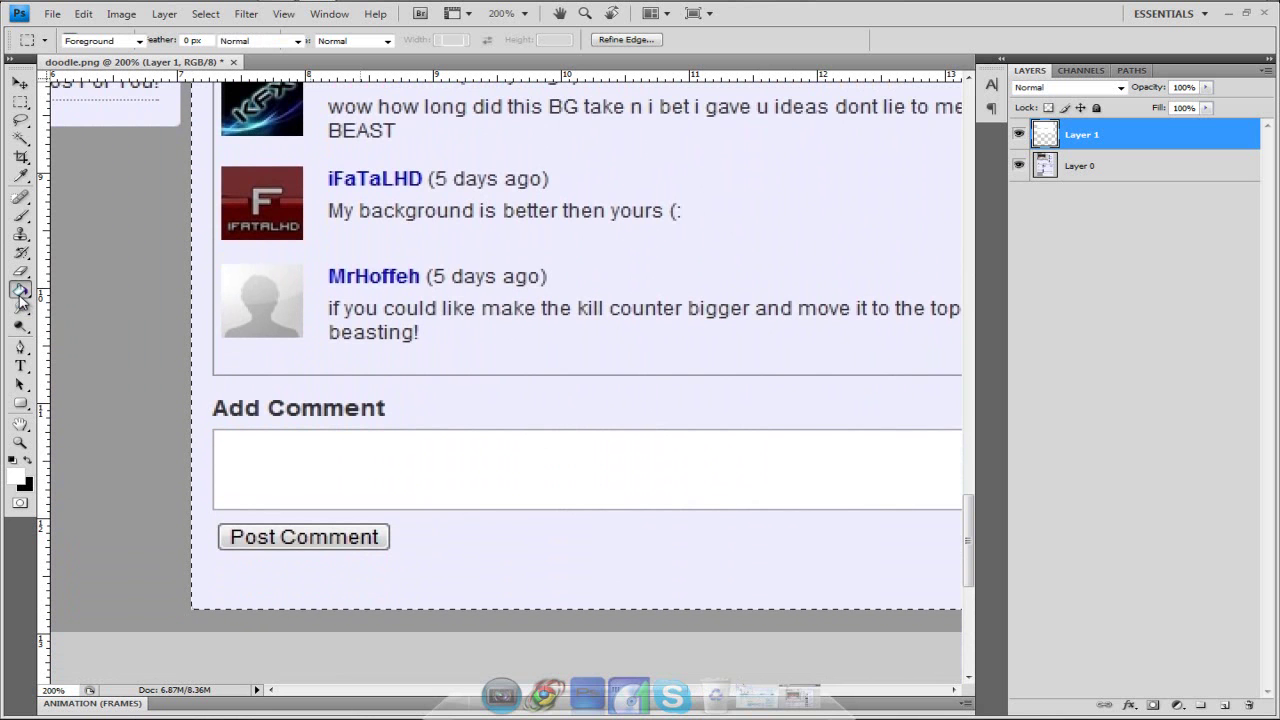
{"action": "left_click", "coordinate": [333, 352]}
{"action": "left_click", "coordinate": [20, 101]}
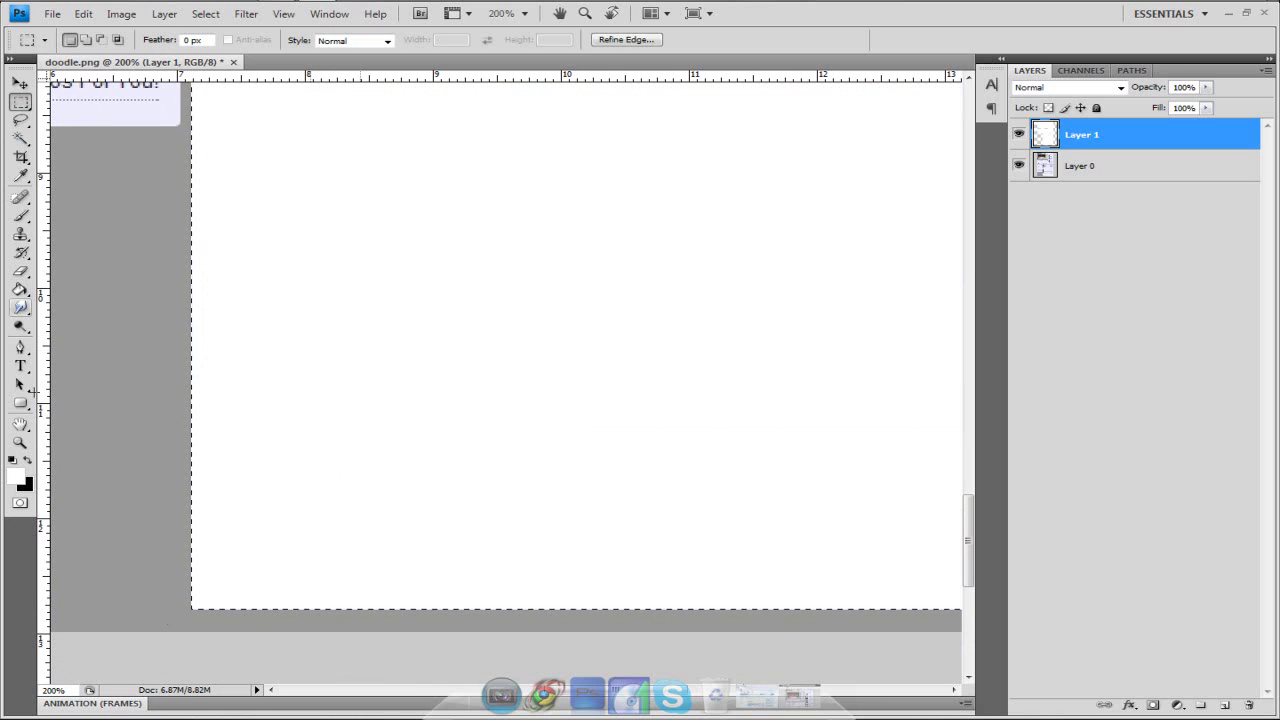
{"action": "left_click", "coordinate": [271, 690]}
- Fill the Profile box with white on Layer 1, then hide Layer 1 to compare with the original
{"action": "left_click_drag", "start_coordinate": [272, 690], "coordinate": [272, 690]}
{"action": "left_click", "coordinate": [273, 690]}
{"action": "scroll", "coordinate": [326, 511], "scroll_direction": "up", "scroll_amount": 3}
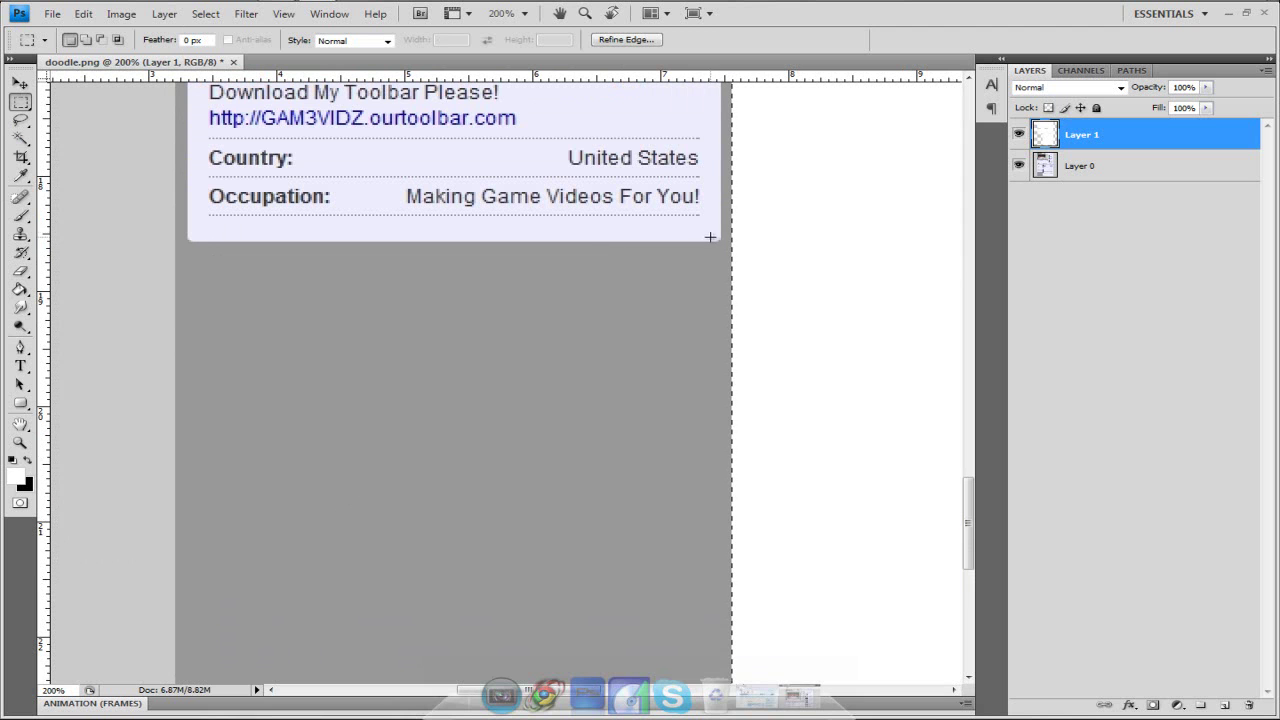
{"action": "left_click_drag", "start_coordinate": [530, 121], "coordinate": [194, 223]}
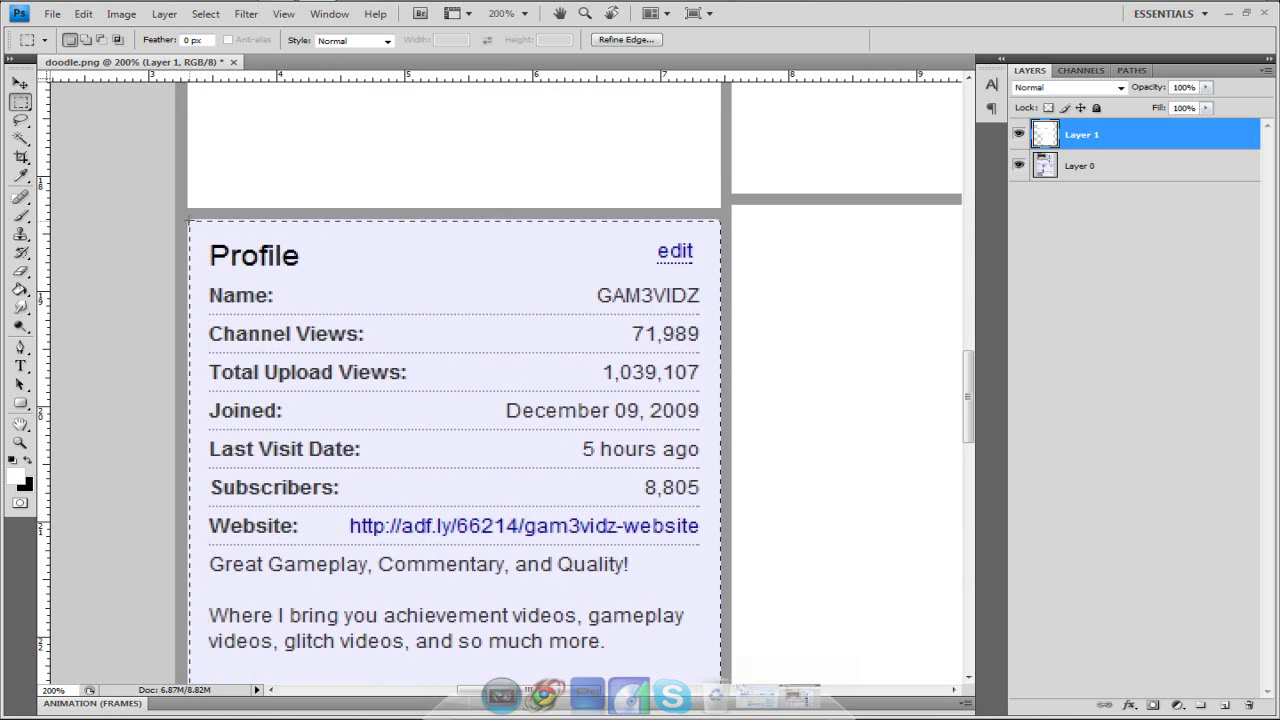
{"action": "left_click", "coordinate": [281, 246]}
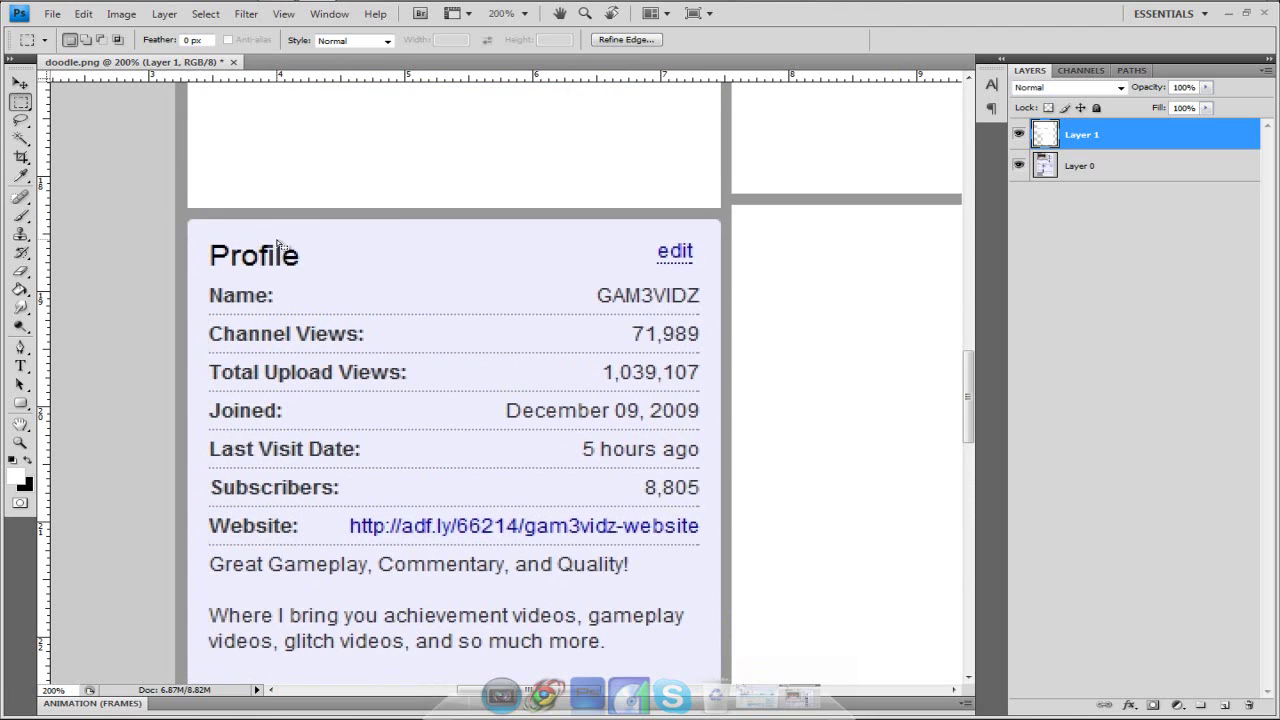
{"action": "left_click", "coordinate": [20, 290]}
{"action": "left_click", "coordinate": [300, 325]}
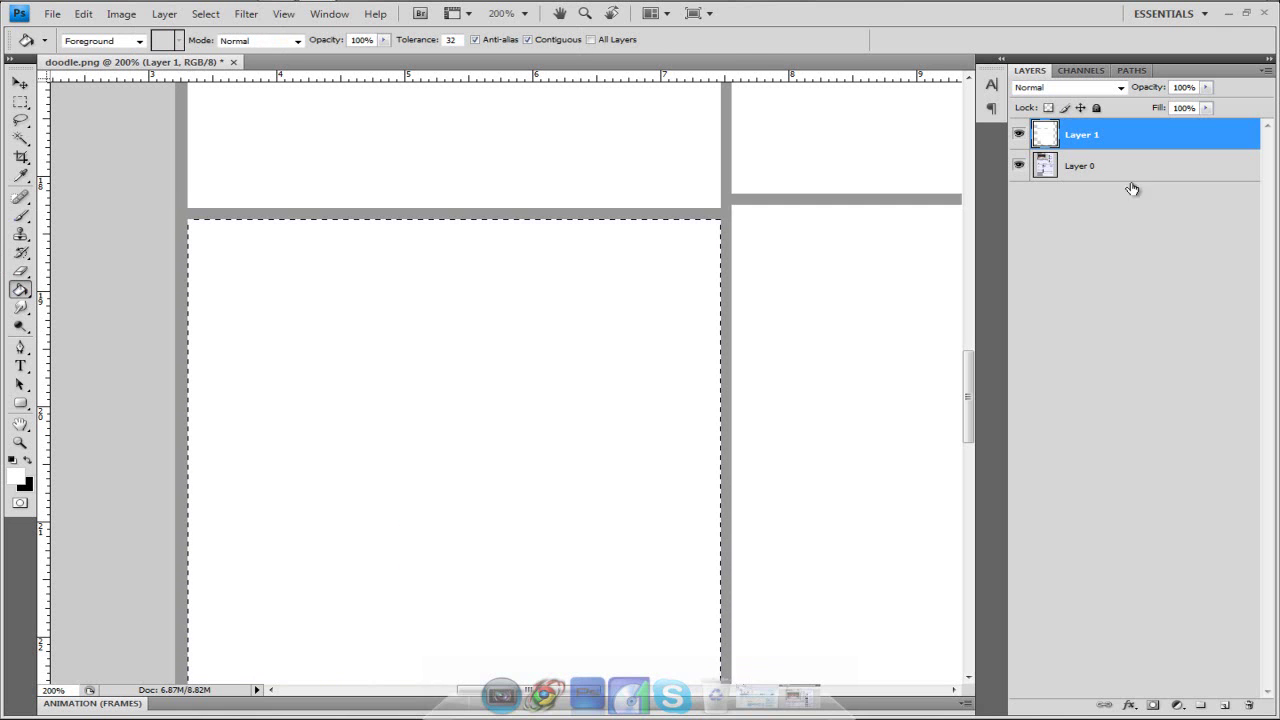
{"action": "left_click", "coordinate": [1019, 134]}
- Fill the grey strip under the Profile box with white
{"action": "scroll", "coordinate": [970, 287], "scroll_direction": "down", "scroll_amount": 10}
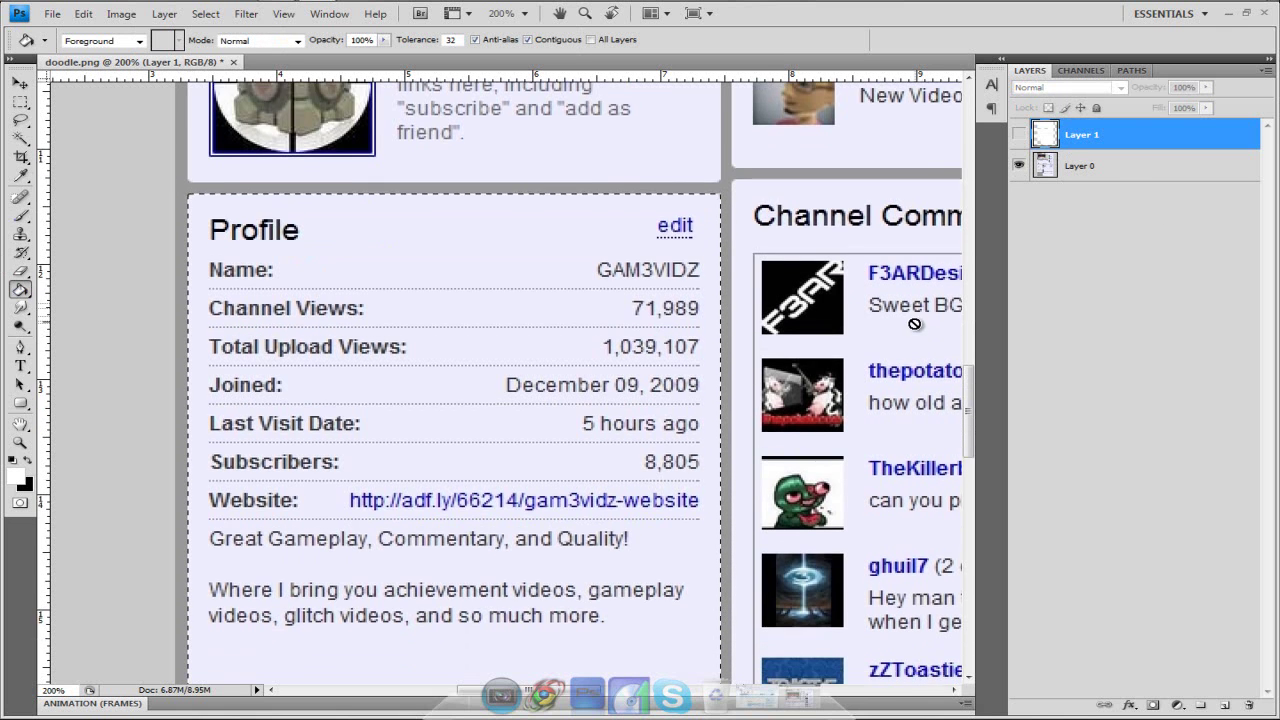
{"action": "scroll", "coordinate": [914, 333], "scroll_direction": "down", "scroll_amount": 7}
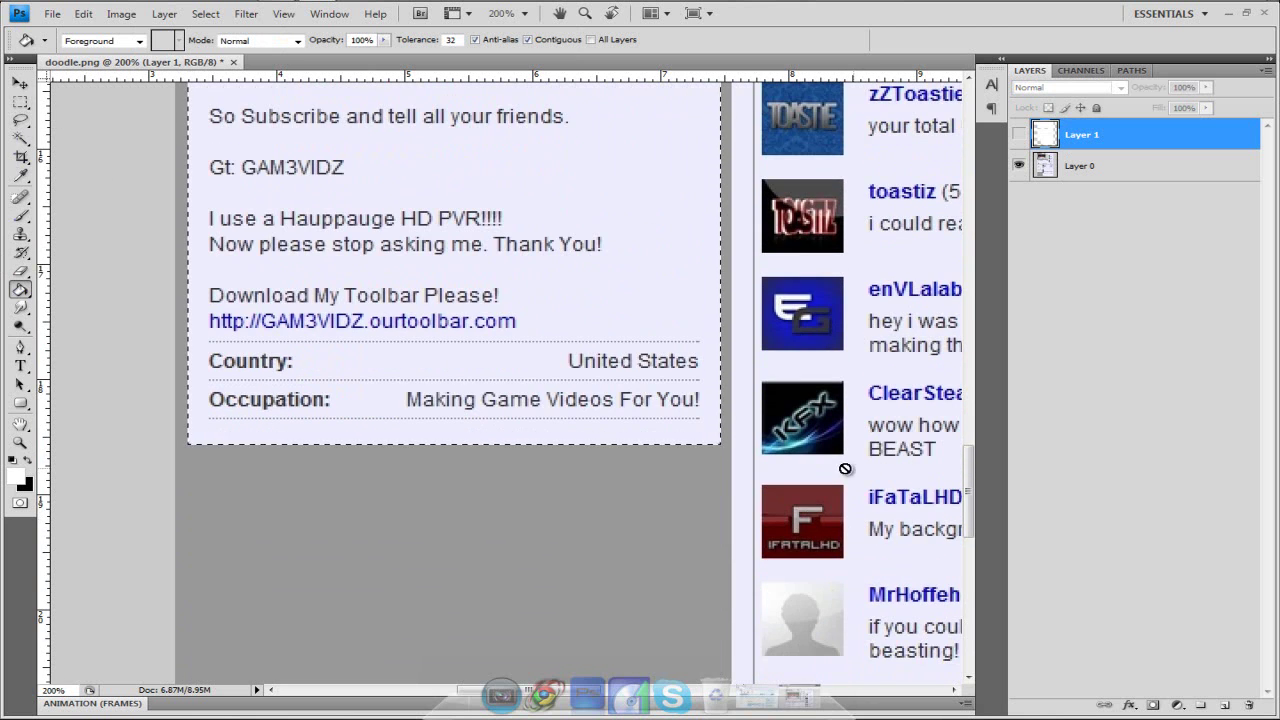
{"action": "left_click", "coordinate": [1075, 166]}
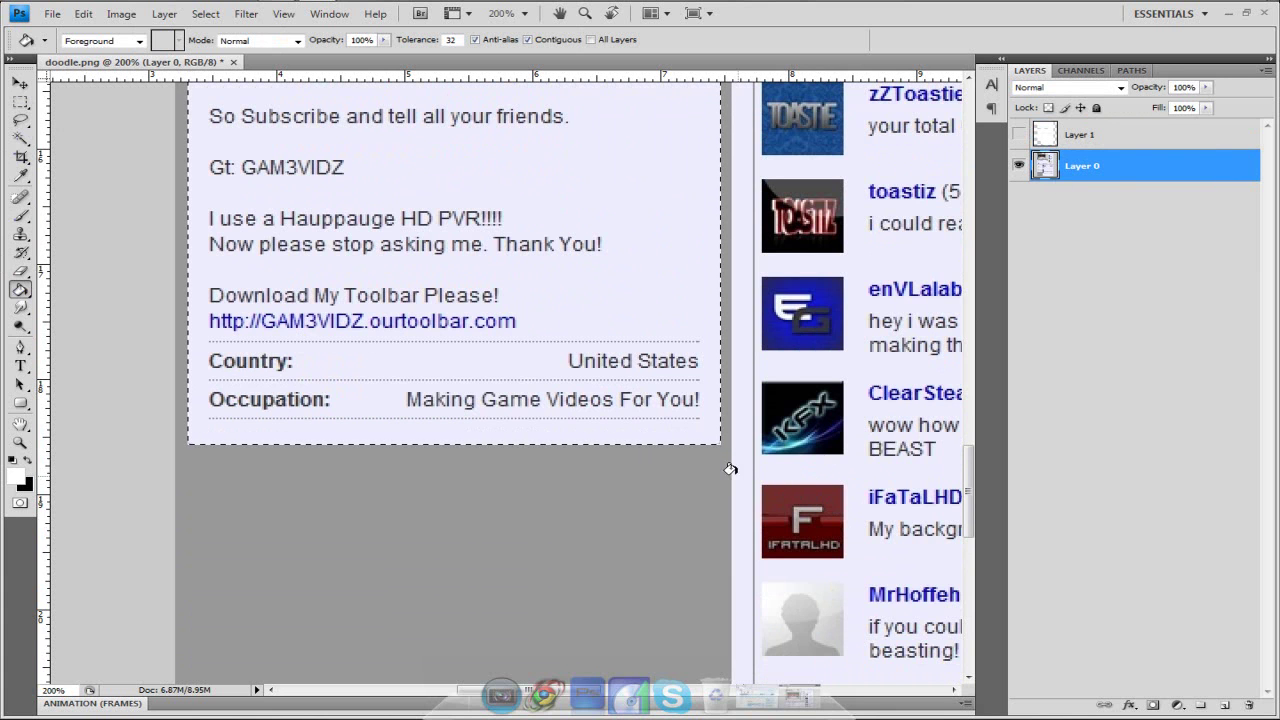
{"action": "left_click", "coordinate": [20, 101]}
{"action": "left_click", "coordinate": [1078, 134]}
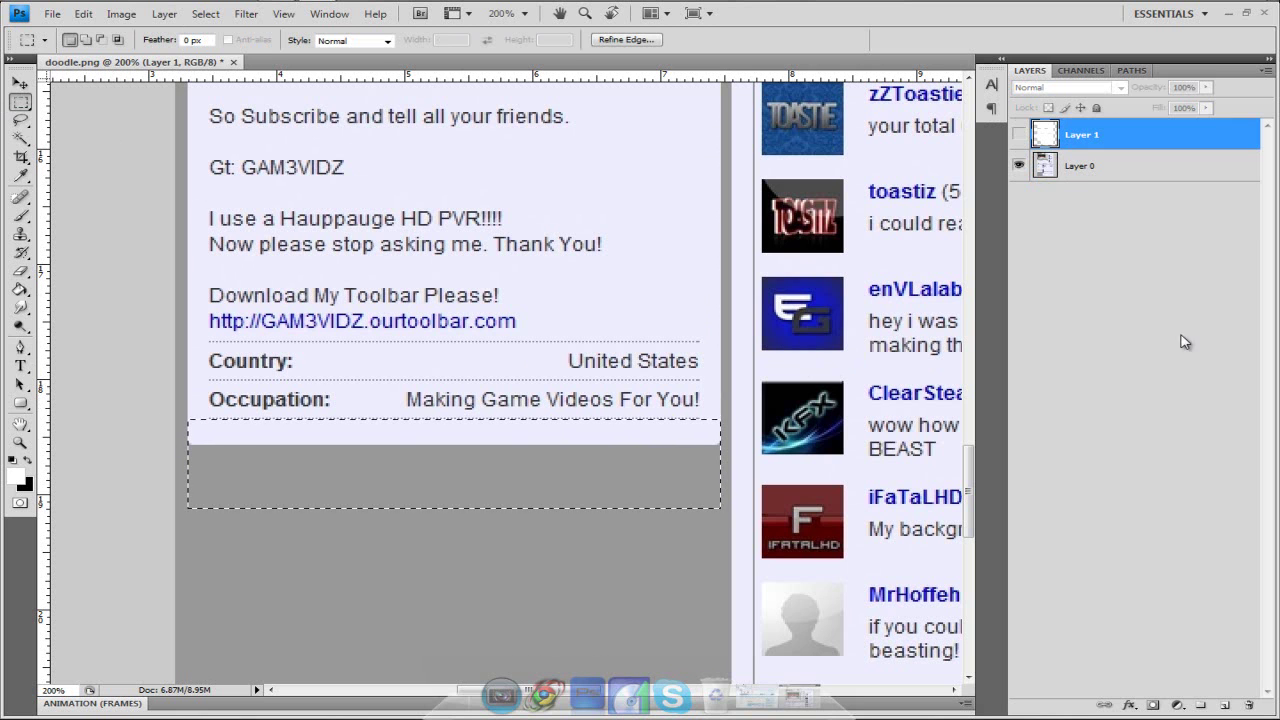
{"action": "left_click", "coordinate": [1113, 165]}
{"action": "left_click", "coordinate": [21, 290]}
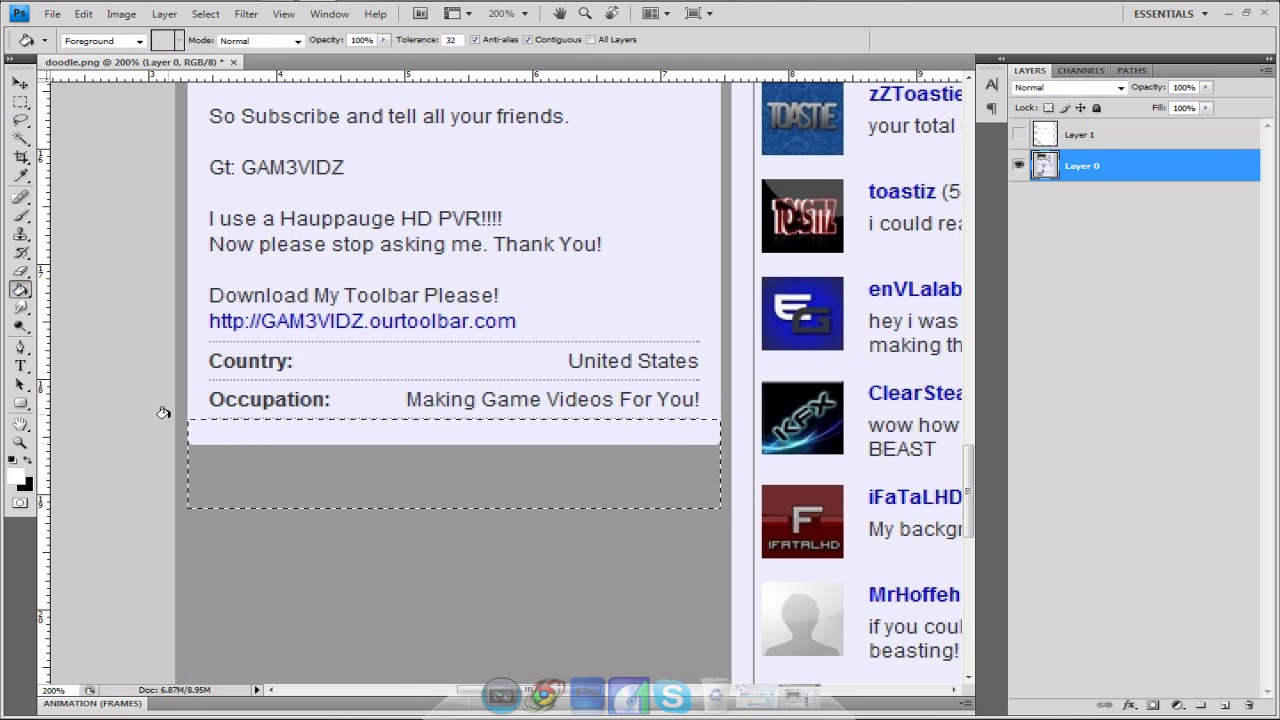
{"action": "left_click", "coordinate": [225, 470]}
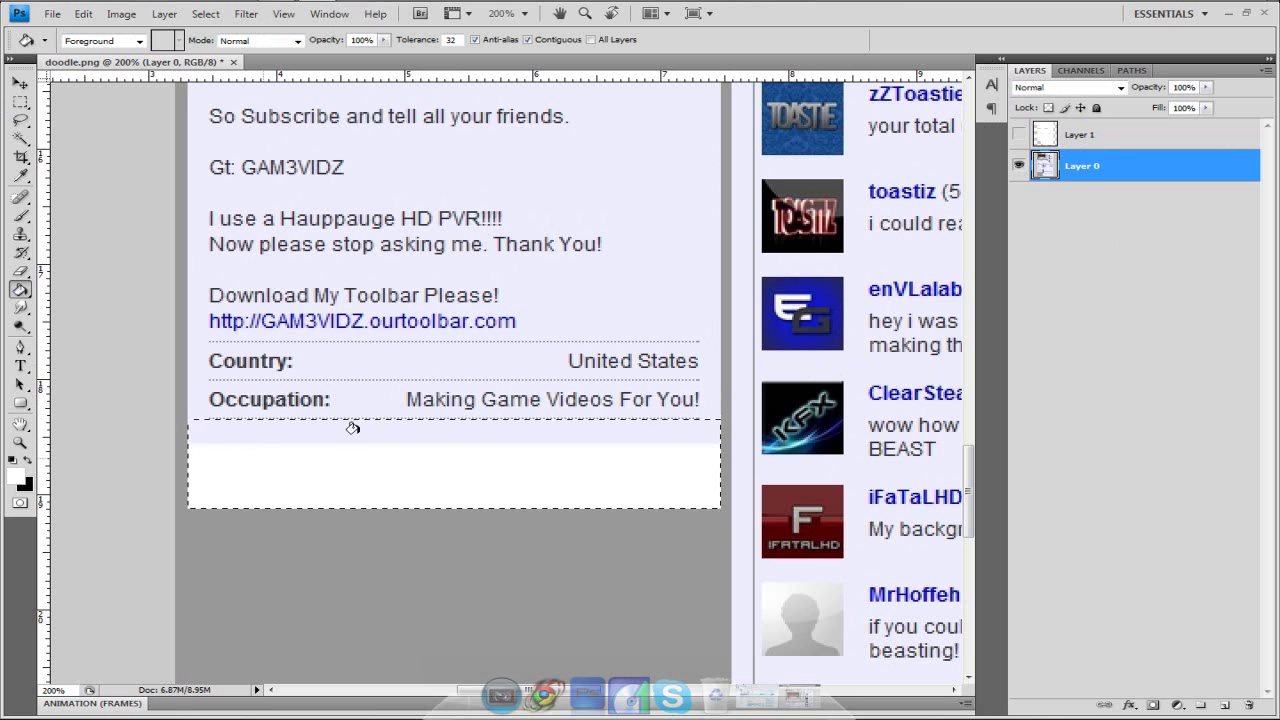
- Make both layers visible again, activate Layer 0, and zoom out to 66.7%
{"action": "left_click", "coordinate": [1022, 147]}
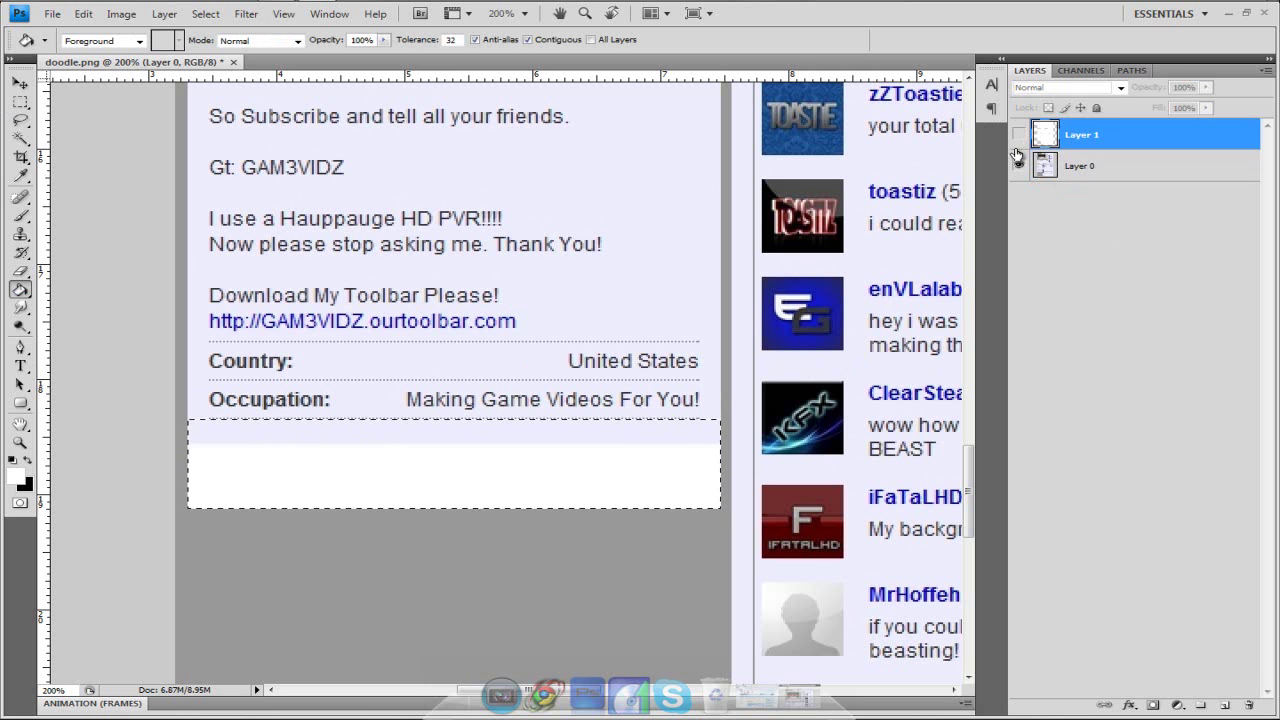
{"action": "left_click_drag", "start_coordinate": [1019, 165], "coordinate": [1019, 134]}
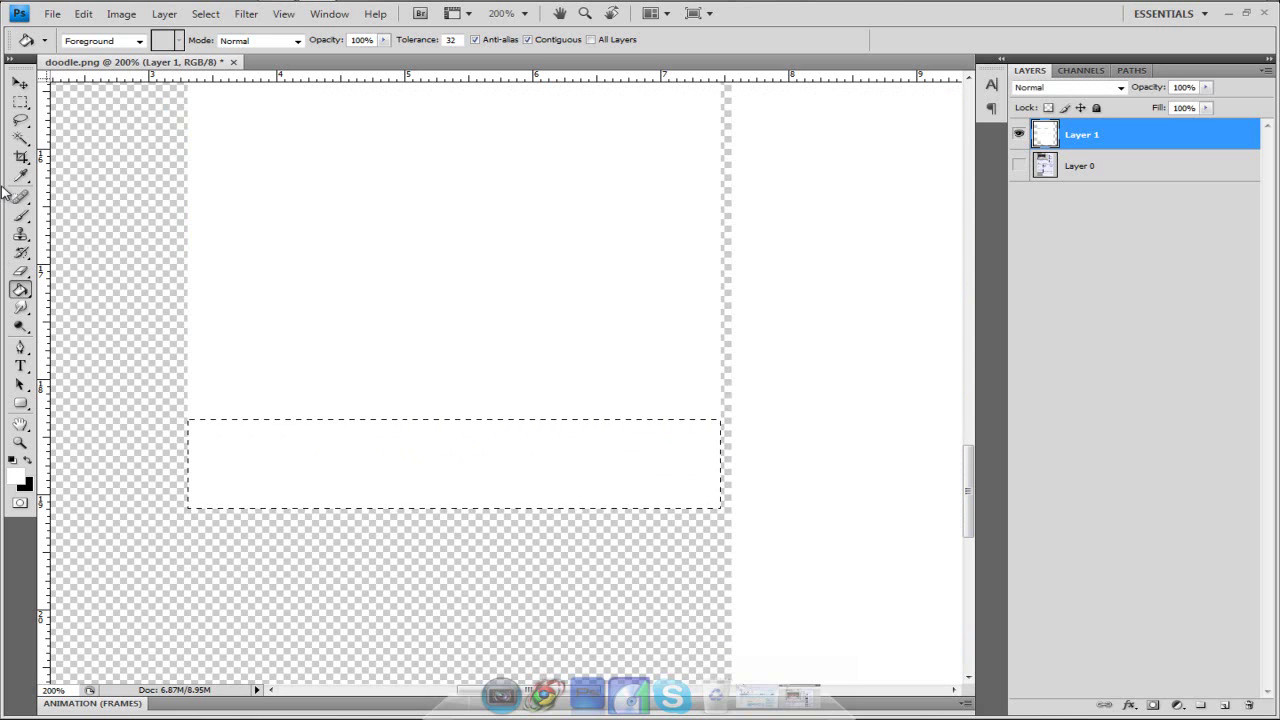
{"action": "left_click", "coordinate": [20, 102]}
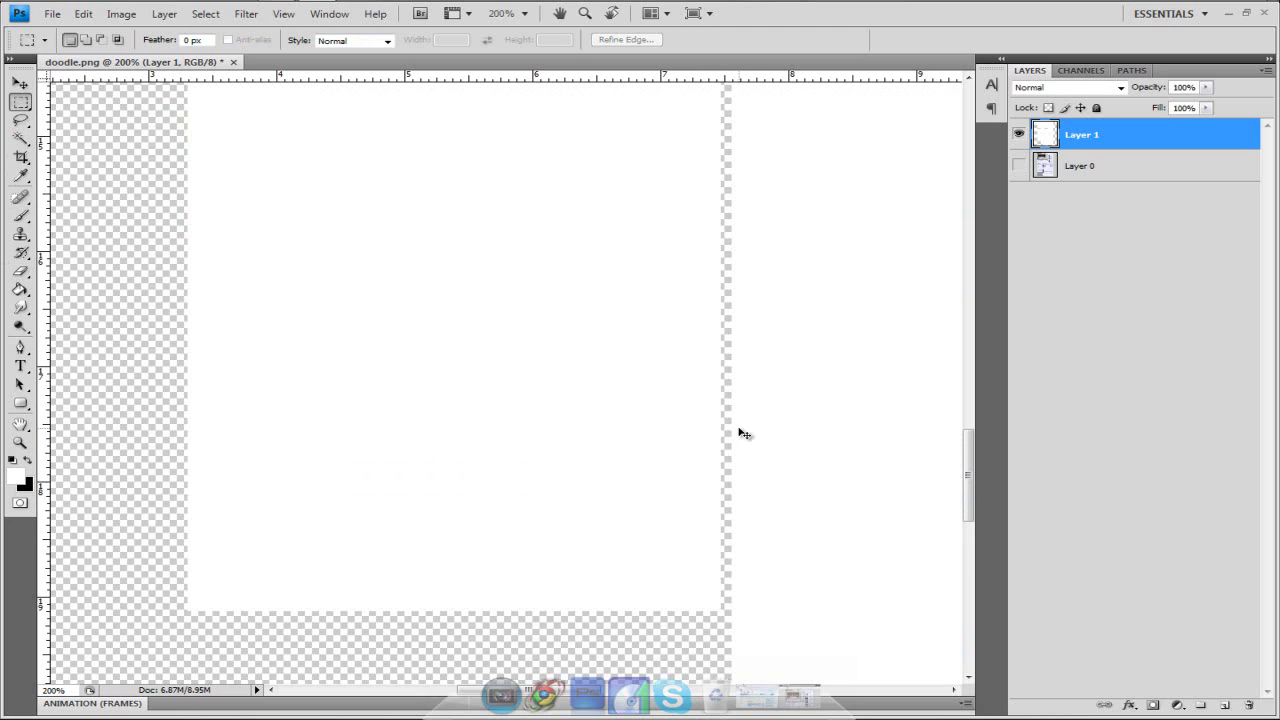
{"action": "key", "text": "ctrl+minus"}
{"action": "left_click", "coordinate": [1018, 166]}
{"action": "left_click", "coordinate": [1096, 168]}
{"action": "key", "text": "ctrl+minus"}
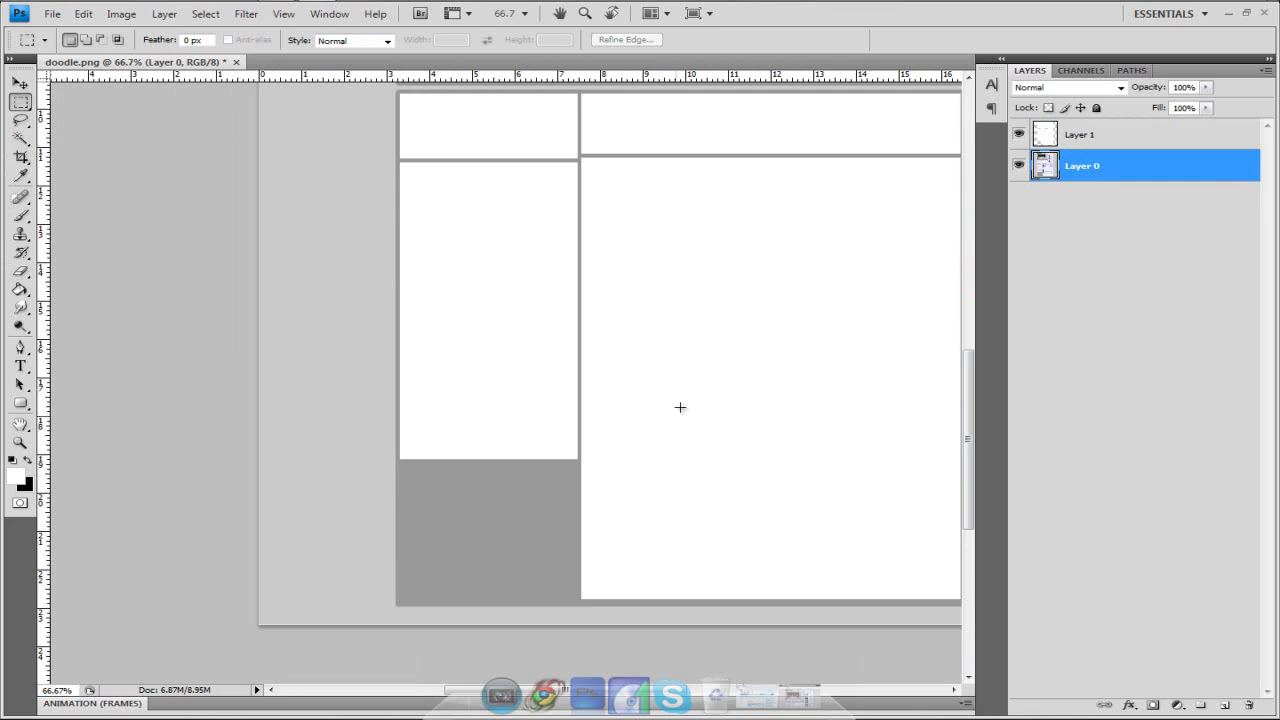
- Add Layer 2, hide Layer 1, and zoom in to 200% on the lower panels
{"action": "left_click", "coordinate": [1226, 706]}
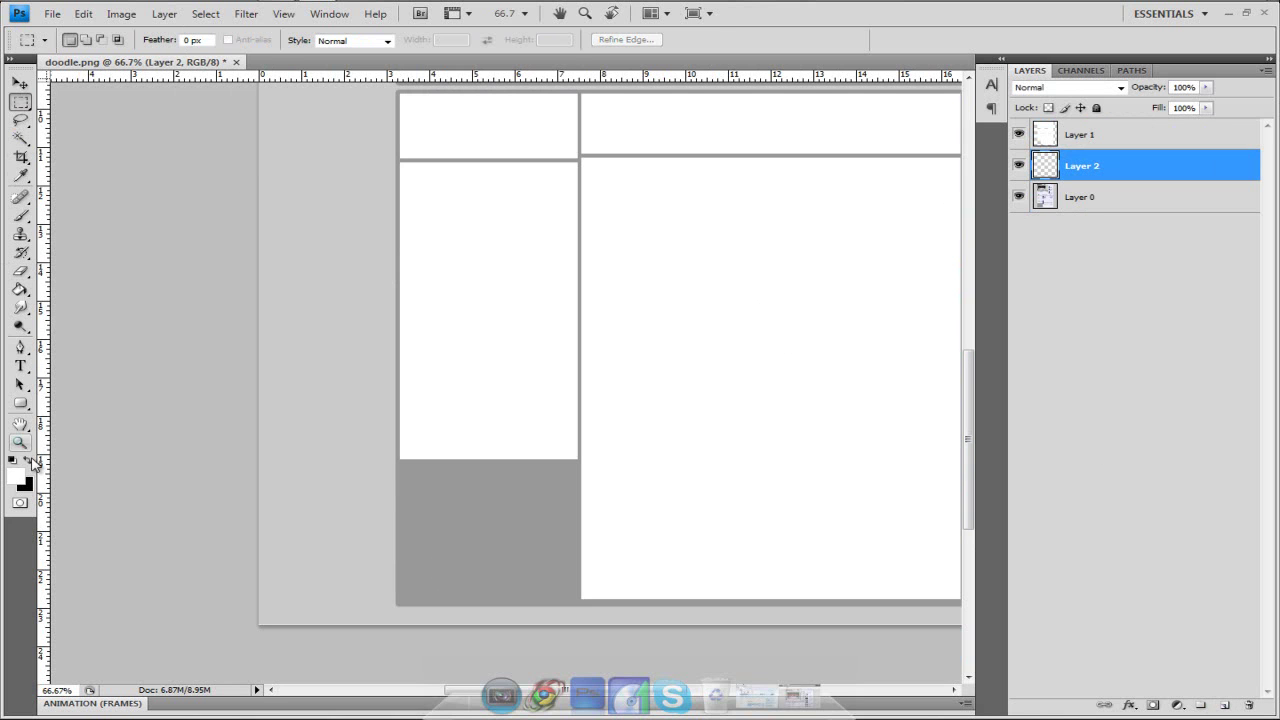
{"action": "left_click", "coordinate": [1018, 135]}
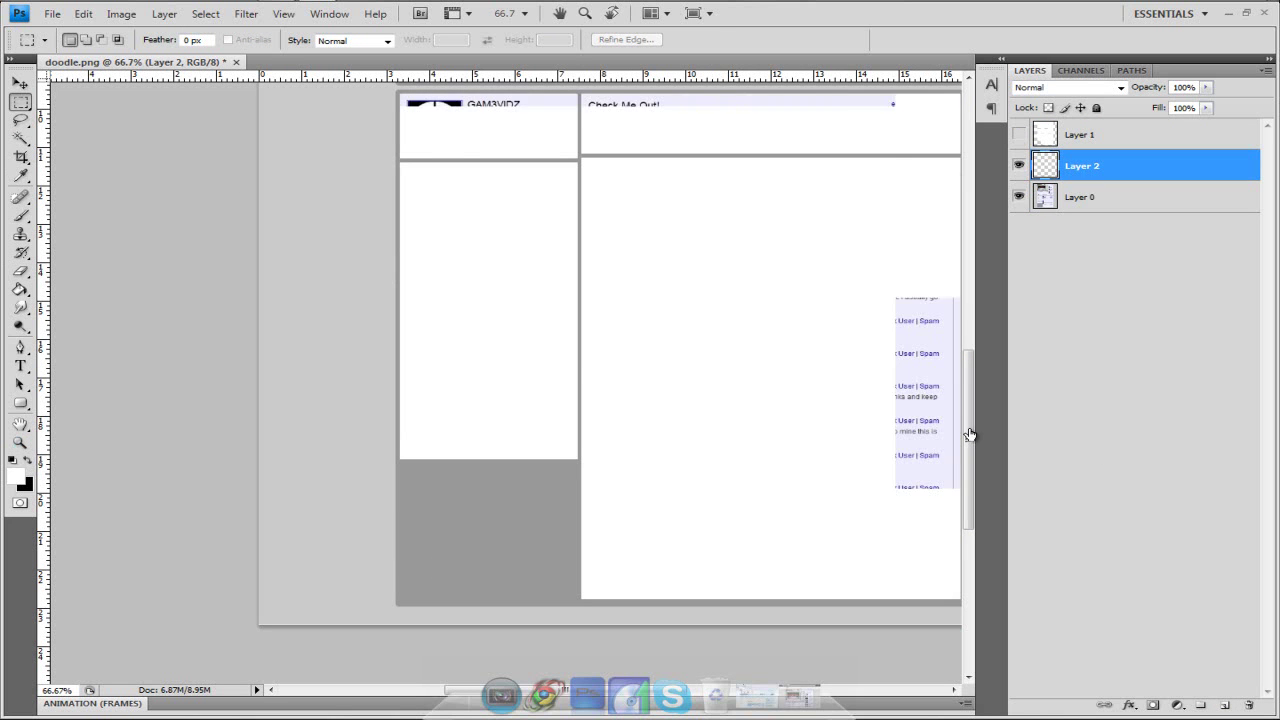
{"action": "left_click_drag", "start_coordinate": [969, 425], "coordinate": [980, 298]}
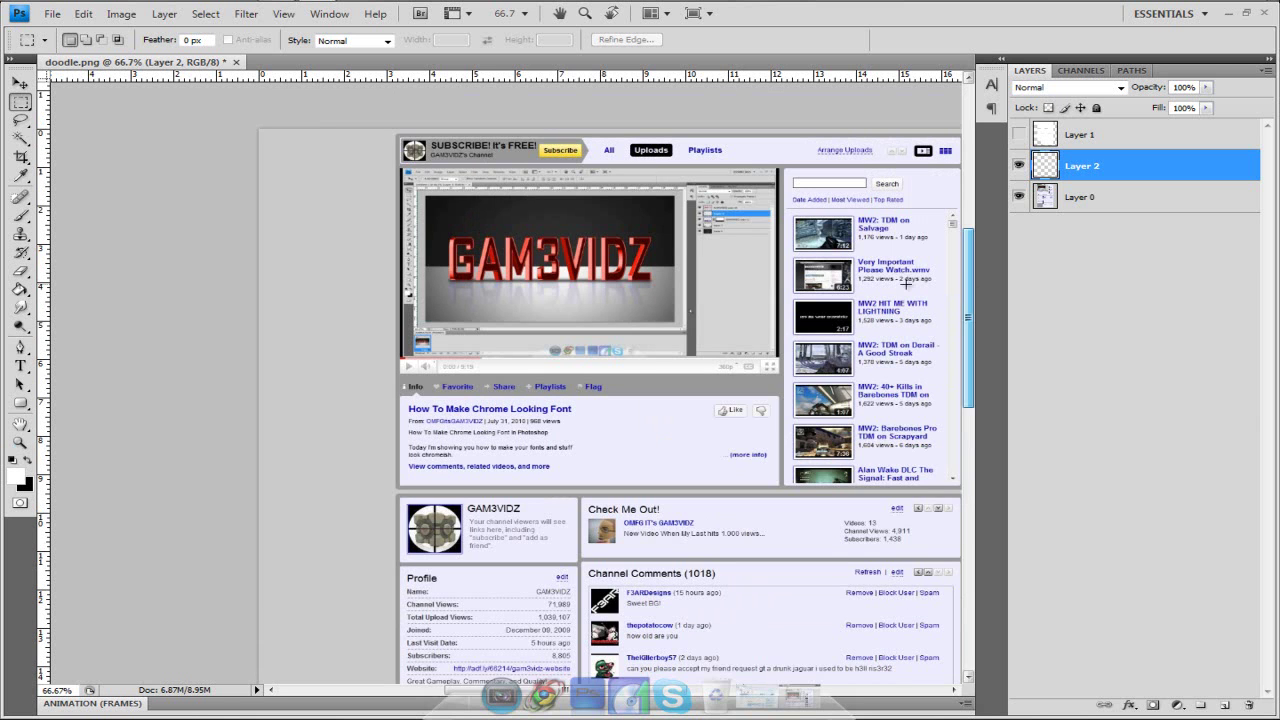
{"action": "key", "text": "ctrl+plus"}
{"action": "scroll", "coordinate": [410, 172], "scroll_direction": "up", "scroll_amount": 3}
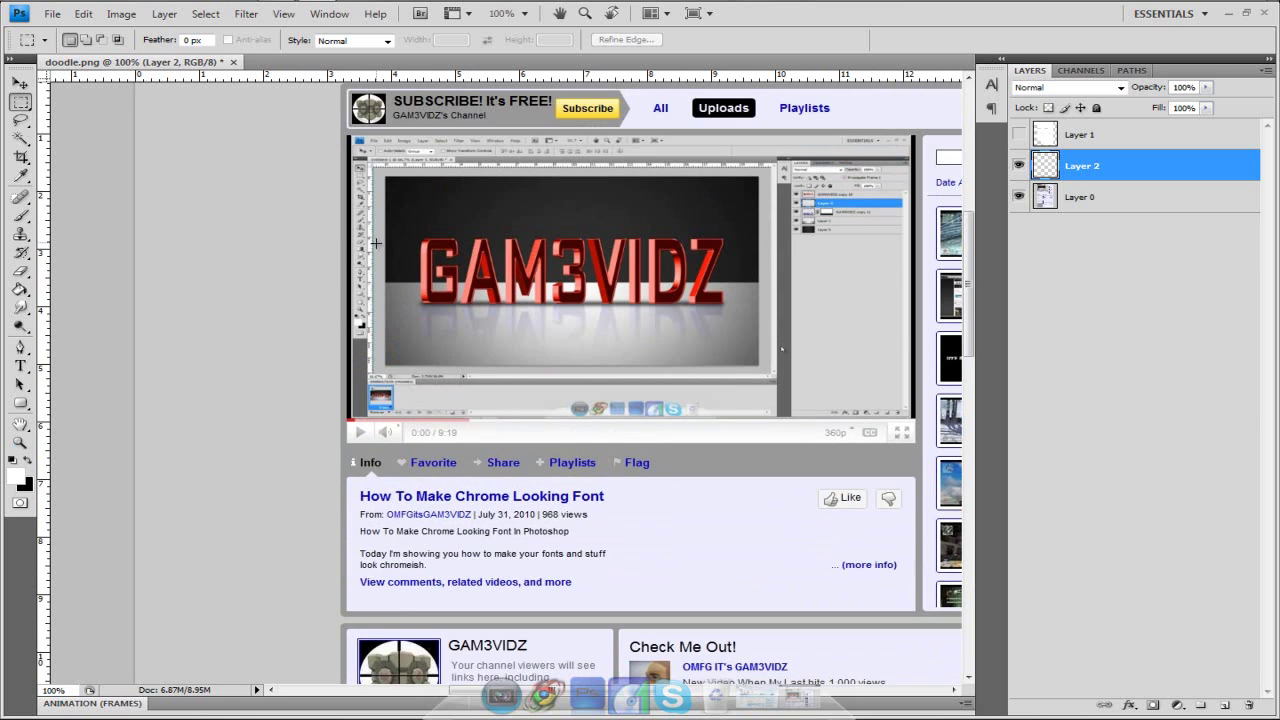
{"action": "key", "text": "ctrl+plus"}
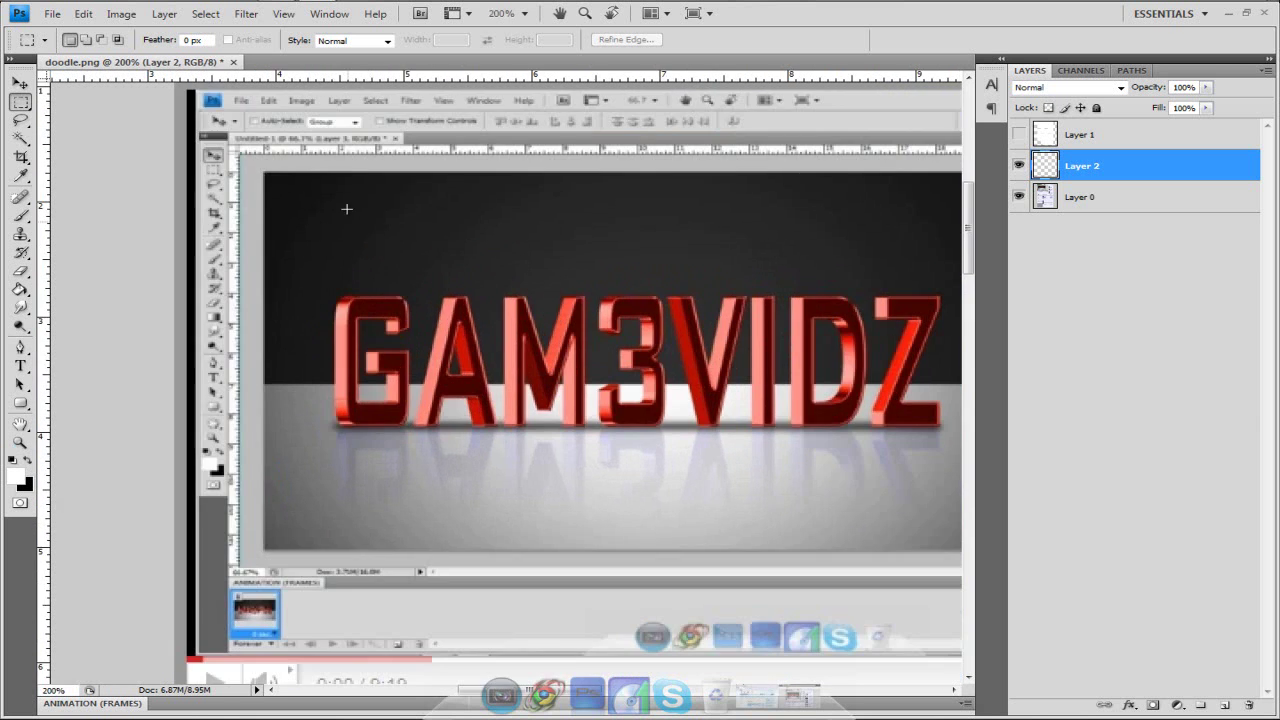
{"action": "scroll", "coordinate": [363, 217], "scroll_direction": "up", "scroll_amount": 3}
{"action": "scroll", "coordinate": [200, 182], "scroll_direction": "up", "scroll_amount": 1}
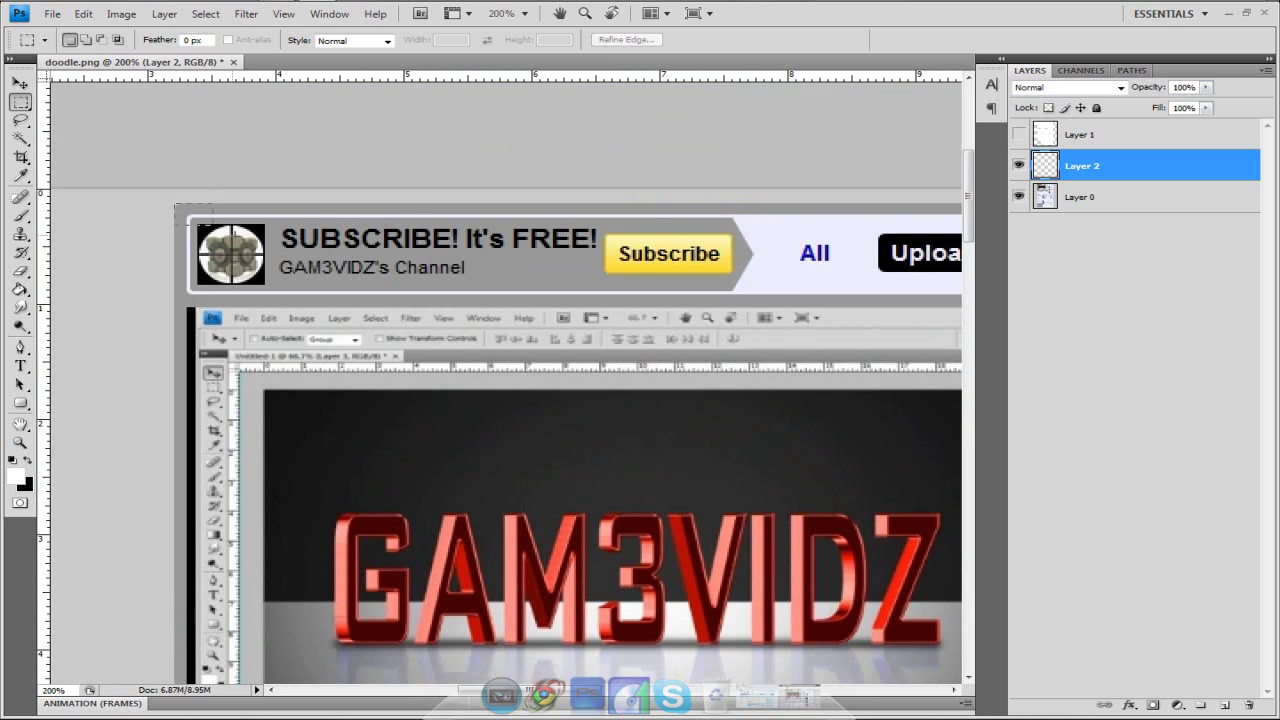
{"action": "scroll", "coordinate": [505, 450], "scroll_direction": "right", "scroll_amount": 5}
{"action": "scroll", "coordinate": [345, 401], "scroll_direction": "right", "scroll_amount": 7}
{"action": "scroll", "coordinate": [345, 401], "scroll_direction": "down", "scroll_amount": 4}
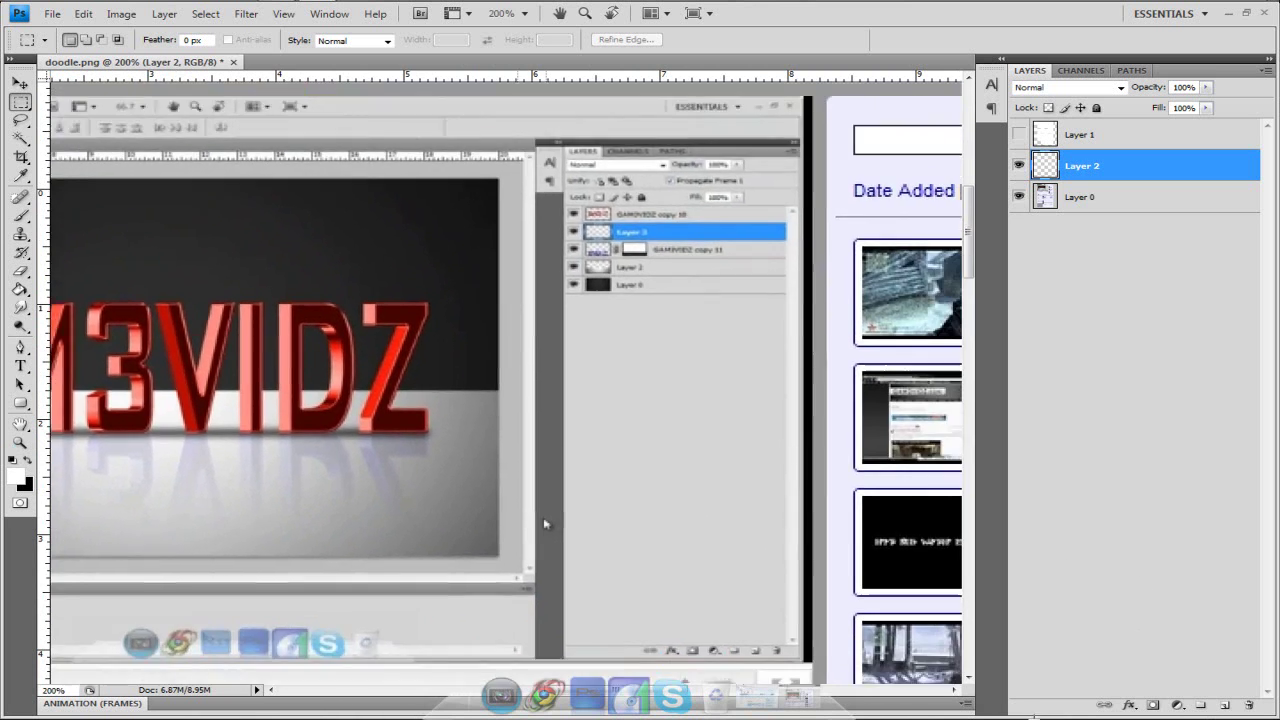
{"action": "scroll", "coordinate": [345, 401], "scroll_direction": "right", "scroll_amount": 8}
{"action": "scroll", "coordinate": [345, 401], "scroll_direction": "down", "scroll_amount": 5}
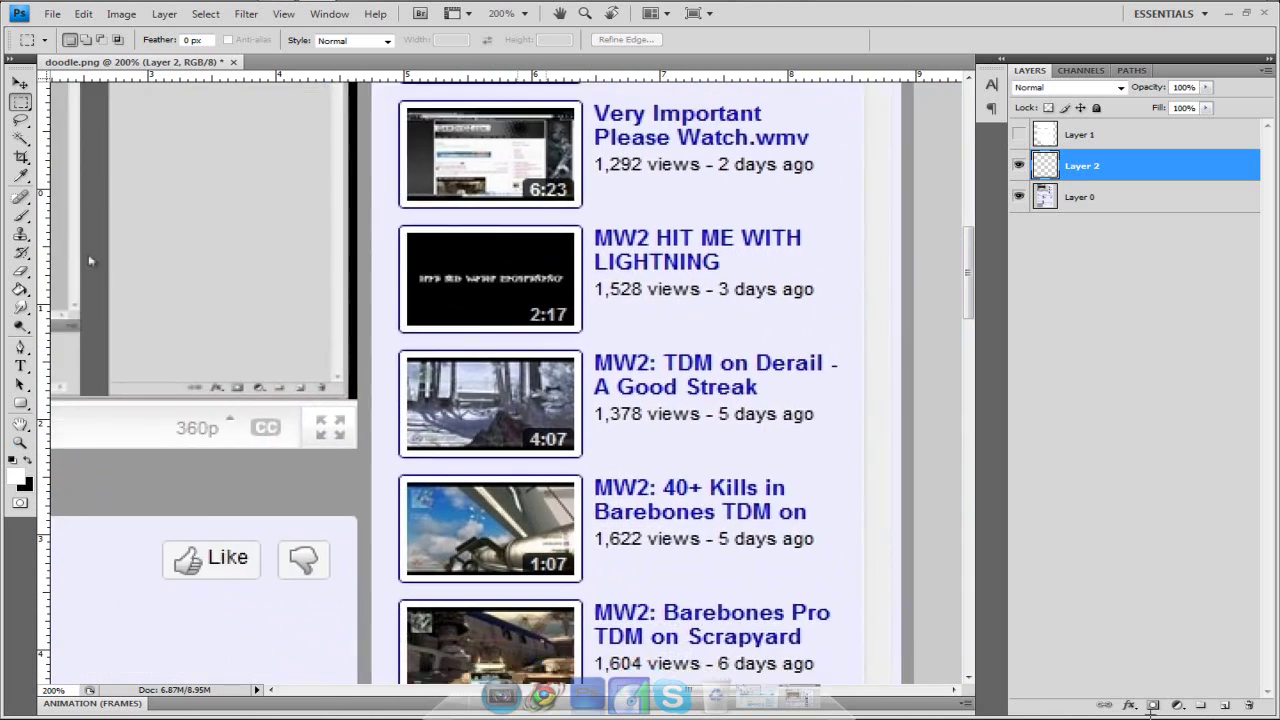
- Select the area over the video list and fill it white on Layer 2
{"action": "left_click_drag", "start_coordinate": [808, 712], "coordinate": [770, 607]}
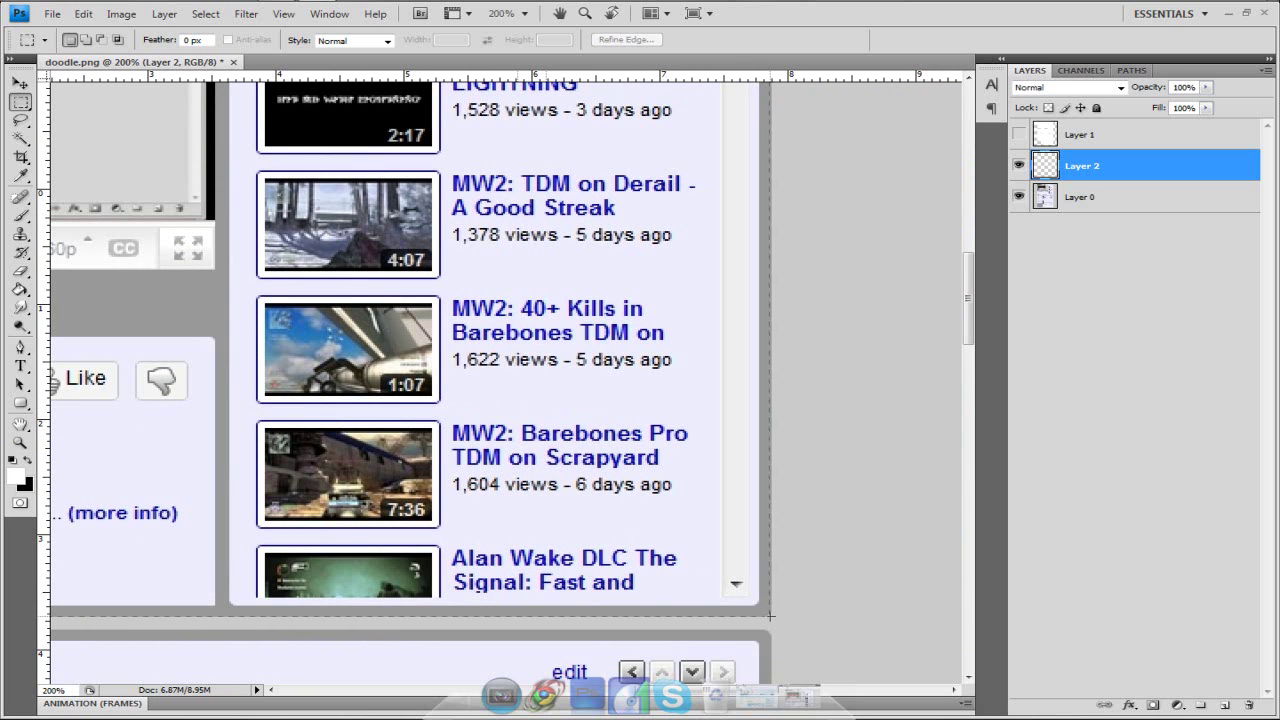
{"action": "left_click", "coordinate": [20, 289]}
{"action": "left_click", "coordinate": [217, 362]}
{"action": "left_click", "coordinate": [20, 101]}
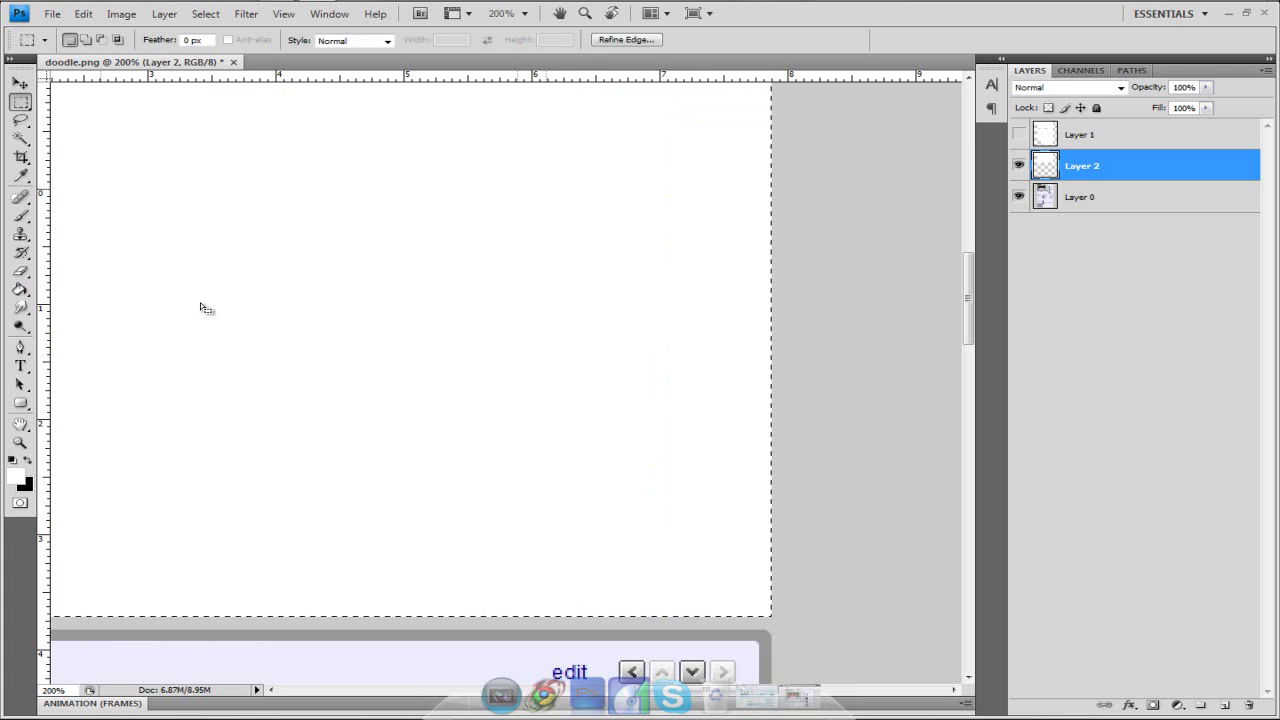
{"action": "scroll", "coordinate": [571, 409], "scroll_direction": "down", "scroll_amount": 3}
{"action": "scroll", "coordinate": [571, 417], "scroll_direction": "down", "scroll_amount": 3}
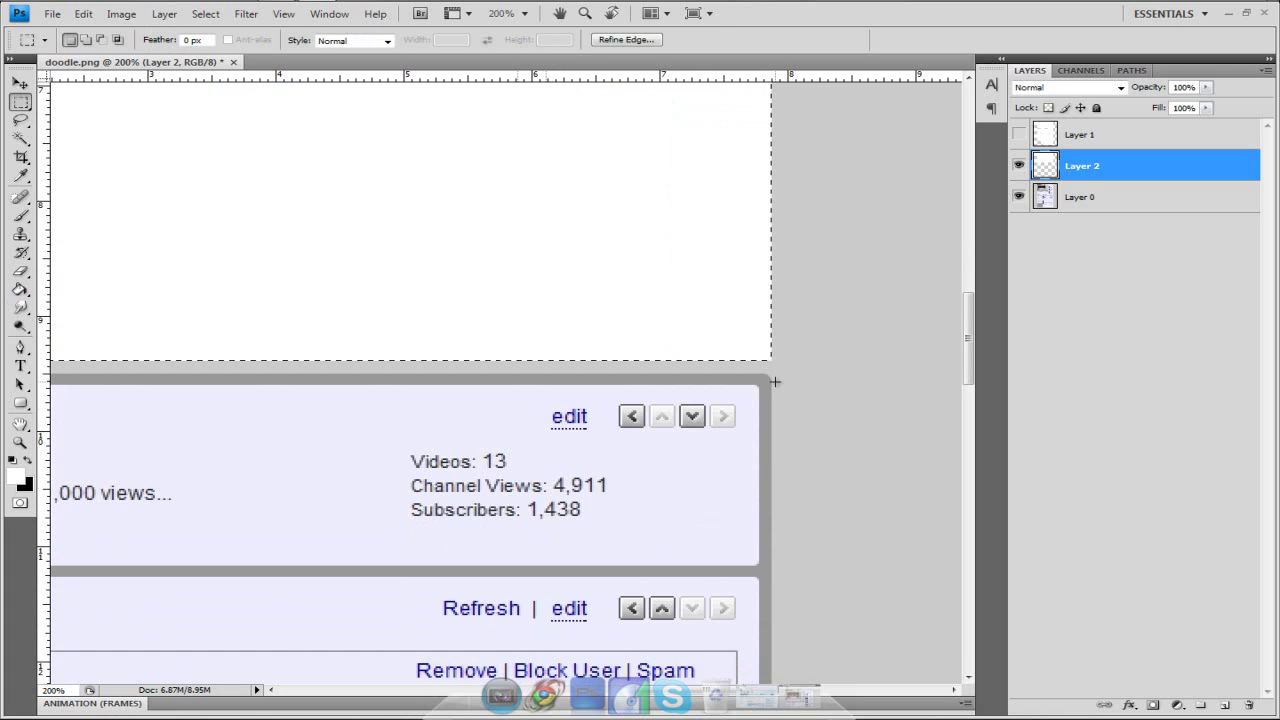
{"action": "left_click", "coordinate": [749, 417]}
- Select the remaining lower layout area and fill it white
{"action": "left_click", "coordinate": [769, 374]}
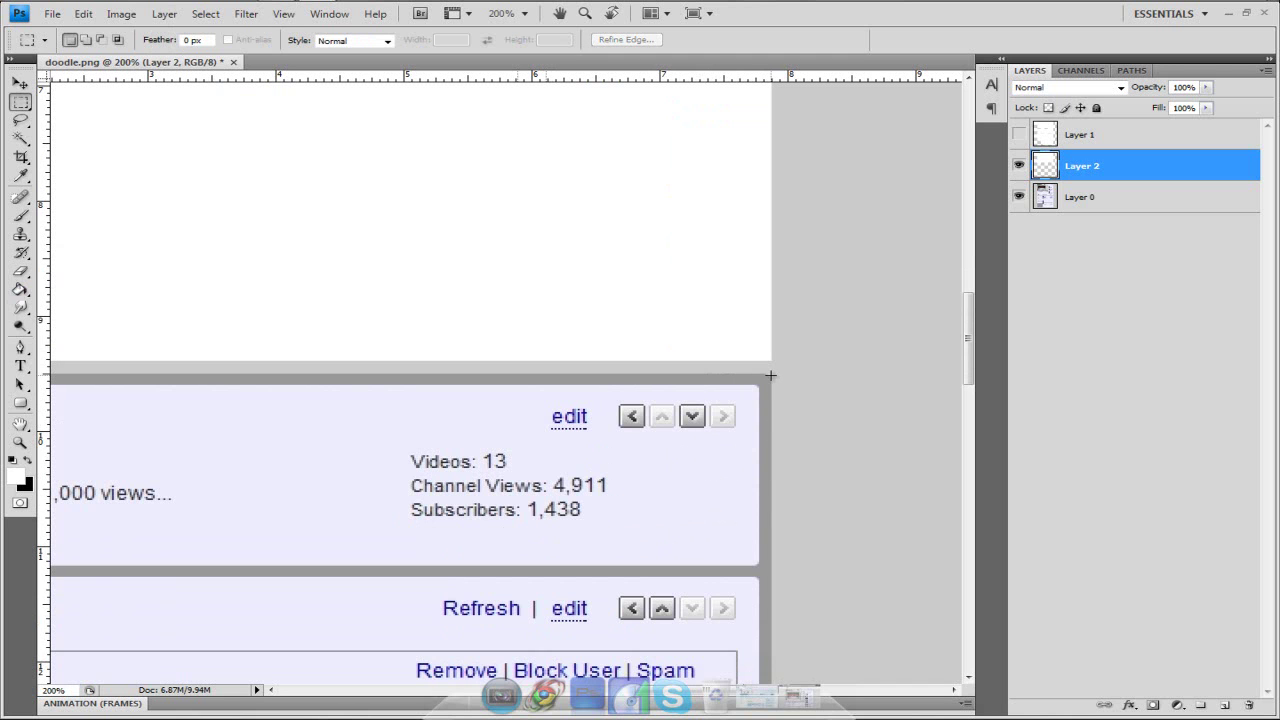
{"action": "left_click_drag", "start_coordinate": [548, 563], "coordinate": [180, 598]}
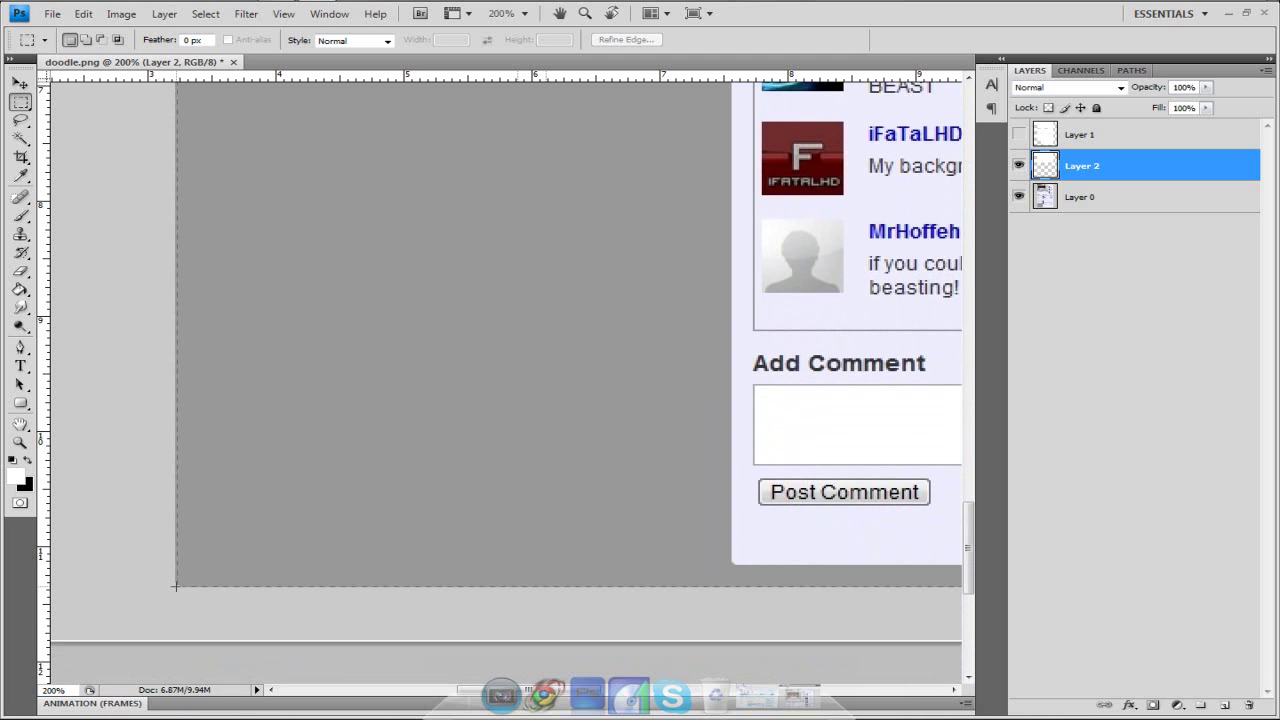
{"action": "left_click_drag", "start_coordinate": [175, 587], "coordinate": [175, 587]}
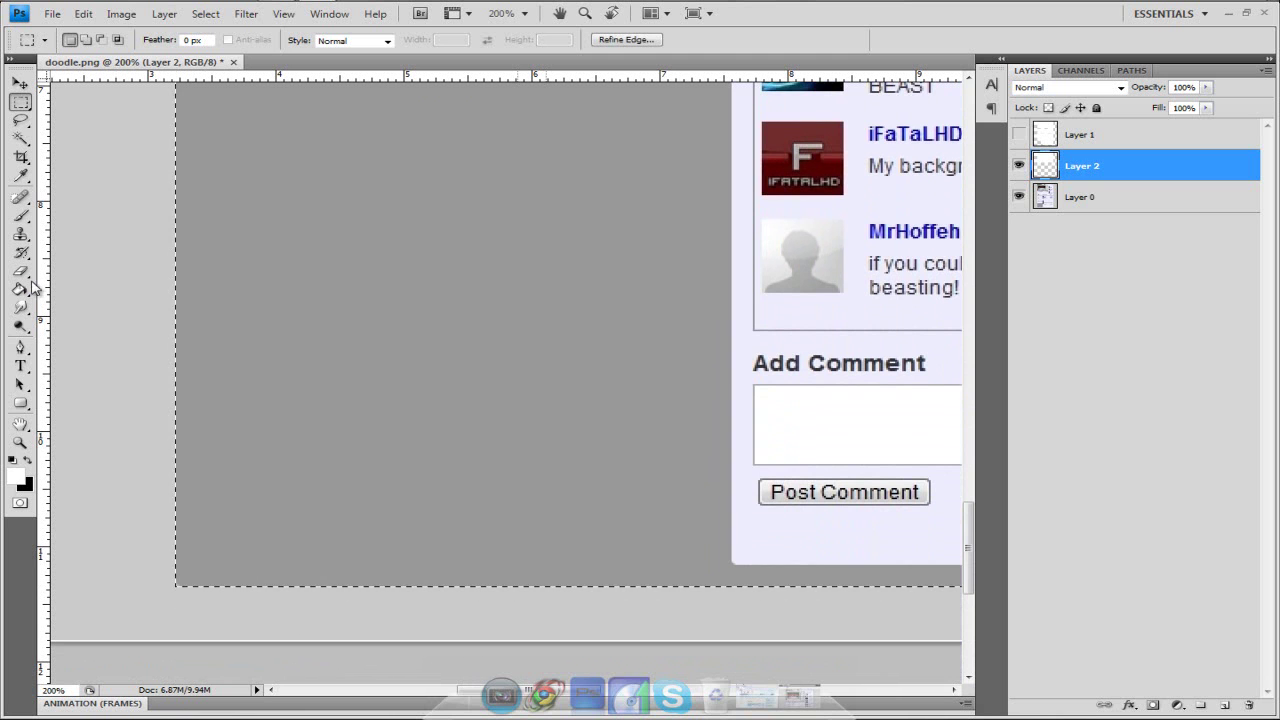
{"action": "left_click", "coordinate": [20, 289]}
{"action": "left_click", "coordinate": [262, 305]}
- Fit the page on screen, deselect, and make Layer 0 active
{"action": "left_click", "coordinate": [20, 441]}
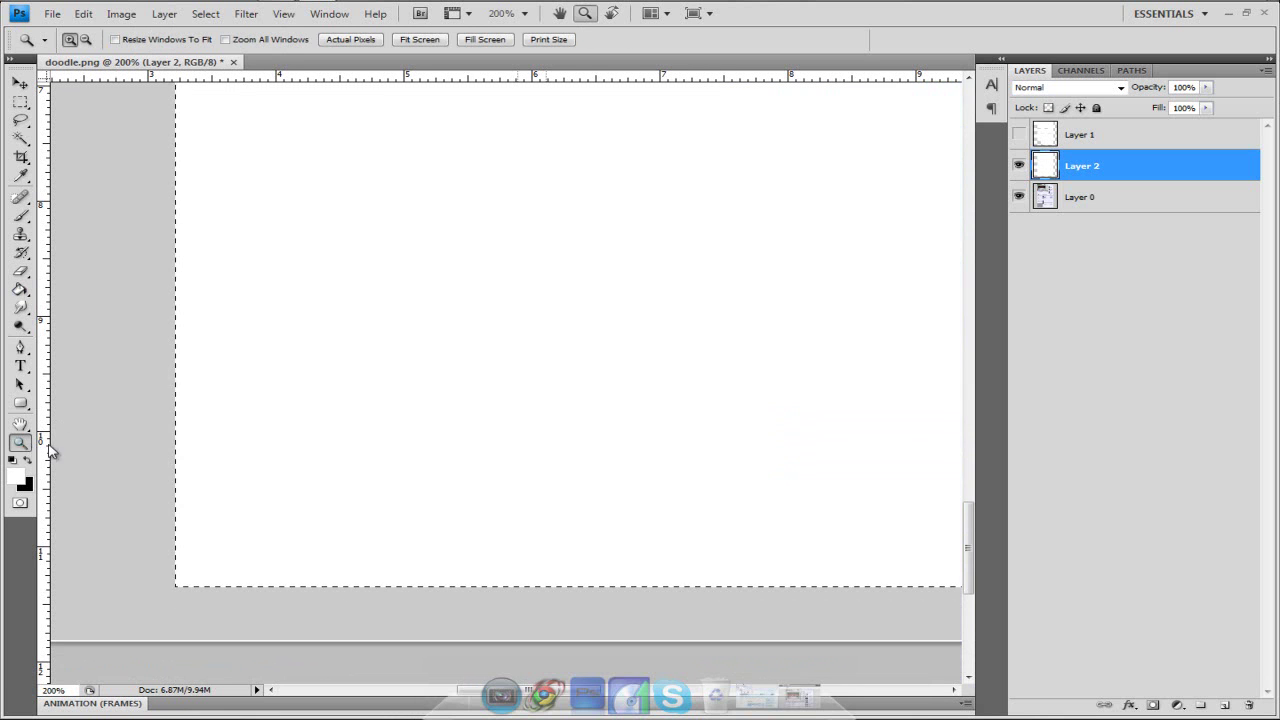
{"action": "right_click", "coordinate": [300, 437]}
{"action": "left_click", "coordinate": [313, 449]}
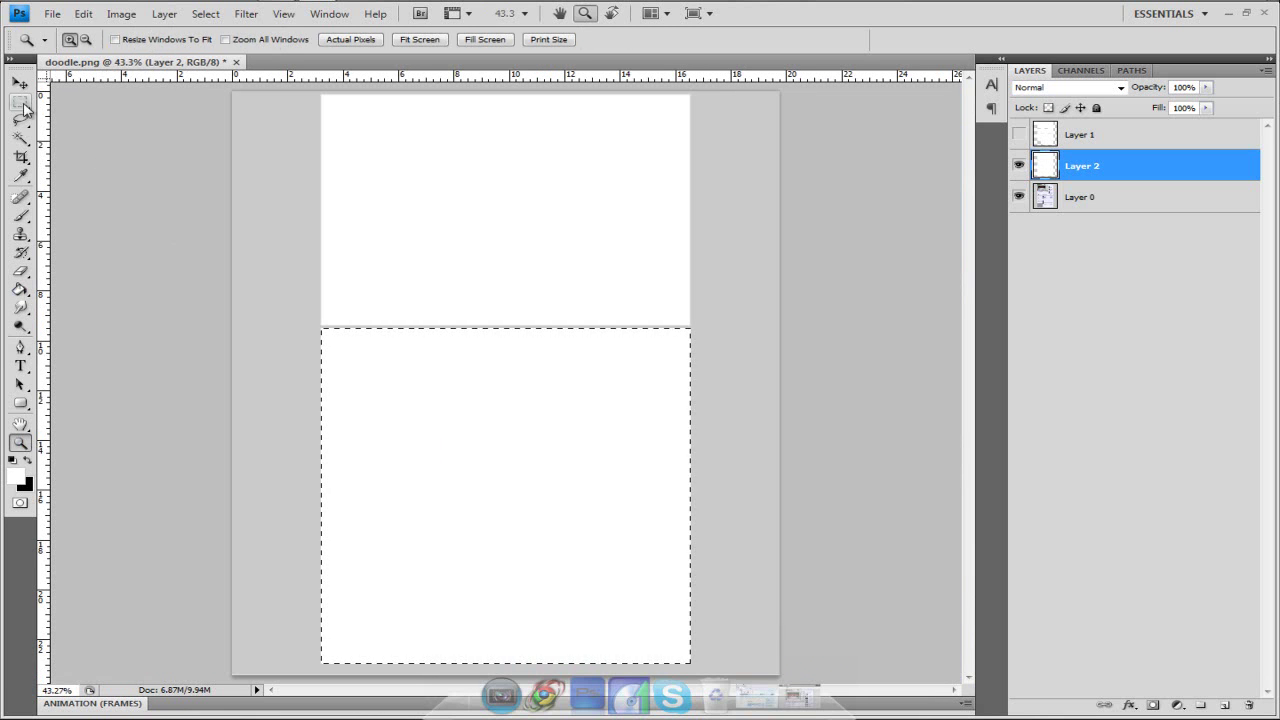
{"action": "key", "text": "m"}
{"action": "key", "text": "ctrl+d"}
{"action": "left_click", "coordinate": [1127, 199]}
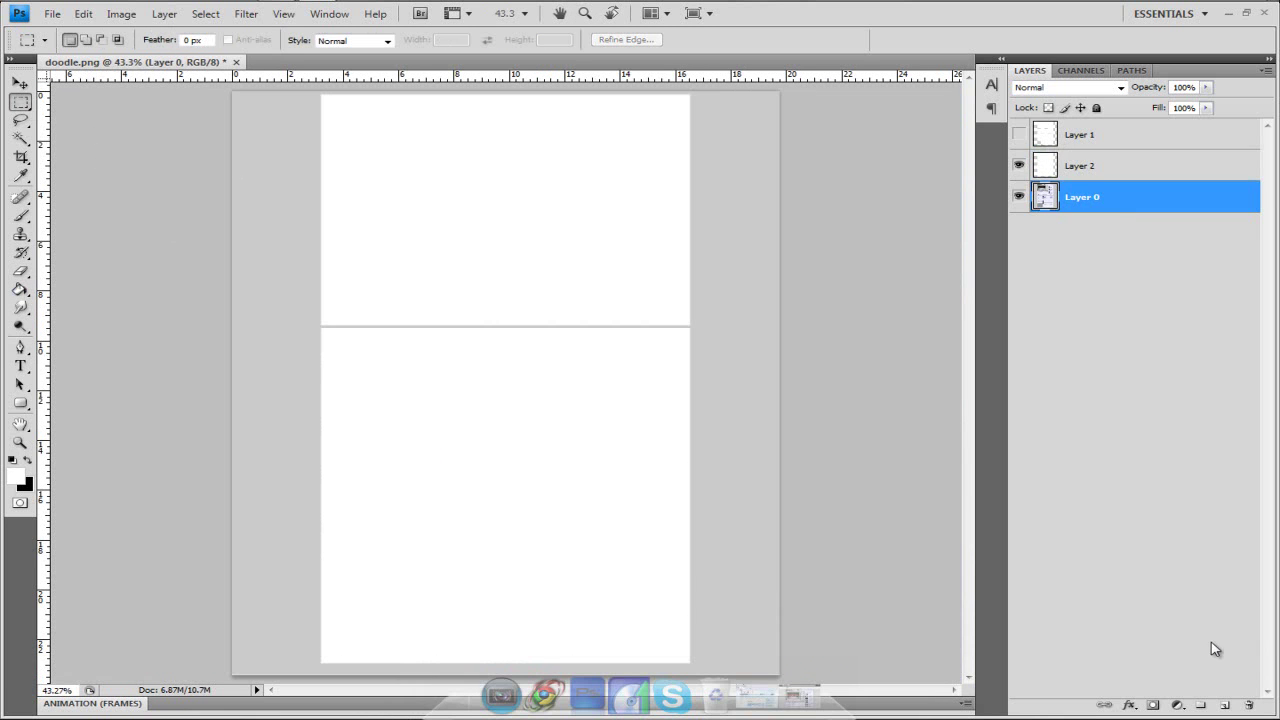
- Add Layer 3 above Layer 0 and fill it black
{"action": "left_click", "coordinate": [1227, 705]}
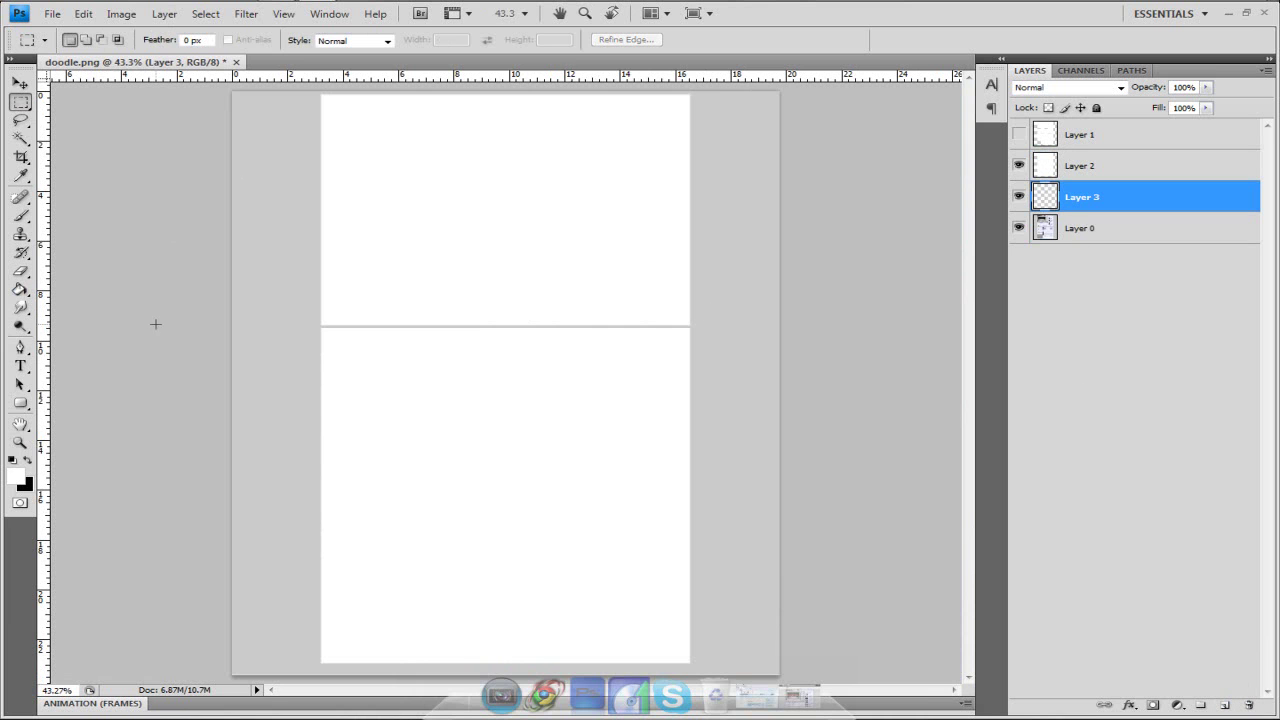
{"action": "left_click", "coordinate": [29, 461]}
{"action": "left_click", "coordinate": [19, 290]}
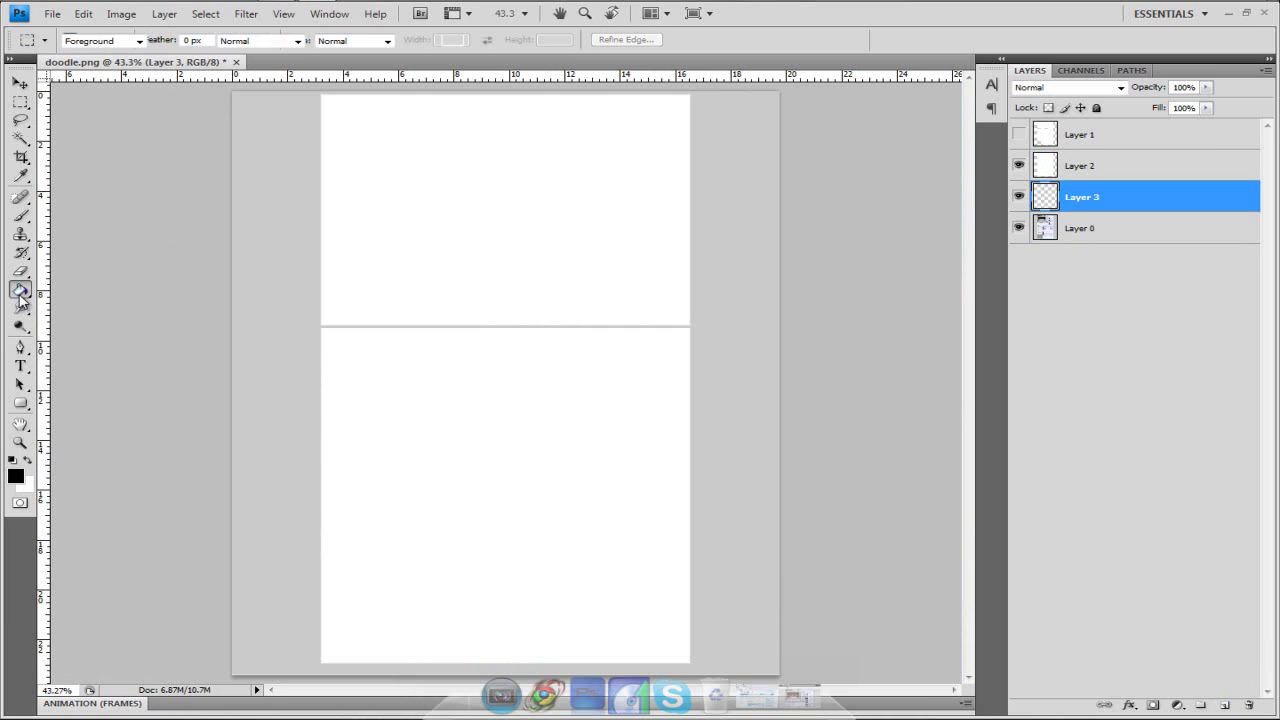
{"action": "left_click", "coordinate": [480, 316]}
{"action": "left_click", "coordinate": [29, 461]}
- Paint a soft #333333 glow on the black layer with a 2500 px soft brush
{"action": "left_click", "coordinate": [16, 477]}
{"action": "double_click", "coordinate": [1133, 472]}
{"action": "type", "text": "333333"}
{"action": "left_click", "coordinate": [1196, 238]}
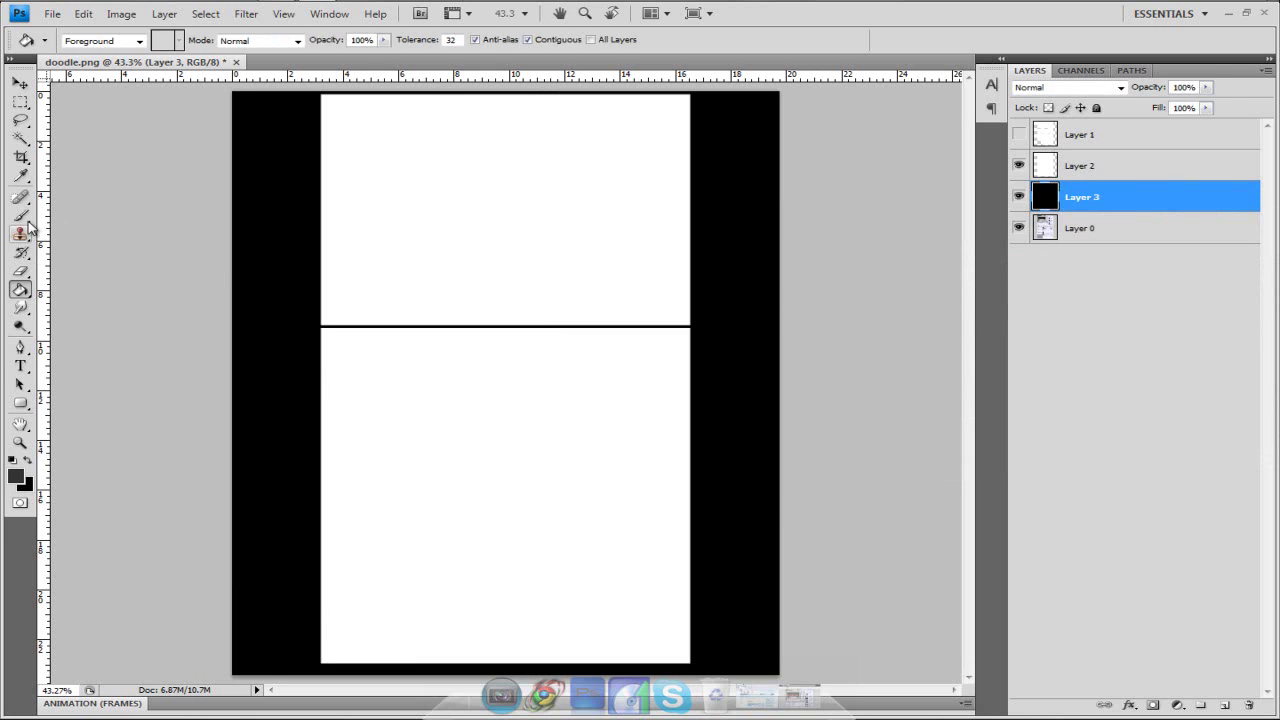
{"action": "left_click", "coordinate": [21, 216]}
{"action": "left_click", "coordinate": [121, 41]}
{"action": "left_click", "coordinate": [180, 225]}
{"action": "left_click_drag", "start_coordinate": [163, 84], "coordinate": [291, 98]}
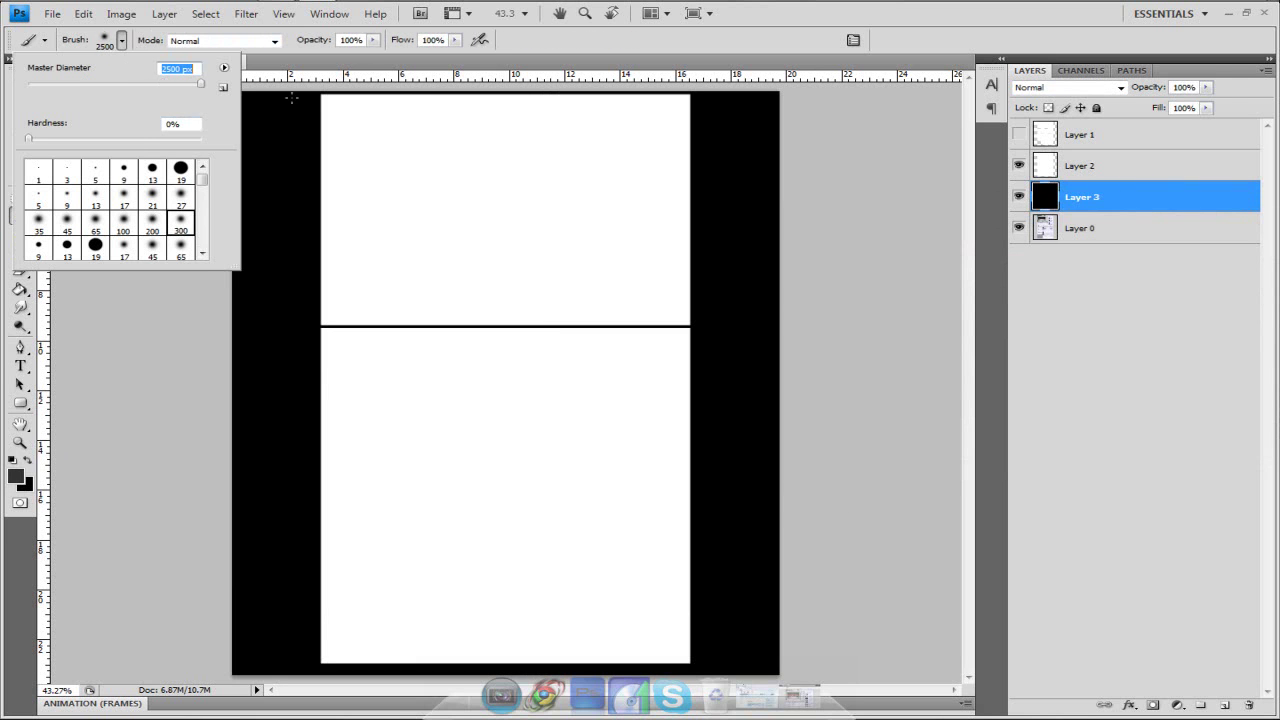
{"action": "left_click", "coordinate": [500, 325]}
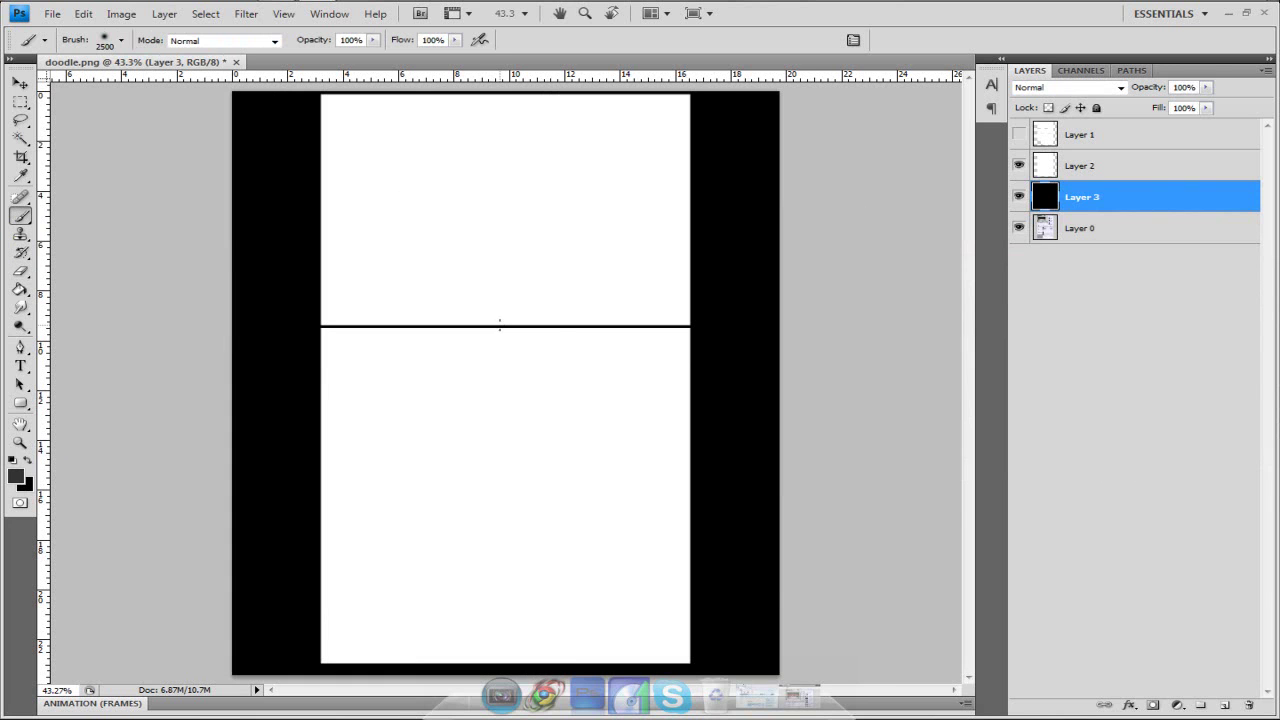
{"action": "left_click", "coordinate": [500, 325]}
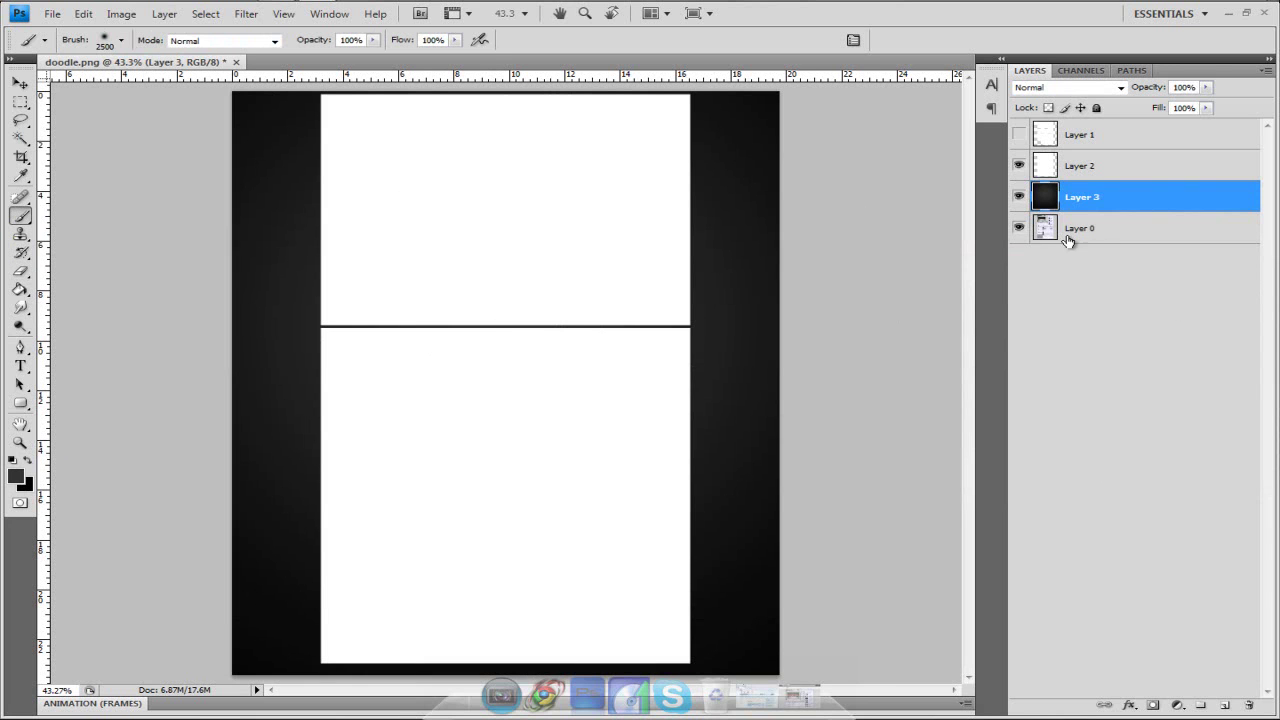
- Duplicate Layer 3, clip the copy onto Layer 2, and add a Drop Shadow to Layer 2
{"action": "right_click", "coordinate": [1128, 192]}
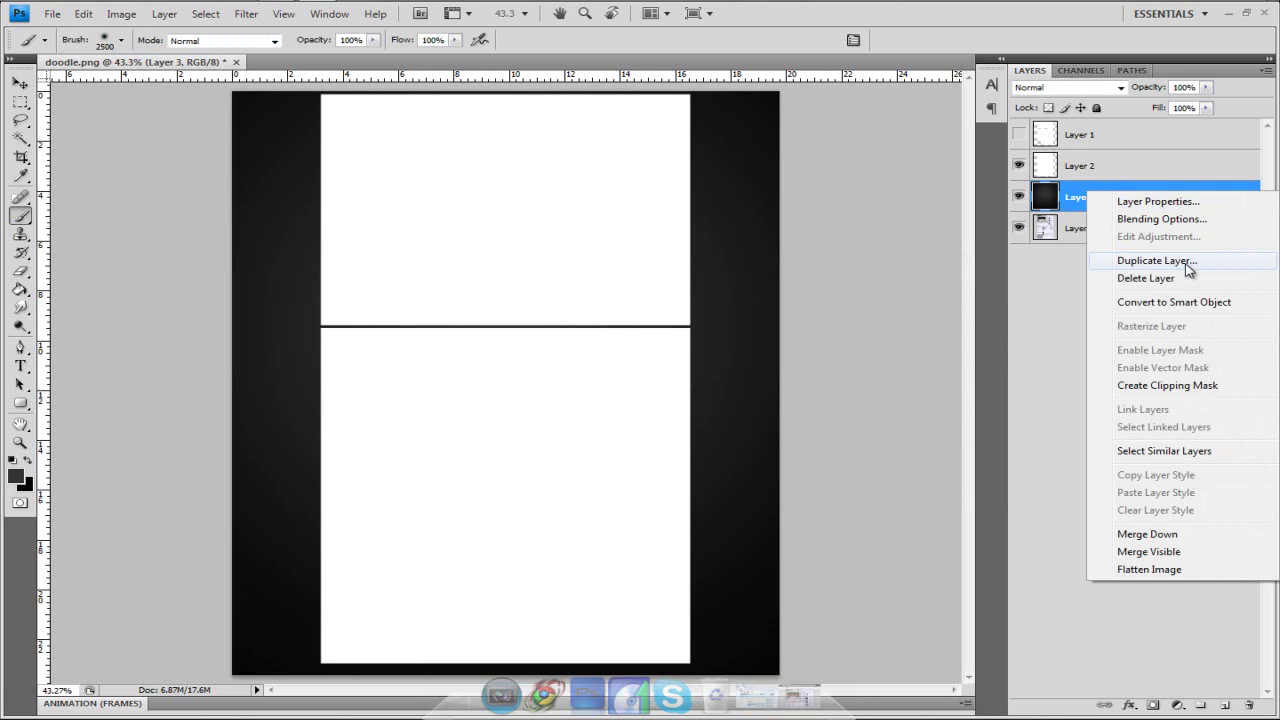
{"action": "left_click", "coordinate": [1160, 261]}
{"action": "left_click", "coordinate": [806, 216]}
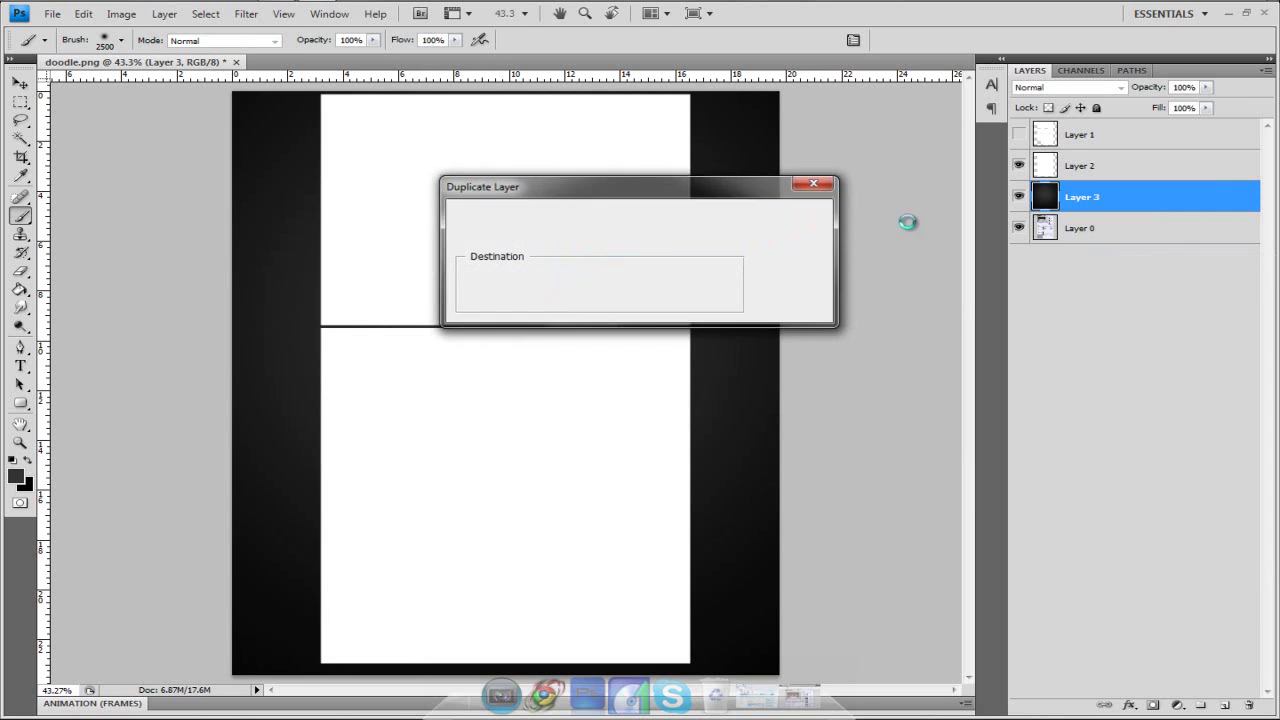
{"action": "left_click_drag", "start_coordinate": [1124, 162], "coordinate": [1128, 166]}
{"action": "right_click", "coordinate": [1128, 168]}
{"action": "left_click", "coordinate": [1143, 380]}
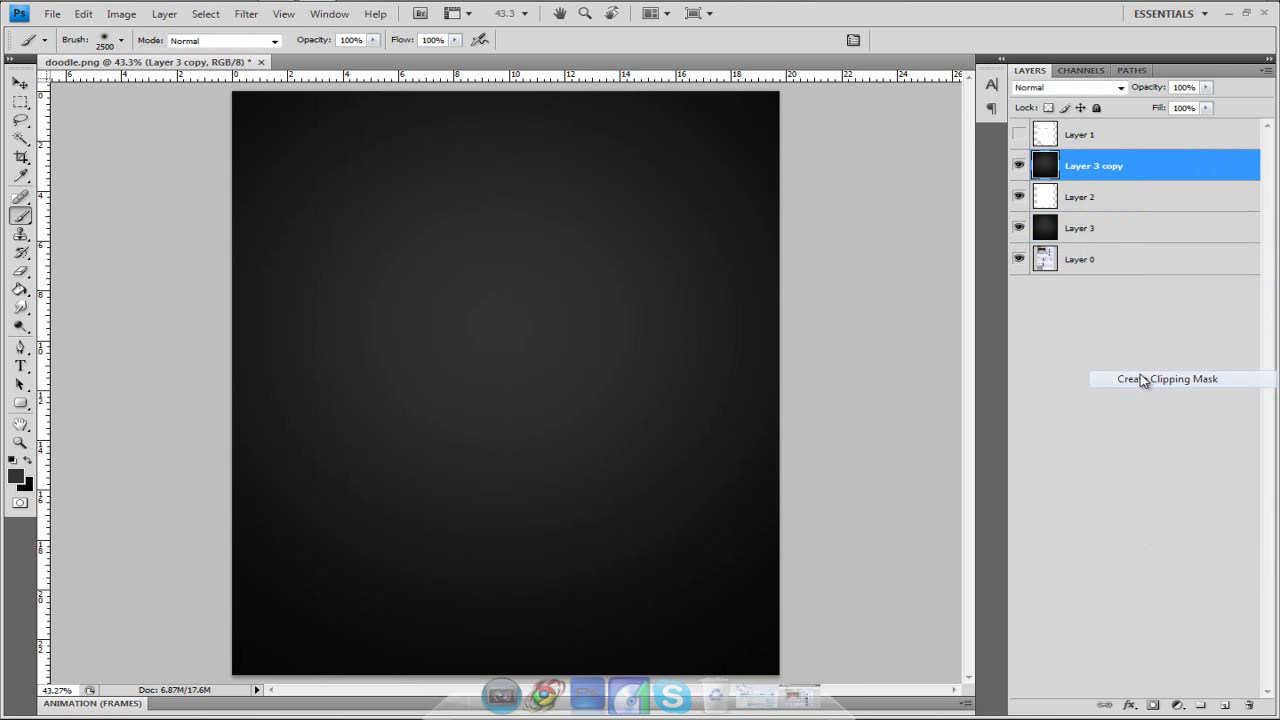
{"action": "double_click", "coordinate": [1152, 202]}
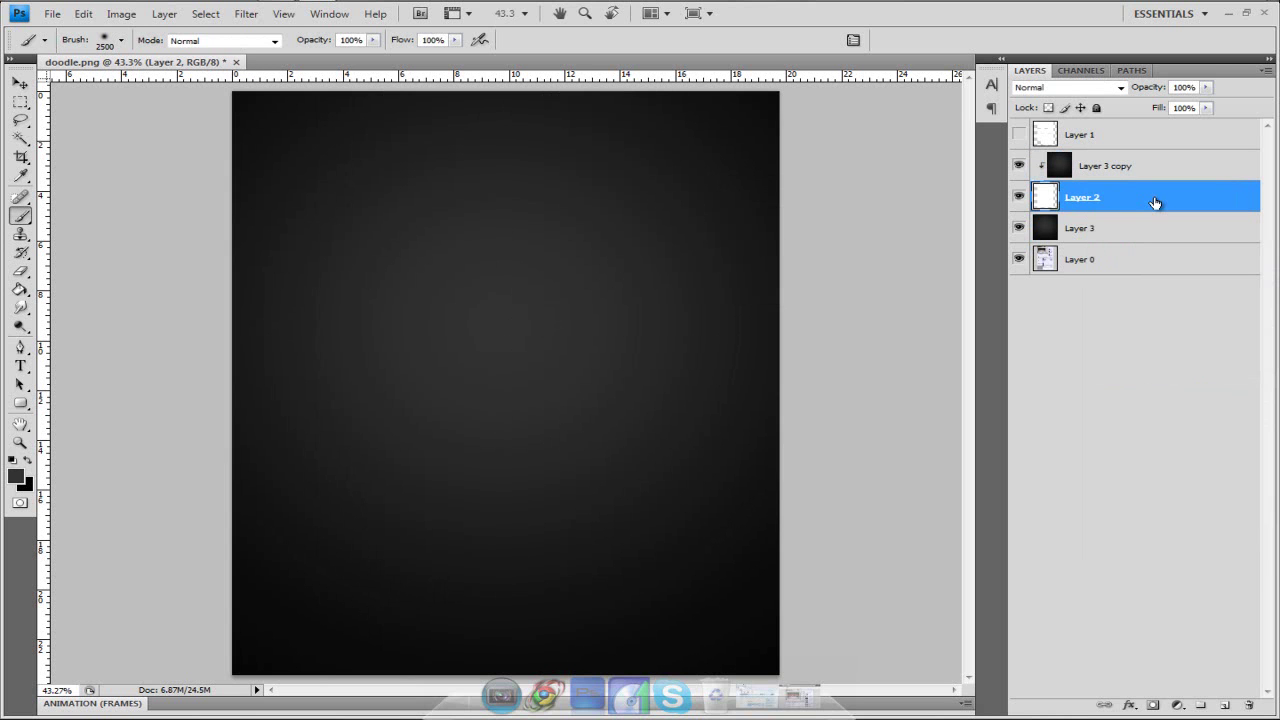
{"action": "left_click", "coordinate": [797, 458]}
- Give Layer 2 a Bevel and Emboss with a new gloss contour, depth 99, size 0
{"action": "left_click", "coordinate": [762, 529]}
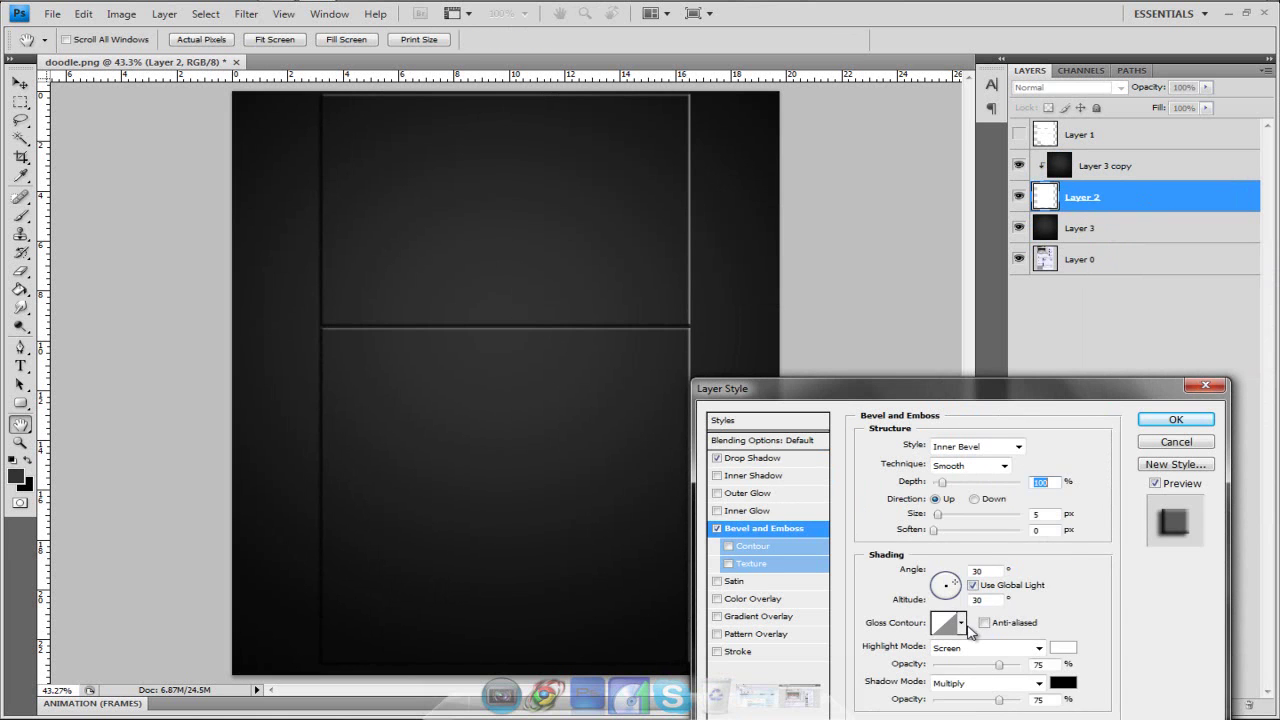
{"action": "left_click", "coordinate": [962, 624]}
{"action": "left_click", "coordinate": [917, 536]}
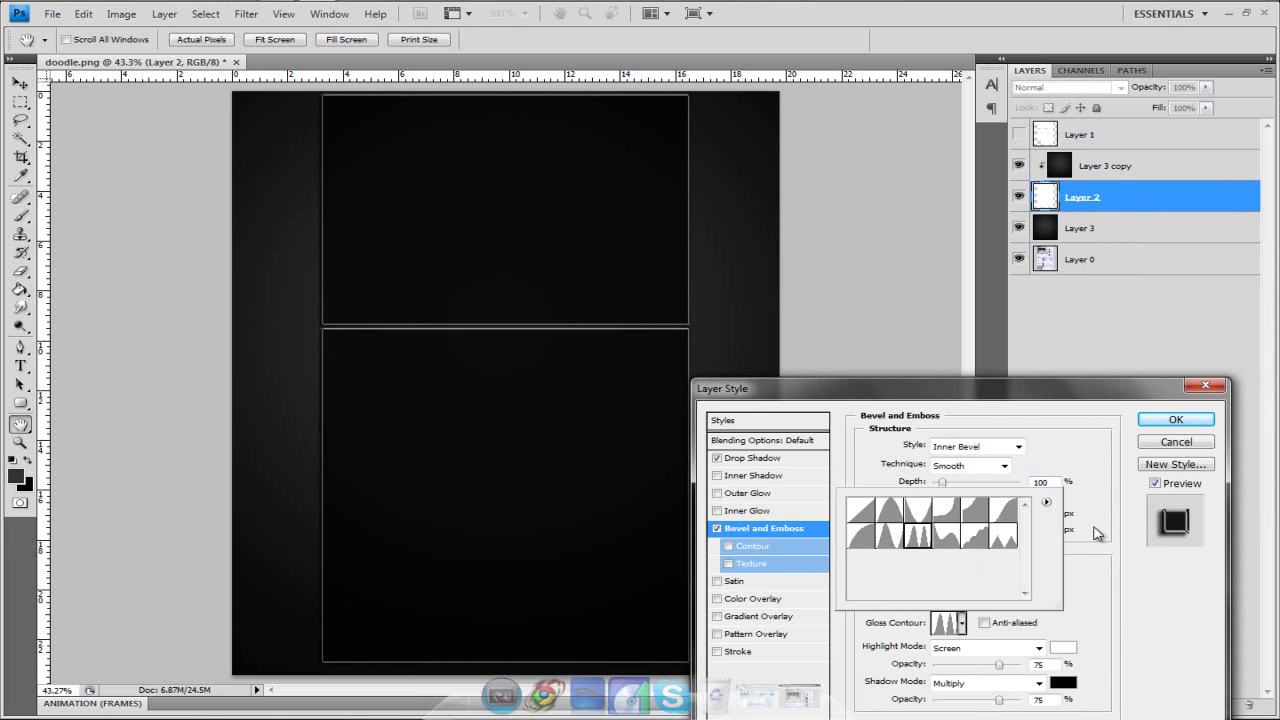
{"action": "left_click", "coordinate": [1100, 531]}
{"action": "key", "text": "Down"}
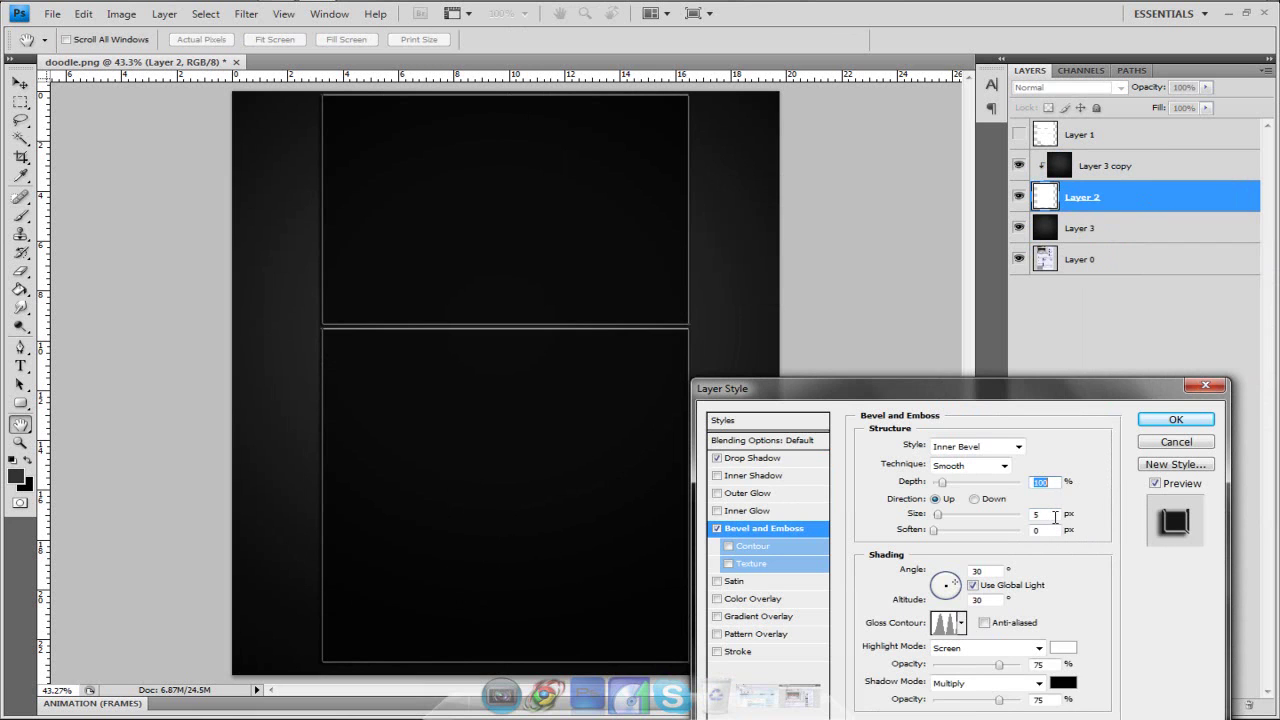
{"action": "key", "text": "shift+Down"}
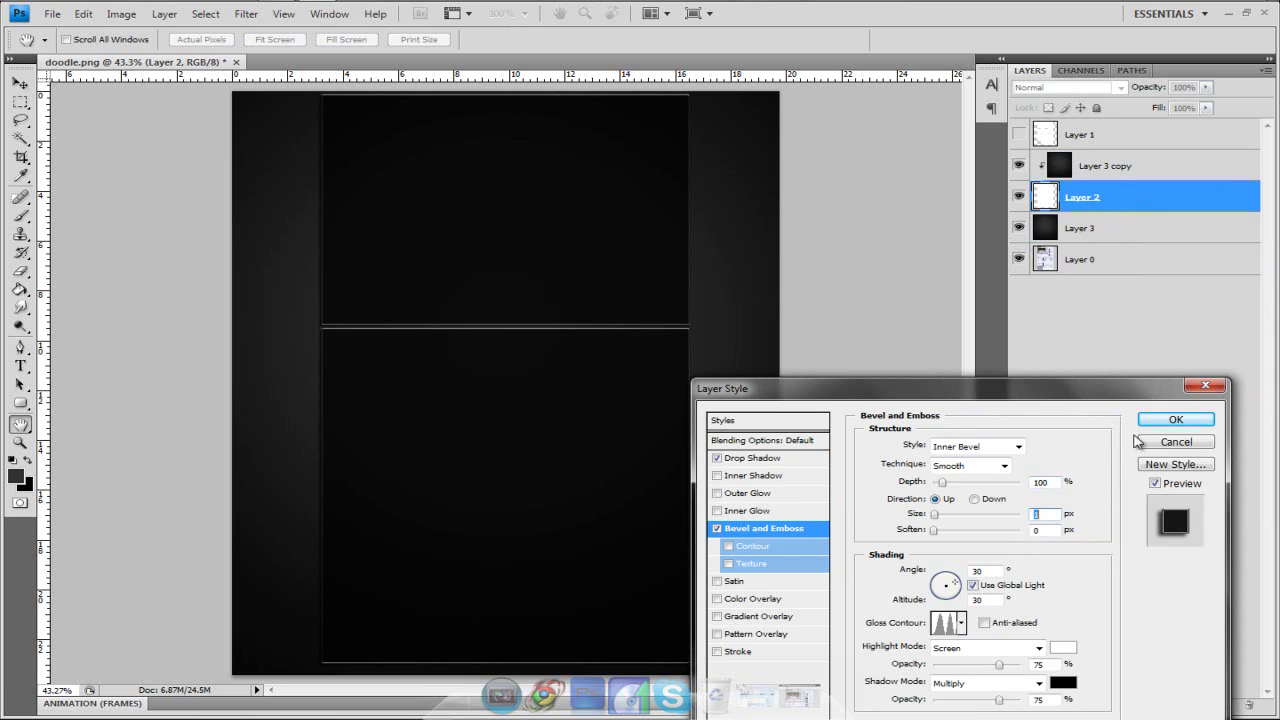
{"action": "left_click", "coordinate": [1158, 421]}
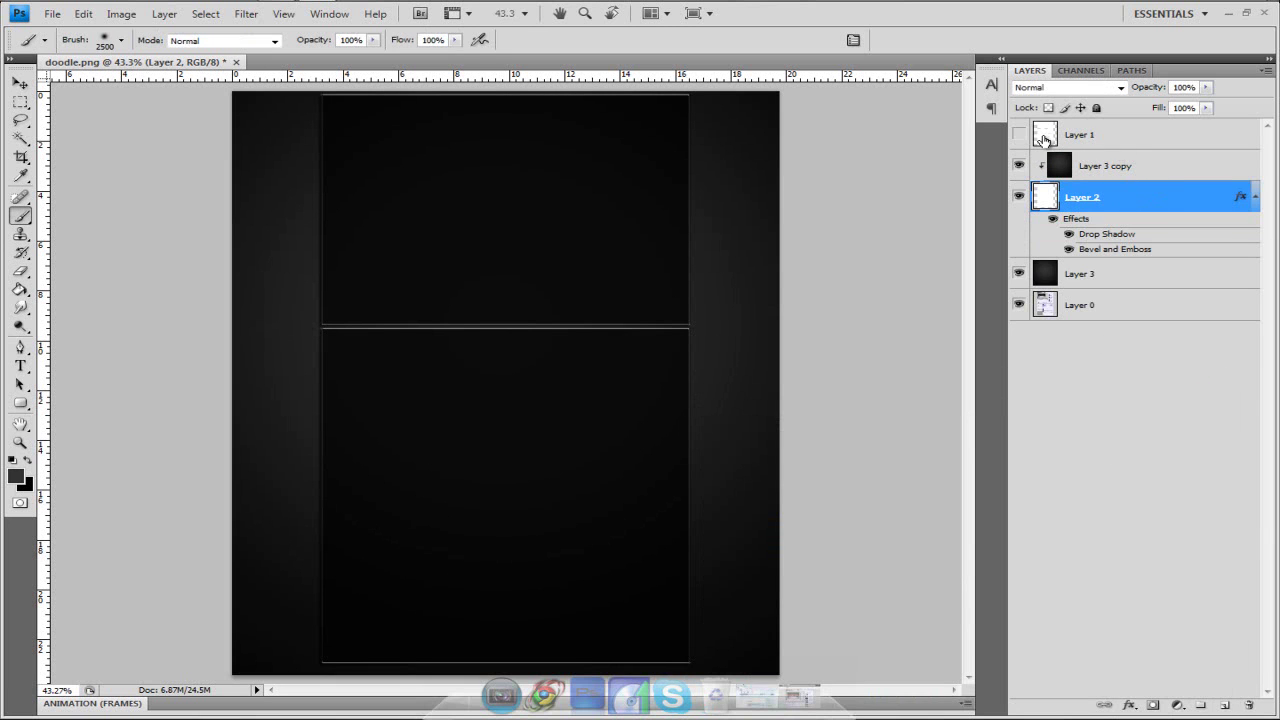
- Show Layer 1 and give it a Drop Shadow and a slightly smaller gloss-contour Bevel and Emboss
{"action": "key", "text": "ctrl+comma"}
{"action": "double_click", "coordinate": [1128, 147]}
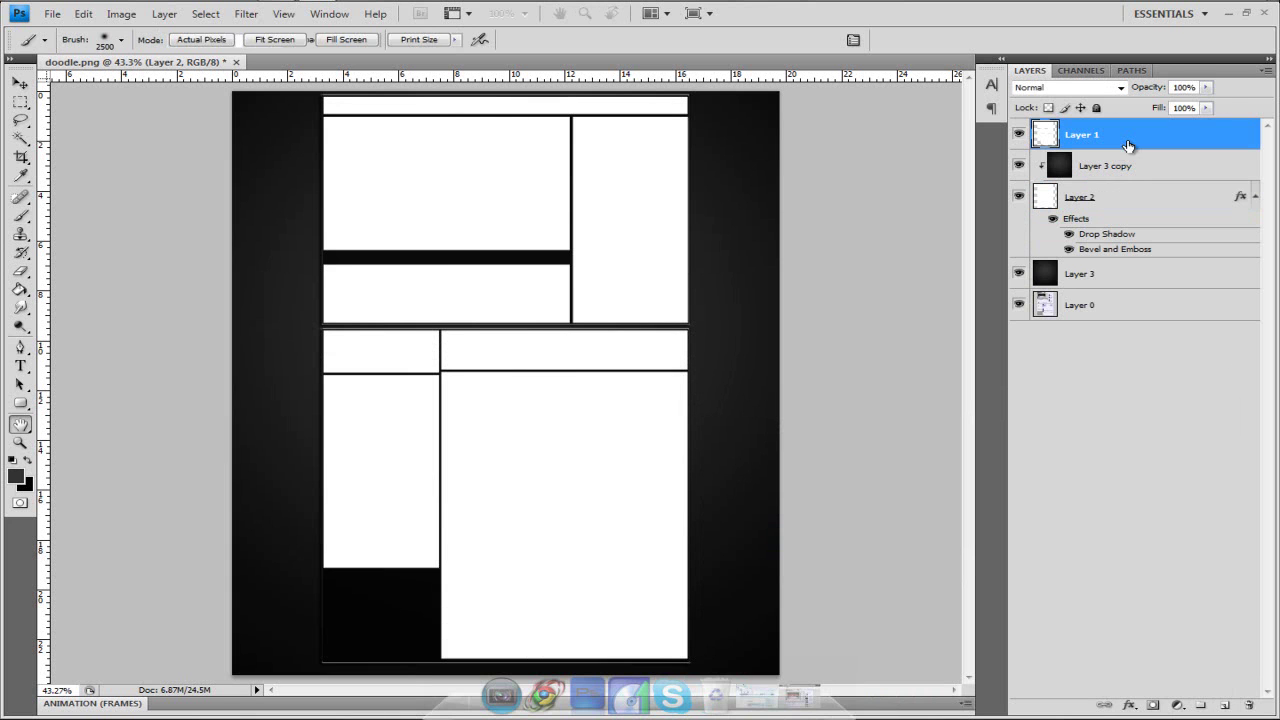
{"action": "left_click", "coordinate": [782, 531]}
{"action": "left_click", "coordinate": [716, 458]}
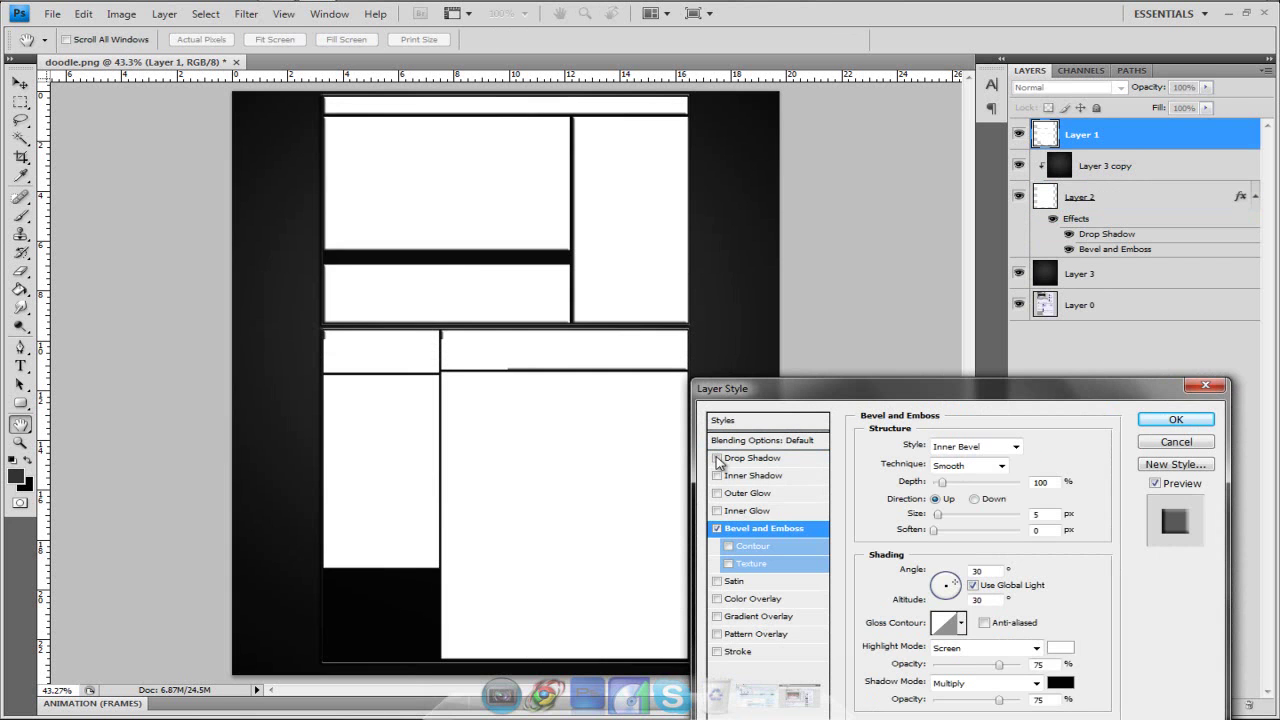
{"action": "left_click", "coordinate": [961, 623]}
{"action": "left_click", "coordinate": [923, 537]}
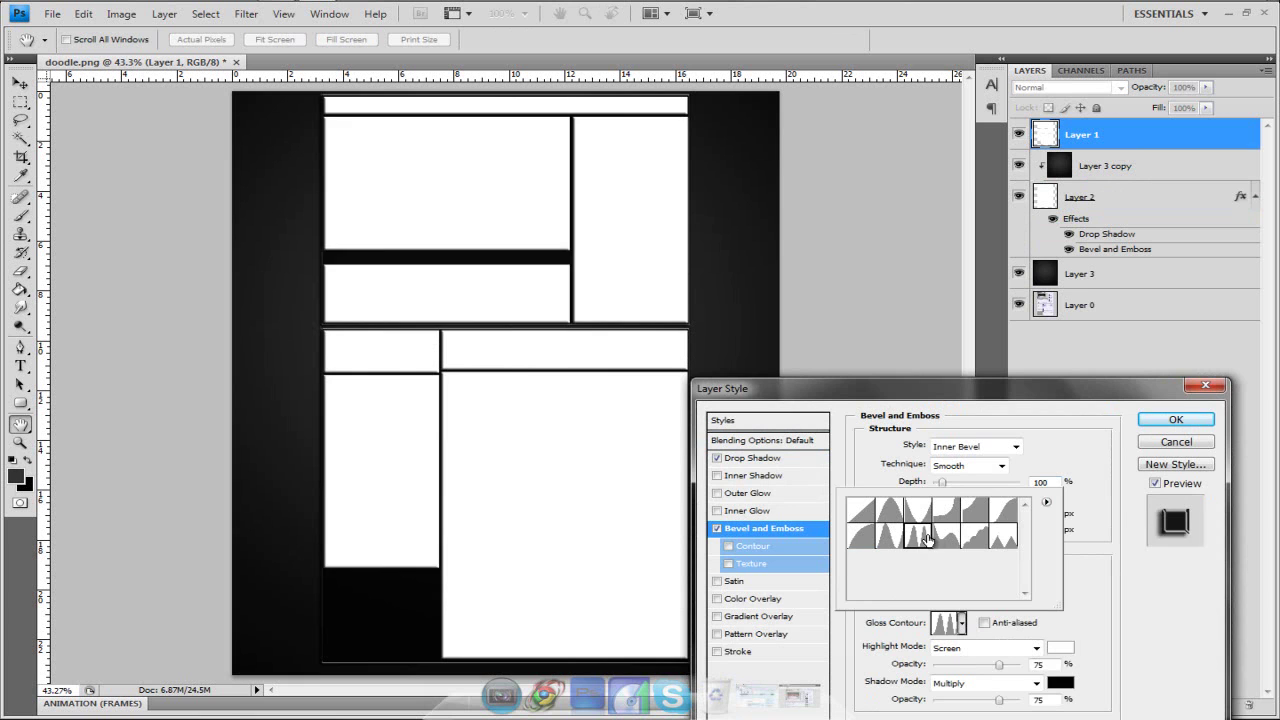
{"action": "left_click", "coordinate": [1083, 530]}
{"action": "key", "text": "Down"}
{"action": "key", "text": "Down"}
{"action": "key", "text": "Down"}
{"action": "key", "text": "Down"}
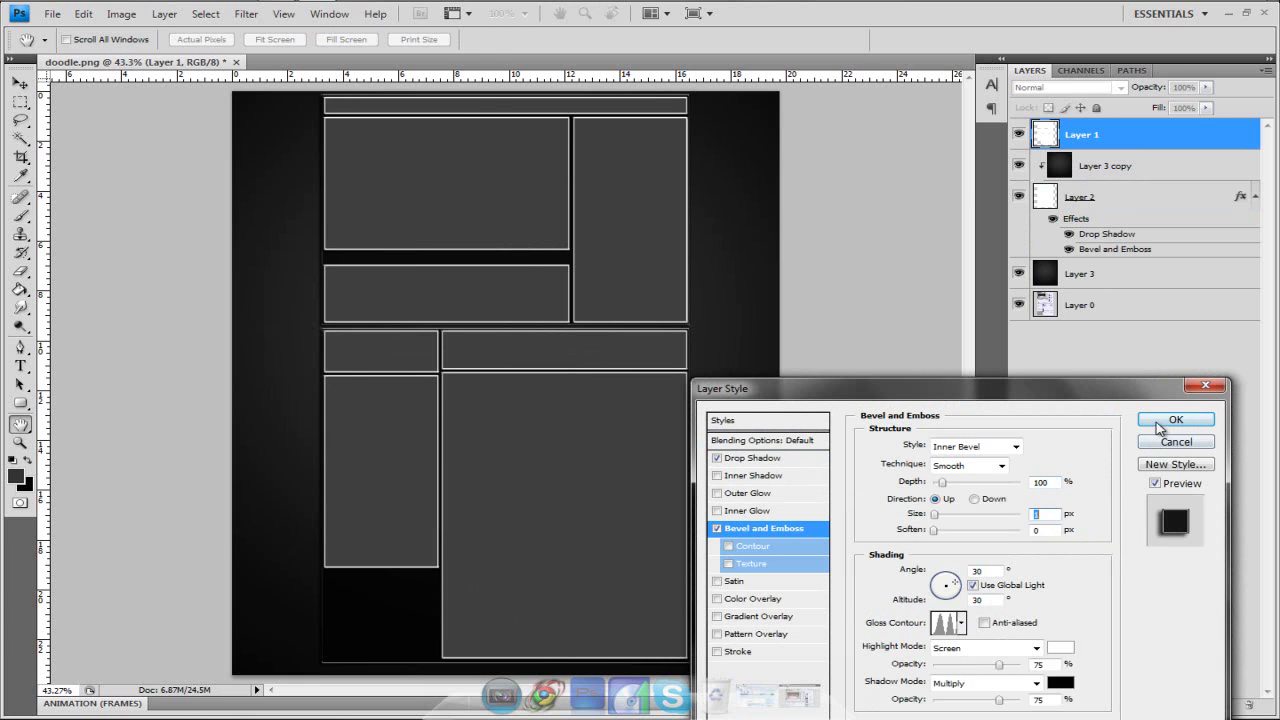
{"action": "left_click", "coordinate": [1176, 419]}
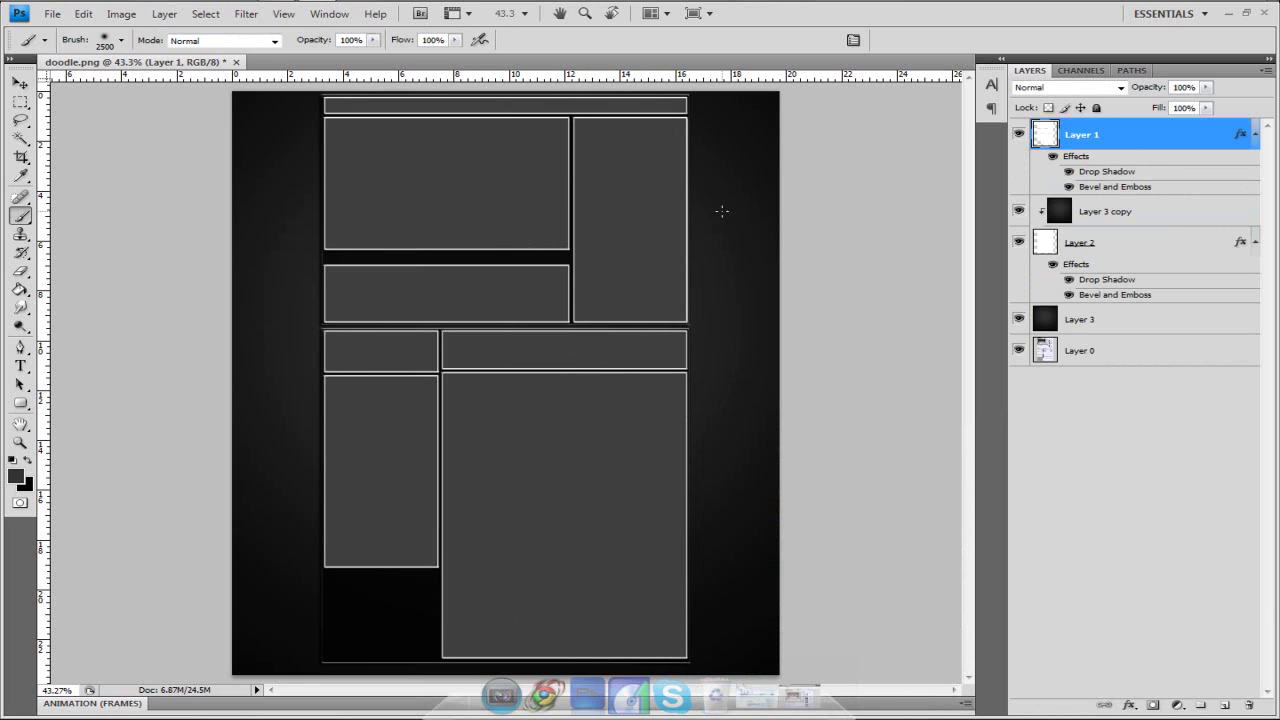
- Duplicate Layer 3 copy as Layer 3 copy 2, move it to the top, and clip it to the panels
{"action": "right_click", "coordinate": [1128, 215]}
{"action": "left_click", "coordinate": [1128, 283]}
{"action": "left_click", "coordinate": [818, 215]}
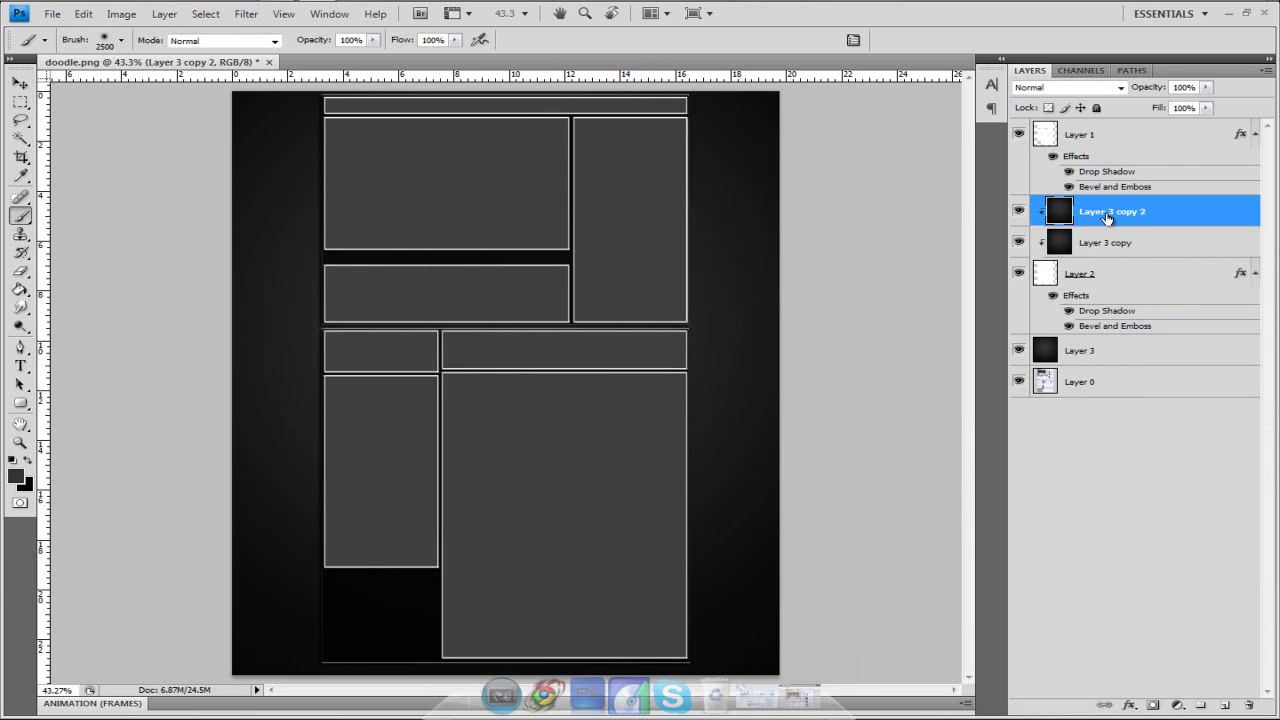
{"action": "left_click_drag", "start_coordinate": [1104, 134], "coordinate": [1106, 133]}
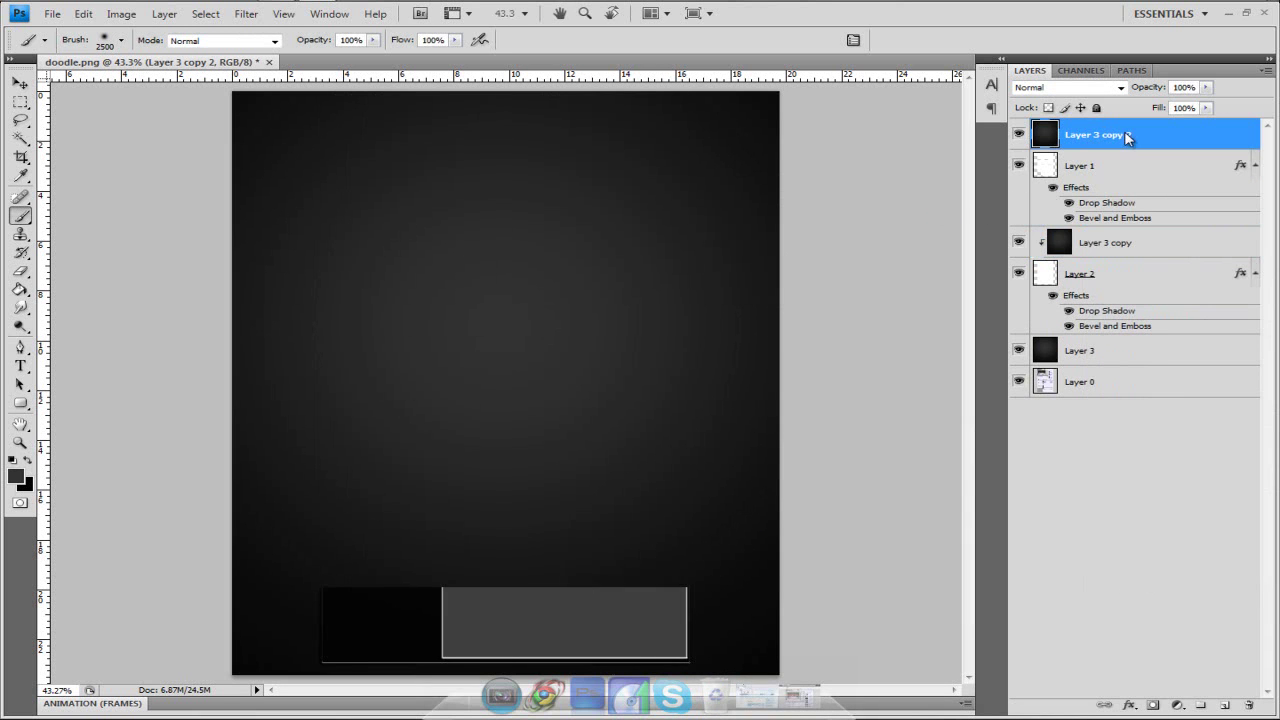
{"action": "right_click", "coordinate": [1132, 158]}
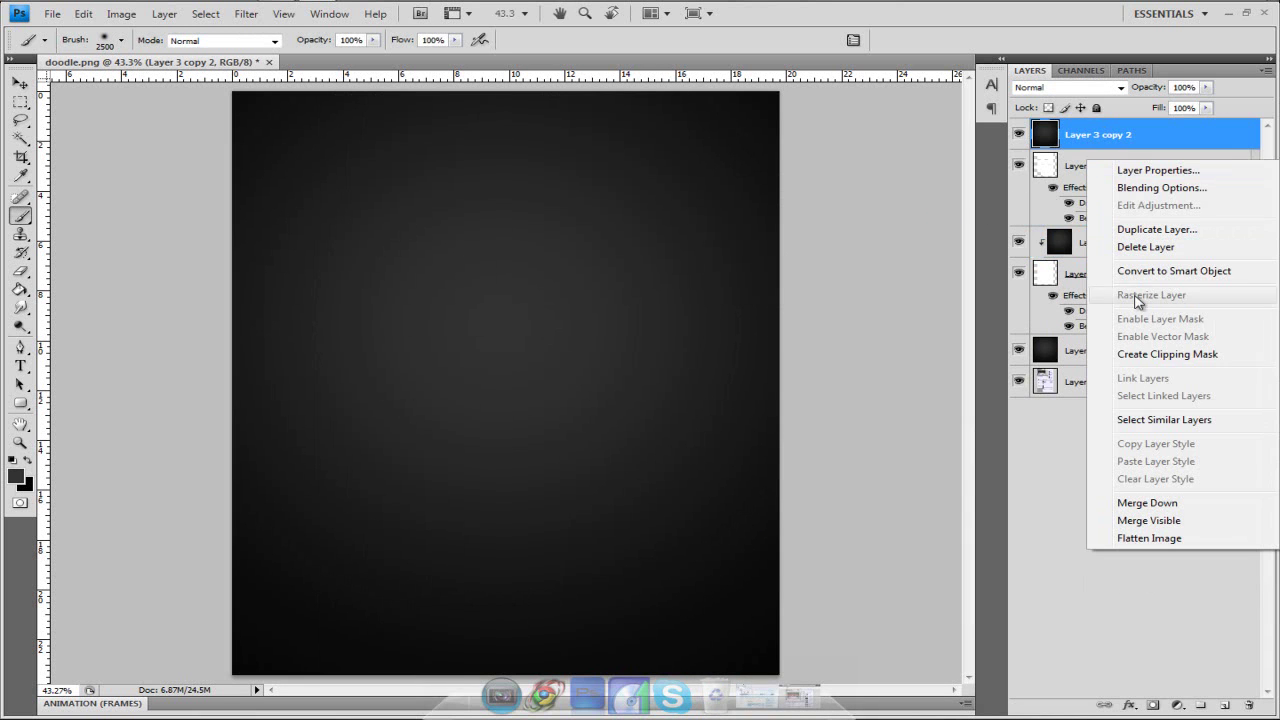
{"action": "left_click", "coordinate": [1163, 356]}
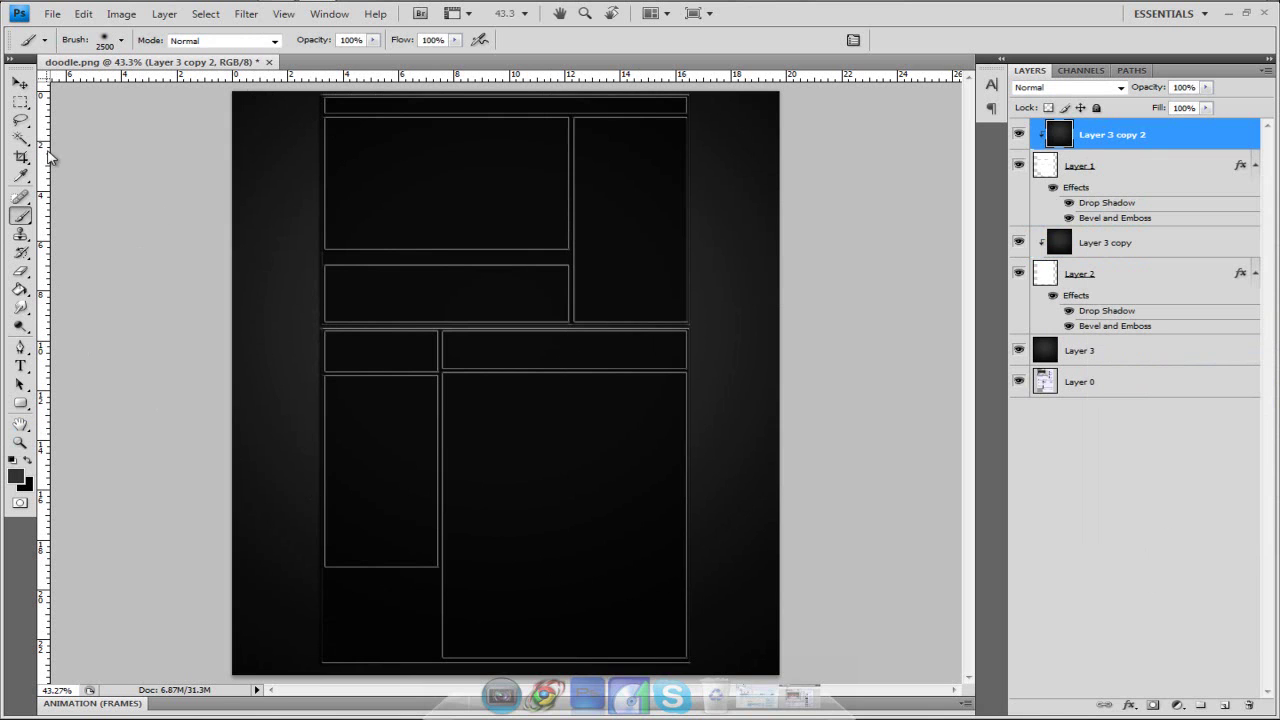
- Discard a trial vertical guide, place a horizontal guide over the lower panels, then move Layer 0 to the top
{"action": "left_click", "coordinate": [20, 102]}
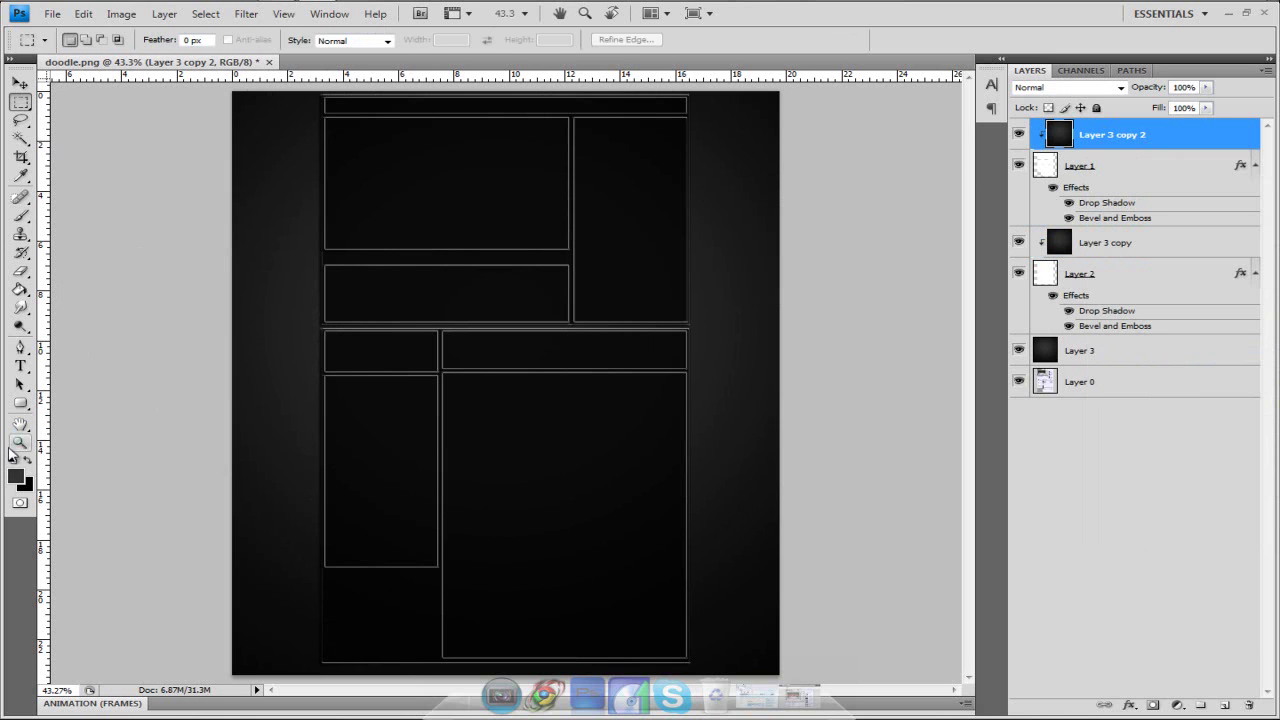
{"action": "left_click", "coordinate": [20, 443]}
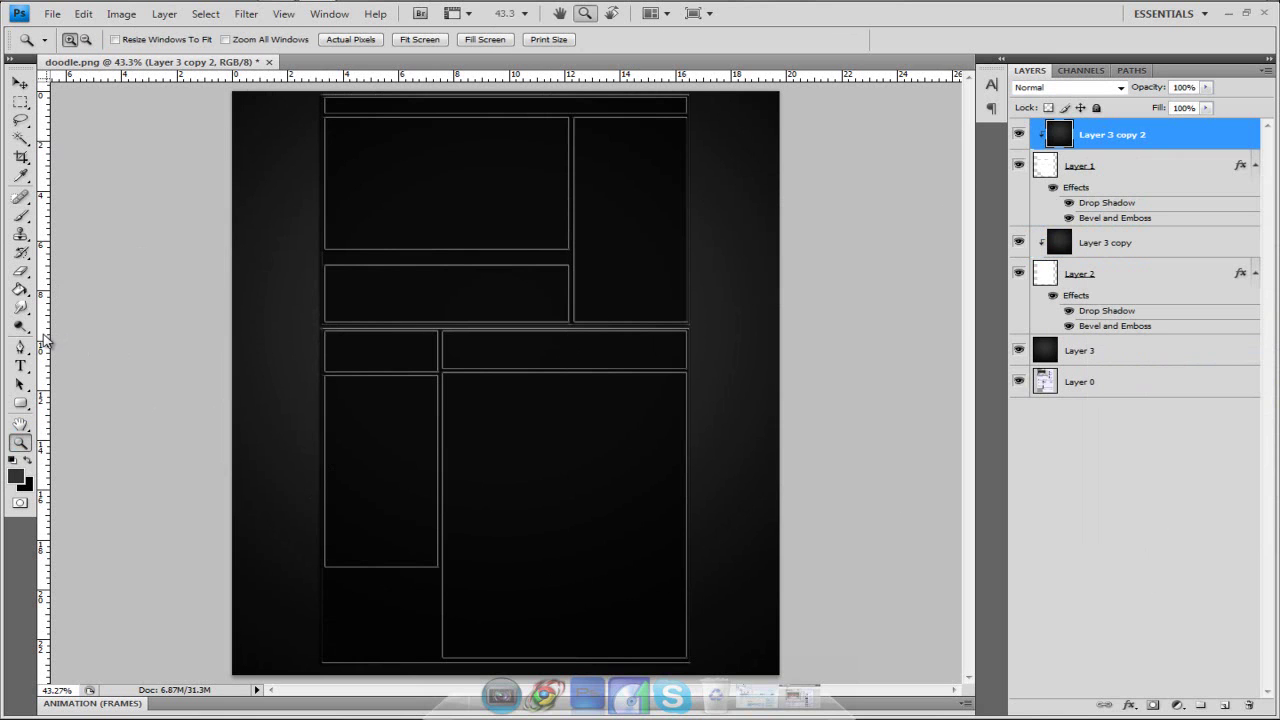
{"action": "left_click_drag", "start_coordinate": [110, 334], "coordinate": [330, 334]}
{"action": "left_click", "coordinate": [20, 82]}
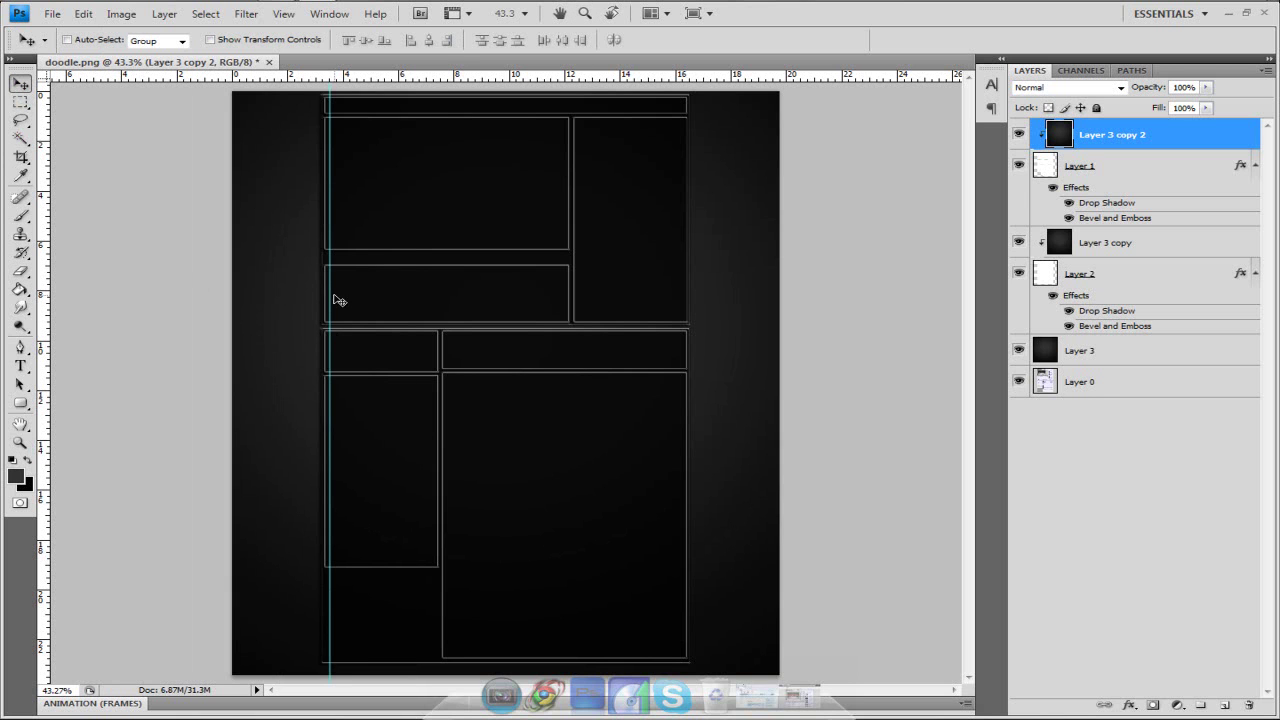
{"action": "left_click_drag", "start_coordinate": [327, 296], "coordinate": [42, 296]}
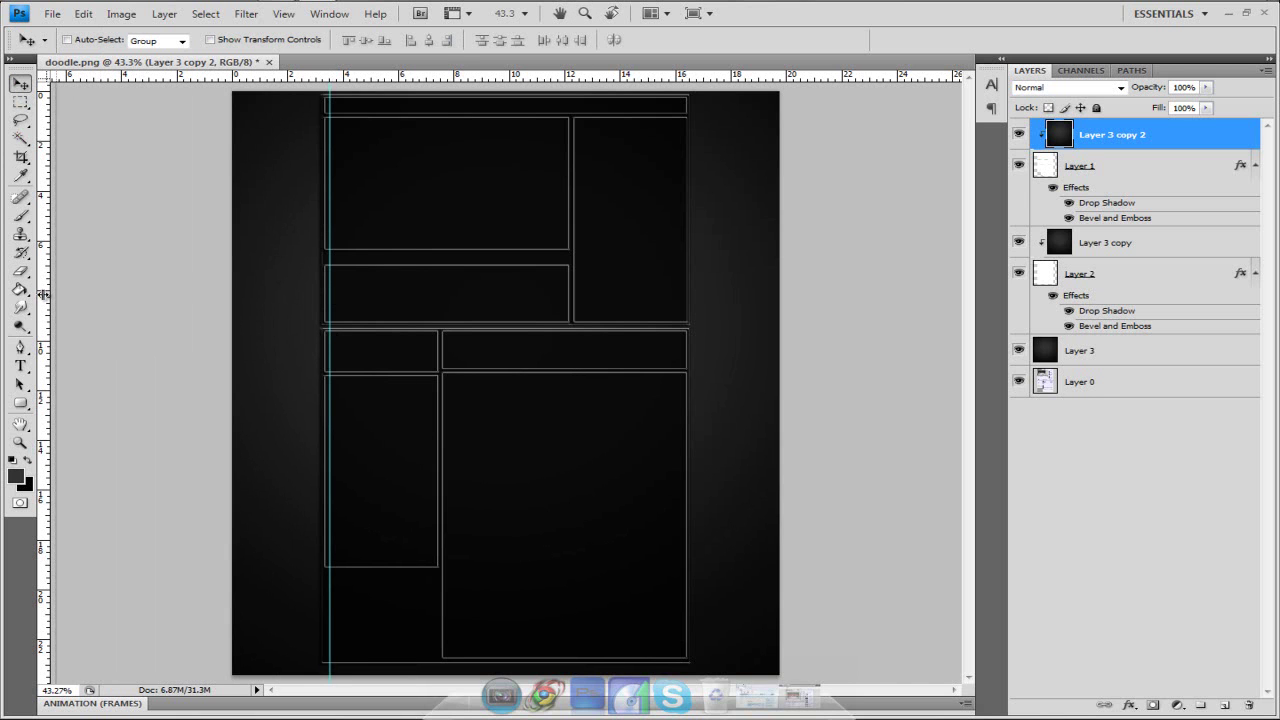
{"action": "left_click_drag", "start_coordinate": [305, 82], "coordinate": [314, 343]}
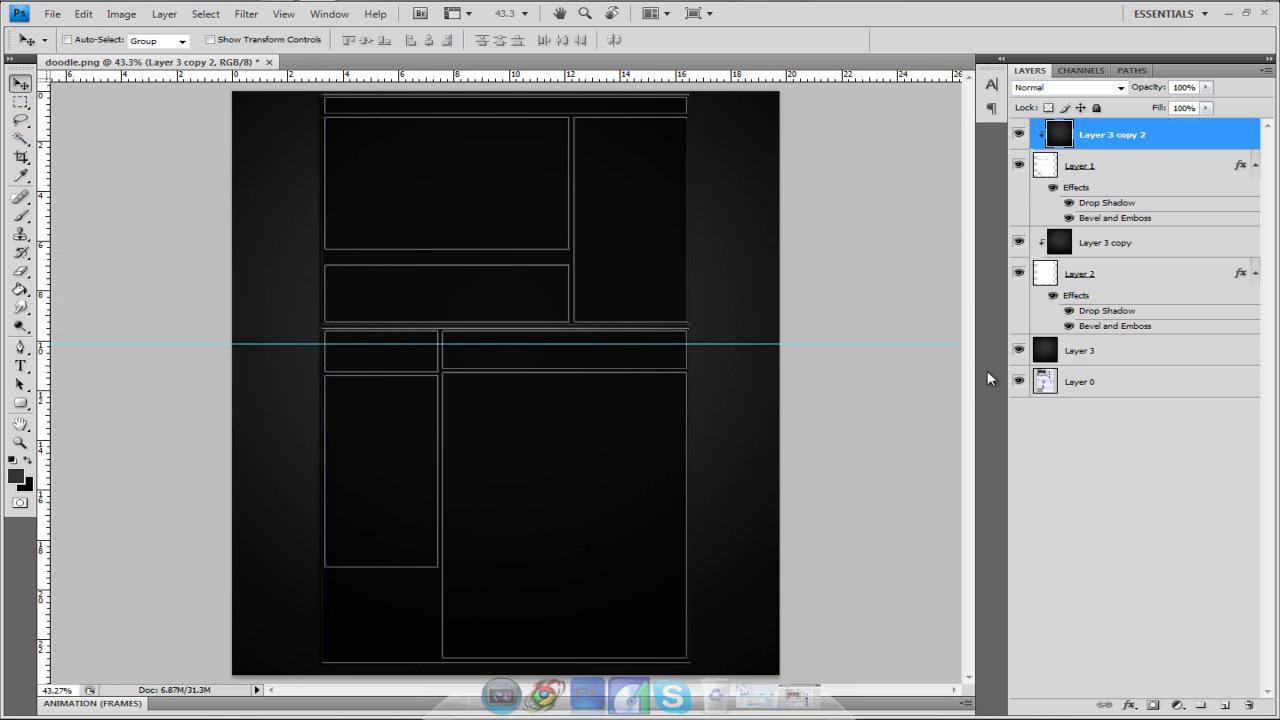
{"action": "left_click_drag", "start_coordinate": [1088, 380], "coordinate": [1140, 132]}
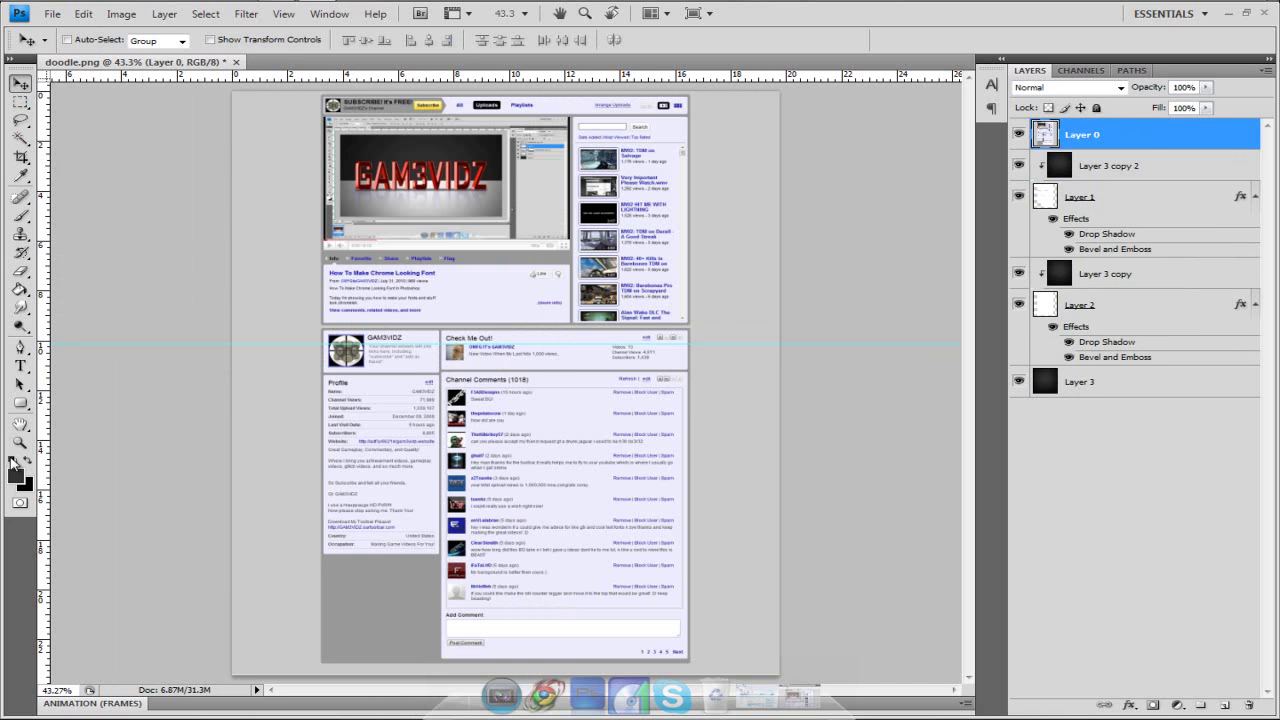
- Zoom in on 'Check Me Out!' down to pixel level around 'Out!'
{"action": "left_click", "coordinate": [20, 443]}
{"action": "left_click", "coordinate": [492, 342]}
{"action": "left_click", "coordinate": [497, 333]}
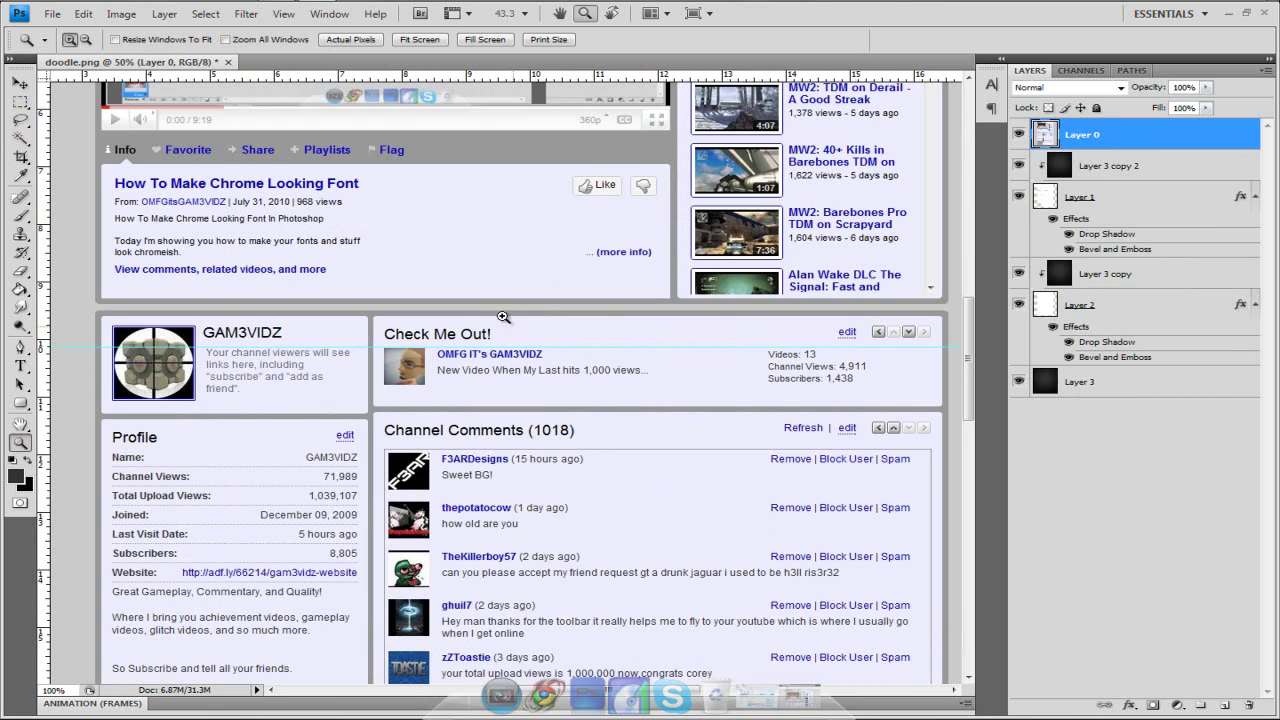
{"action": "left_click", "coordinate": [503, 317]}
{"action": "left_click", "coordinate": [503, 331]}
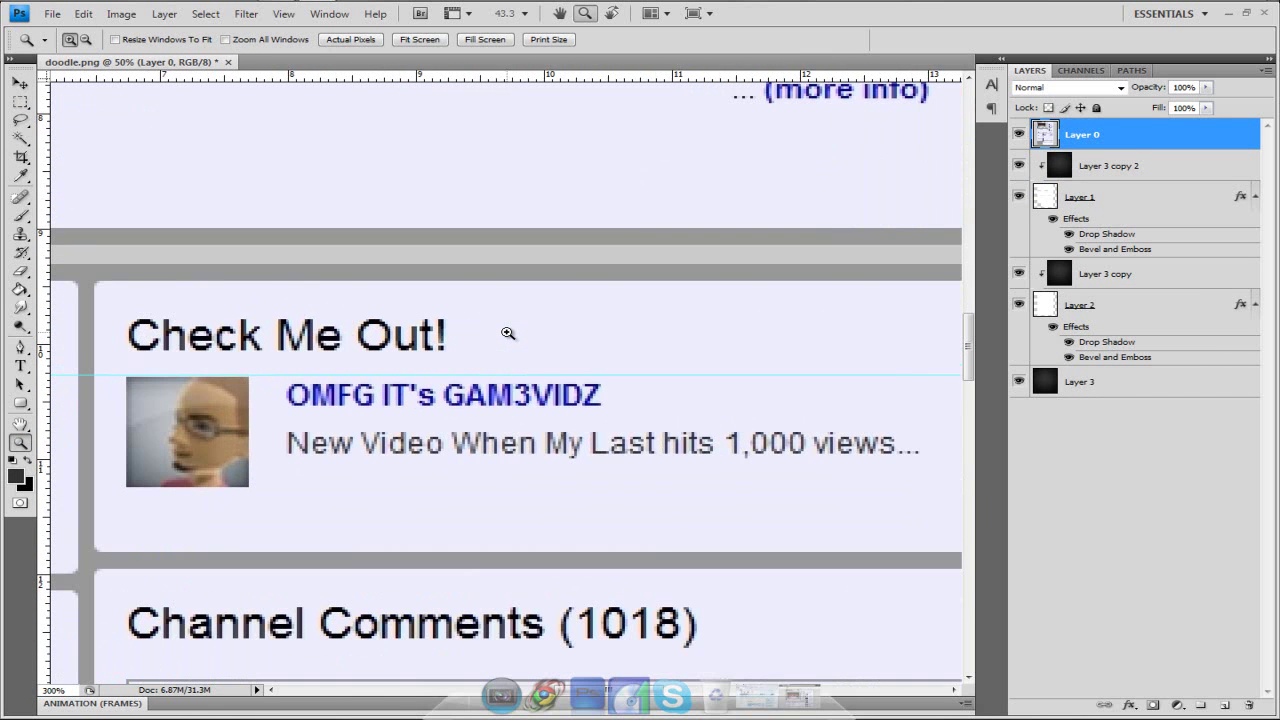
{"action": "left_click", "coordinate": [20, 82]}
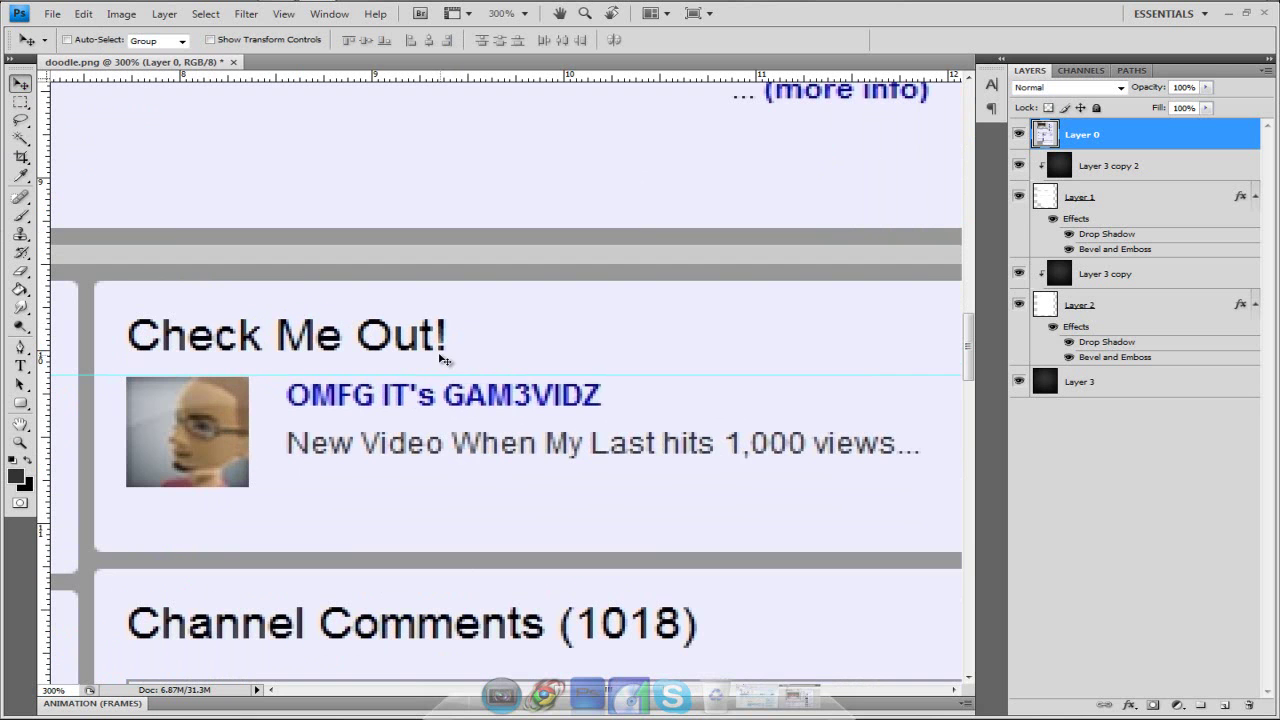
{"action": "left_click", "coordinate": [20, 441]}
{"action": "left_click", "coordinate": [418, 366]}
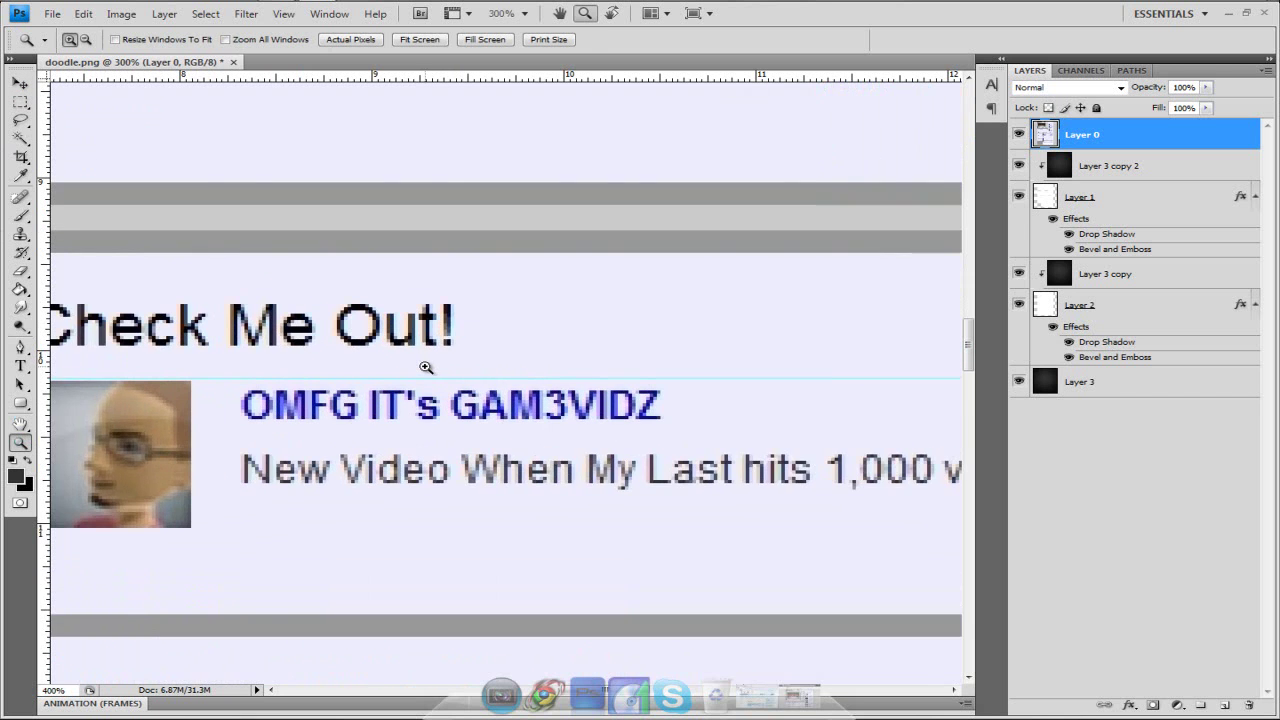
{"action": "left_click", "coordinate": [429, 345]}
{"action": "left_click", "coordinate": [445, 349]}
{"action": "left_click", "coordinate": [465, 353]}
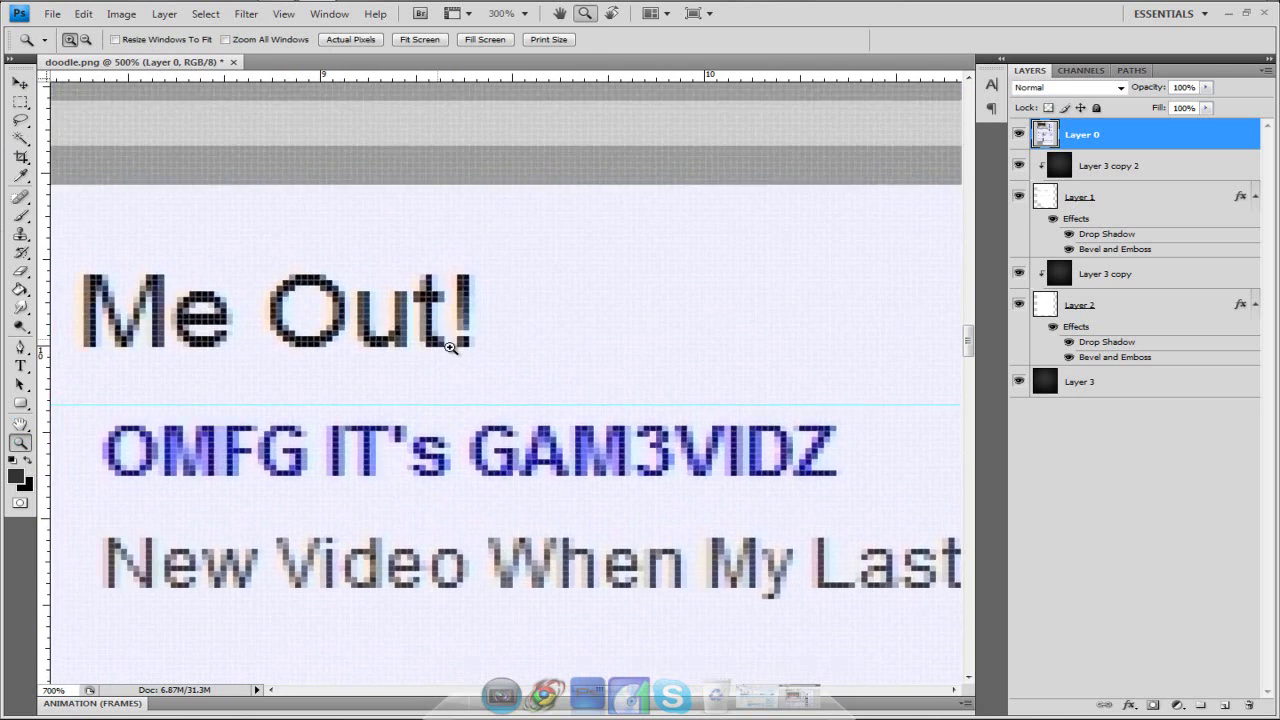
{"action": "left_click", "coordinate": [480, 356]}
{"action": "left_click", "coordinate": [486, 357]}
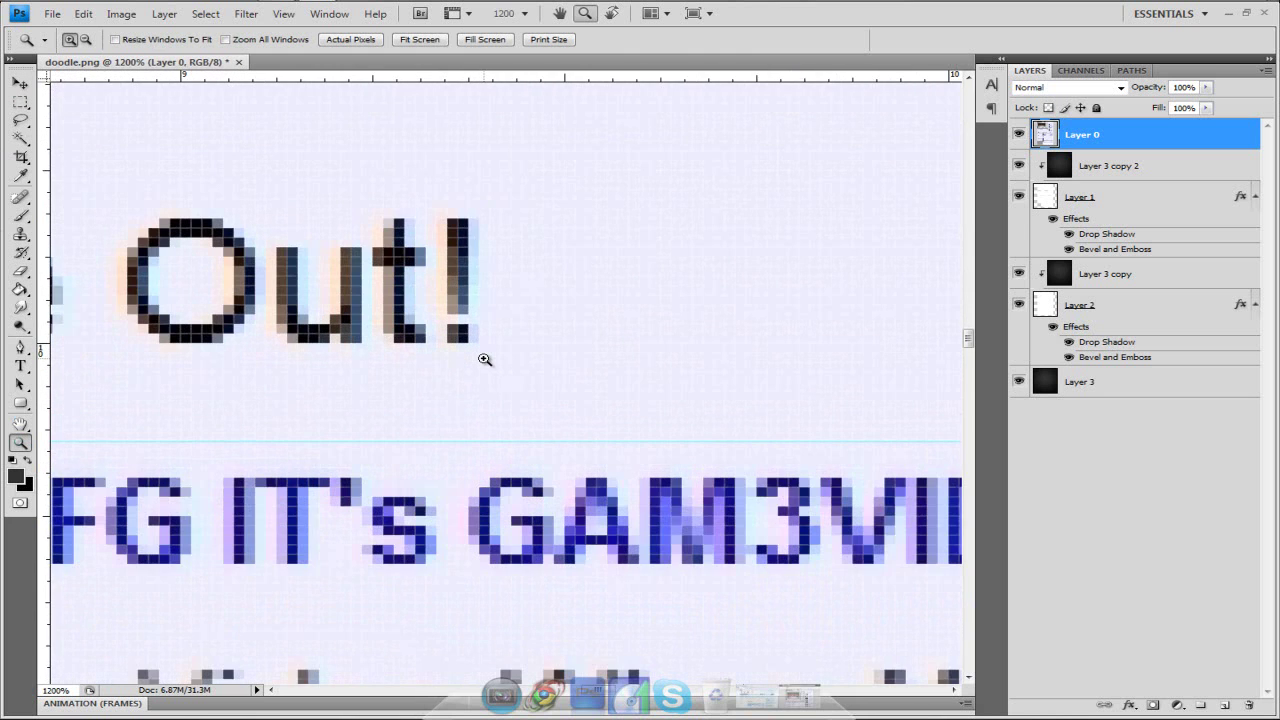
{"action": "left_click", "coordinate": [484, 359]}
- Nudge a small area below the exclamation mark and raise the horizontal guide closer to the text
{"action": "left_click", "coordinate": [20, 101]}
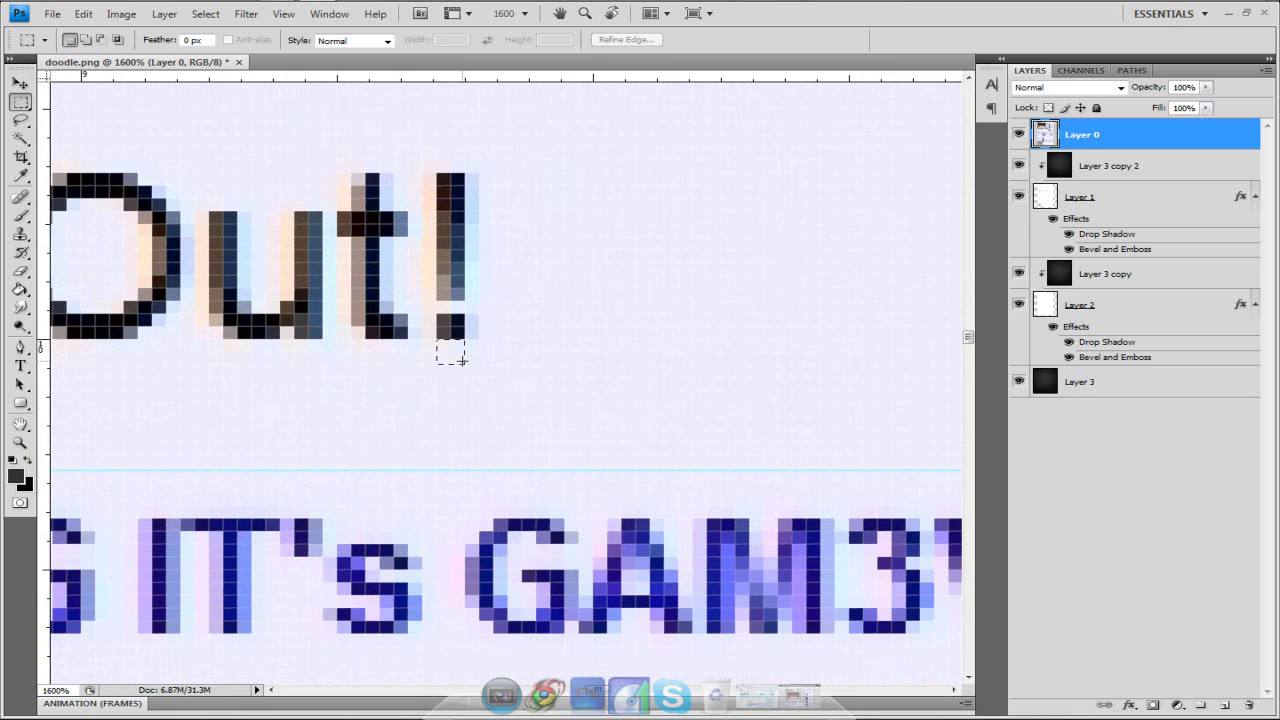
{"action": "left_click_drag", "start_coordinate": [437, 339], "coordinate": [464, 388]}
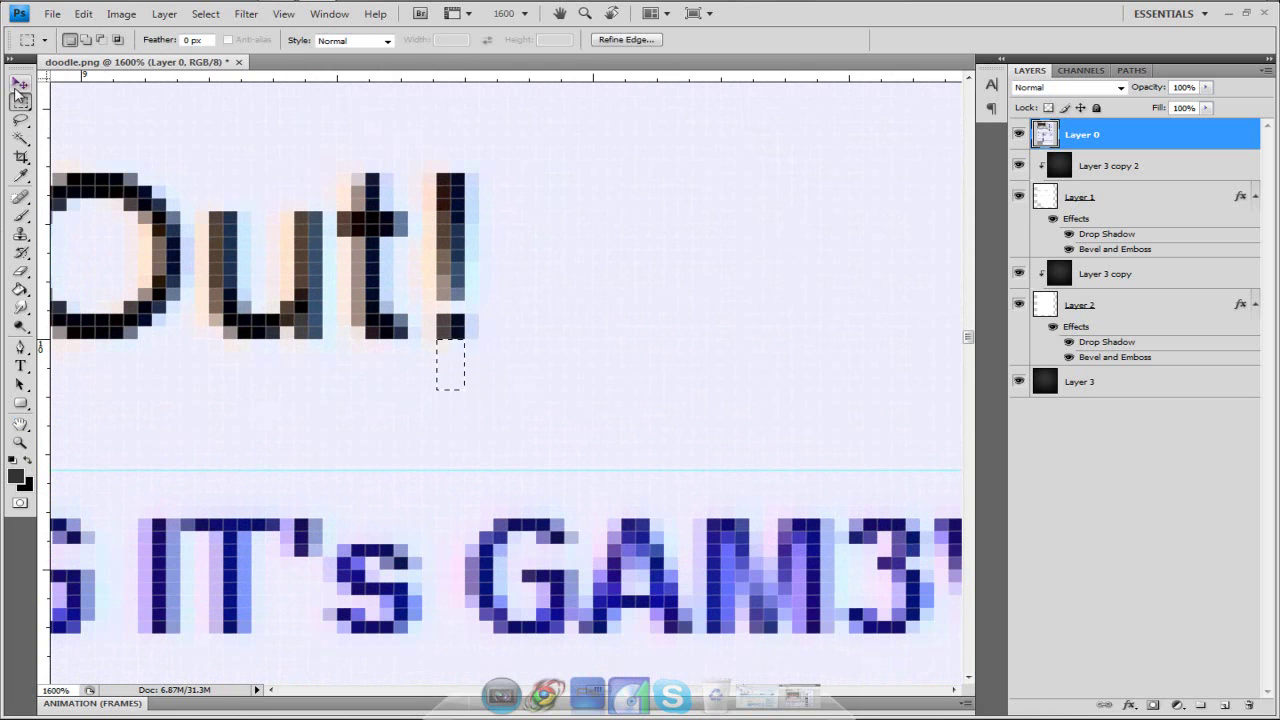
{"action": "key", "text": "v"}
{"action": "left_click_drag", "start_coordinate": [486, 460], "coordinate": [481, 453]}
{"action": "key", "text": "Up"}
{"action": "key", "text": "Up"}
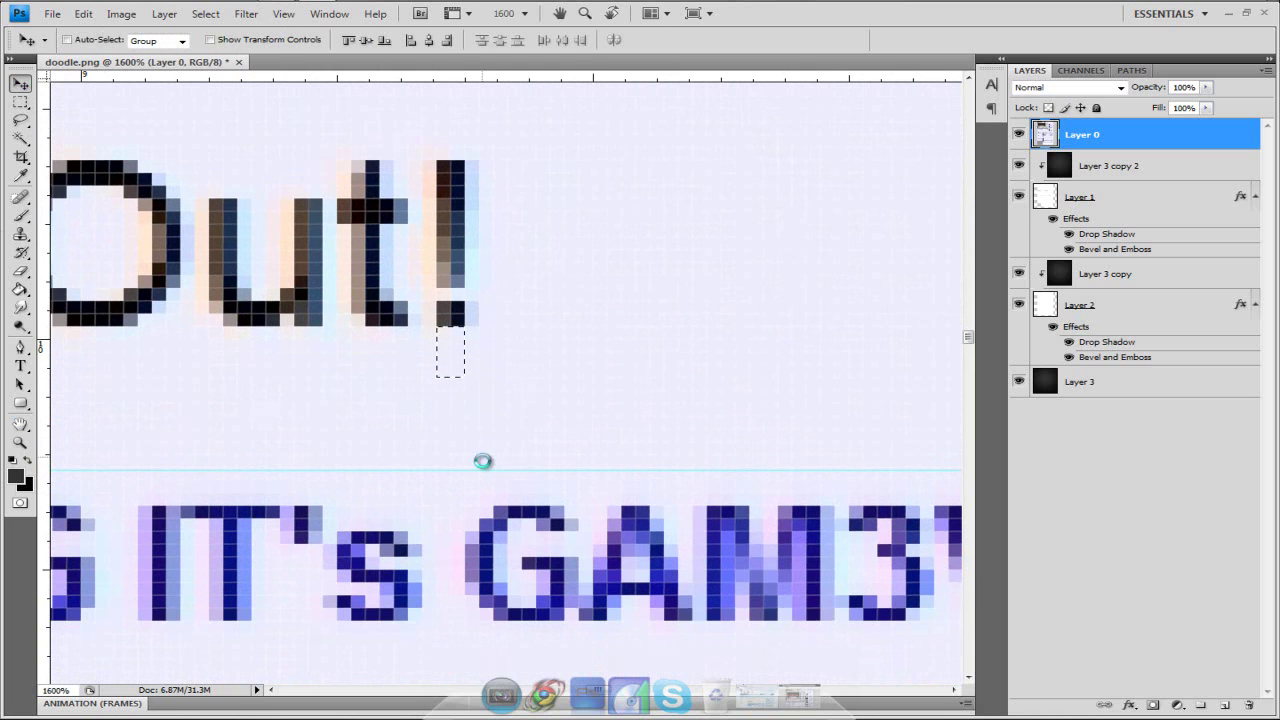
{"action": "key", "text": "Down"}
{"action": "key", "text": "Down"}
{"action": "left_click_drag", "start_coordinate": [487, 466], "coordinate": [486, 390]}
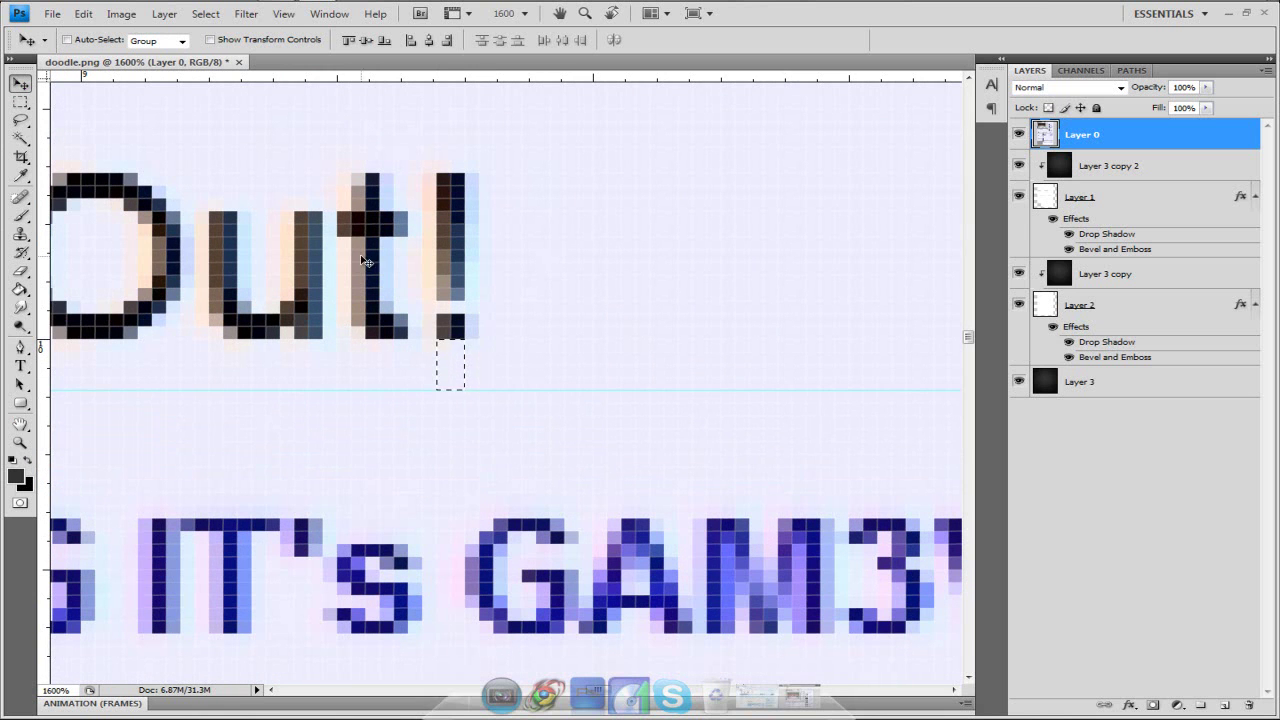
- Place a vertical guide at the right edge of 'Out!', zoom out, and hide Layer 0
{"action": "left_click", "coordinate": [20, 102]}
{"action": "left_click_drag", "start_coordinate": [465, 186], "coordinate": [549, 210]}
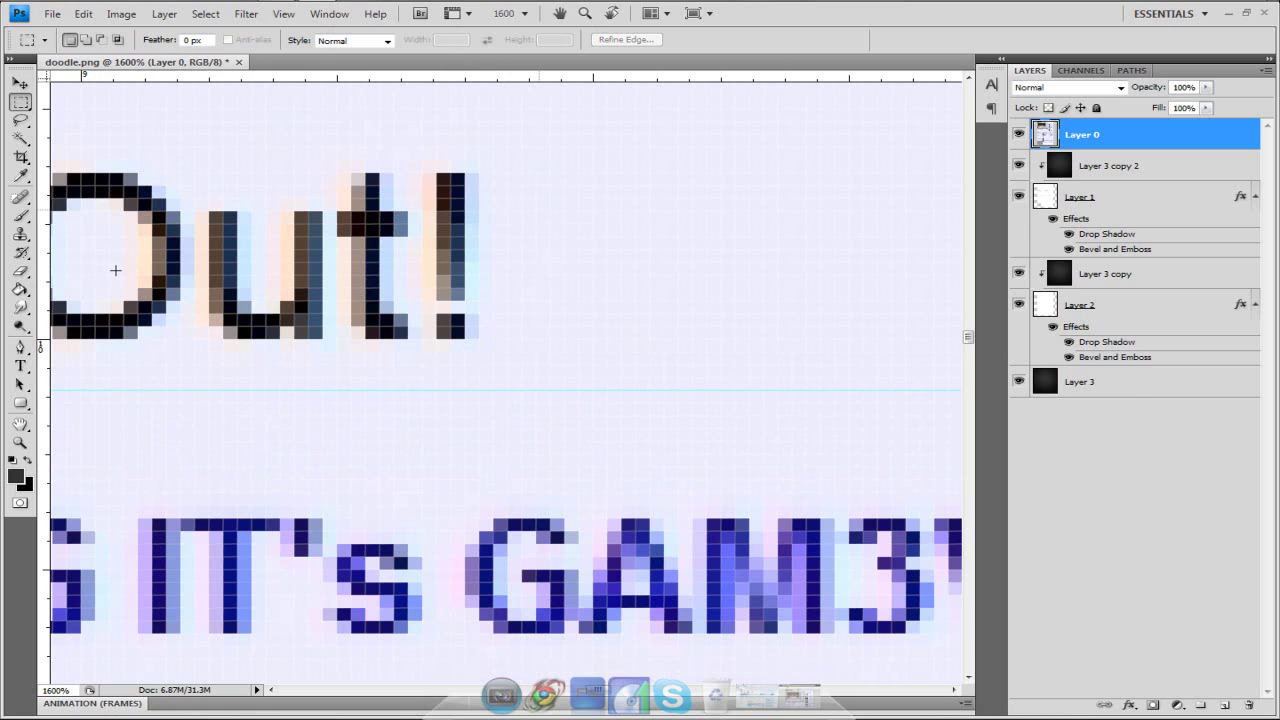
{"action": "left_click_drag", "start_coordinate": [44, 290], "coordinate": [540, 284]}
{"action": "left_click", "coordinate": [519, 285]}
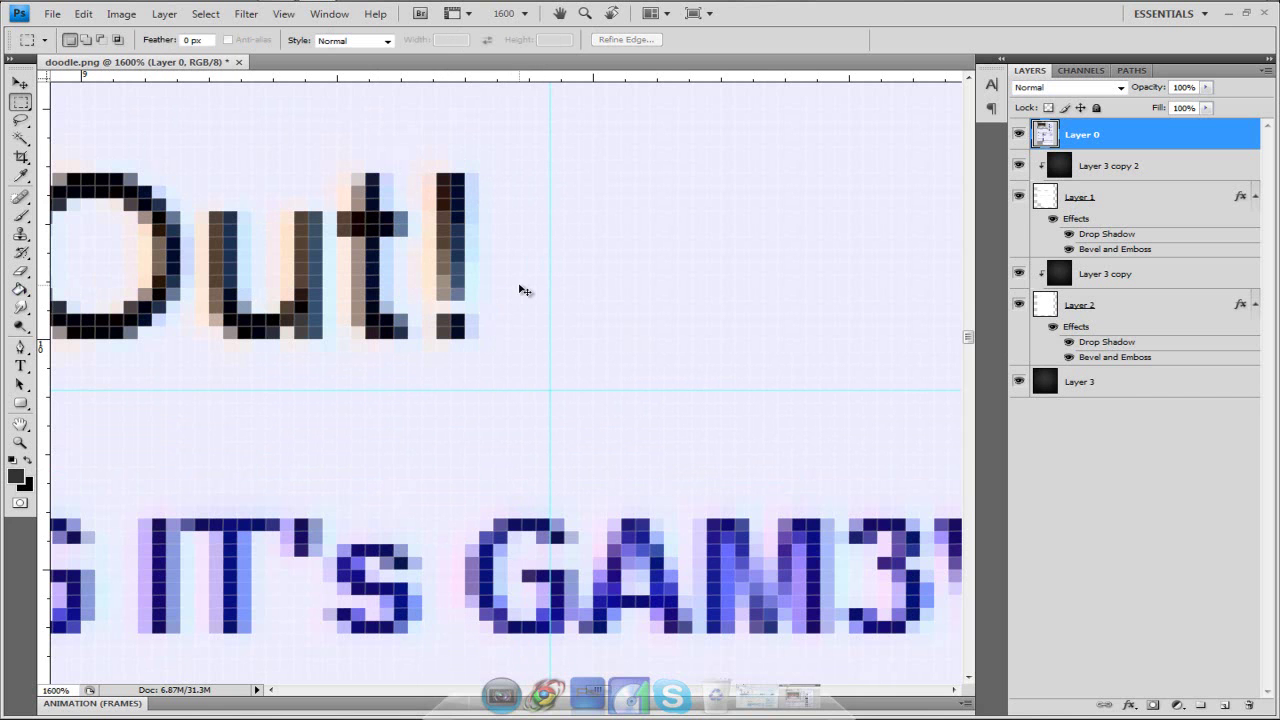
{"action": "key", "text": "ctrl+minus"}
{"action": "left_click", "coordinate": [1018, 134]}
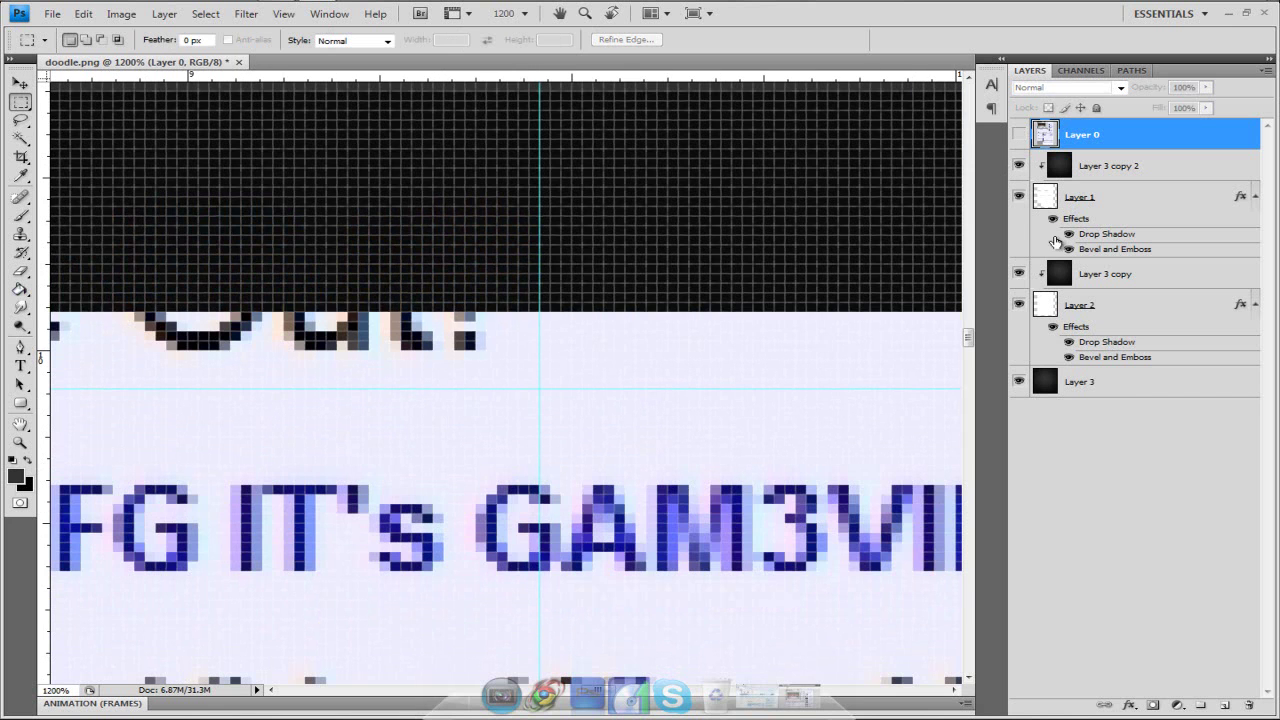
{"action": "left_click", "coordinate": [1125, 203]}
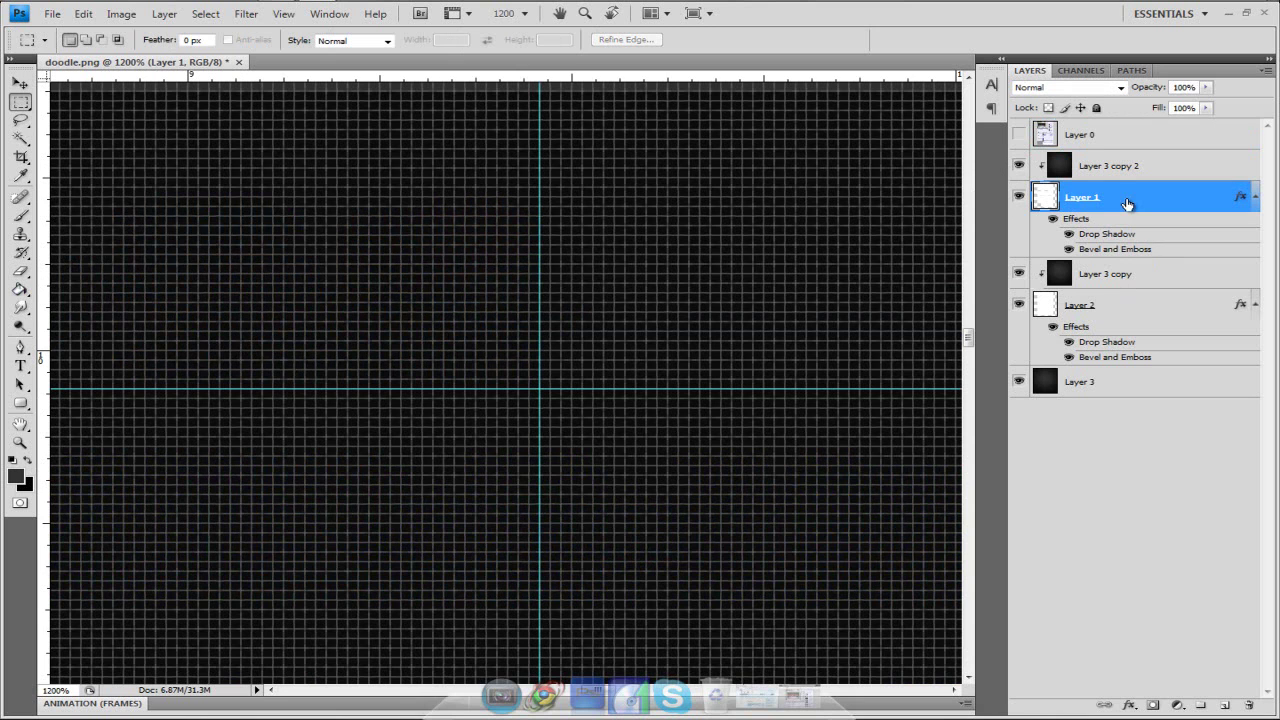
- Rename Layer 1 to 'inside' and Layer 2 to 'outside', then zoom out to 700%
{"action": "double_click", "coordinate": [1080, 199]}
{"action": "type", "text": "inside"}
{"action": "key", "text": "Return"}
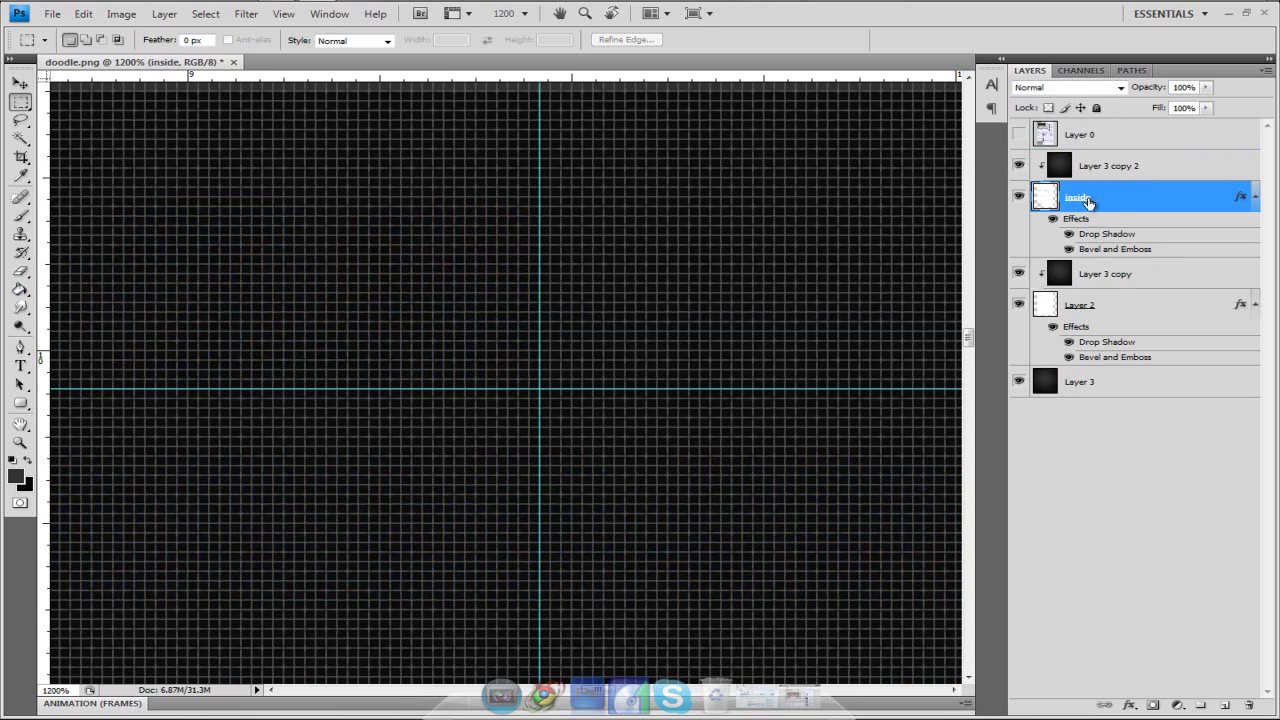
{"action": "double_click", "coordinate": [1088, 305]}
{"action": "type", "text": "outside"}
{"action": "key", "text": "Return"}
{"action": "key", "text": "ctrl+minus"}
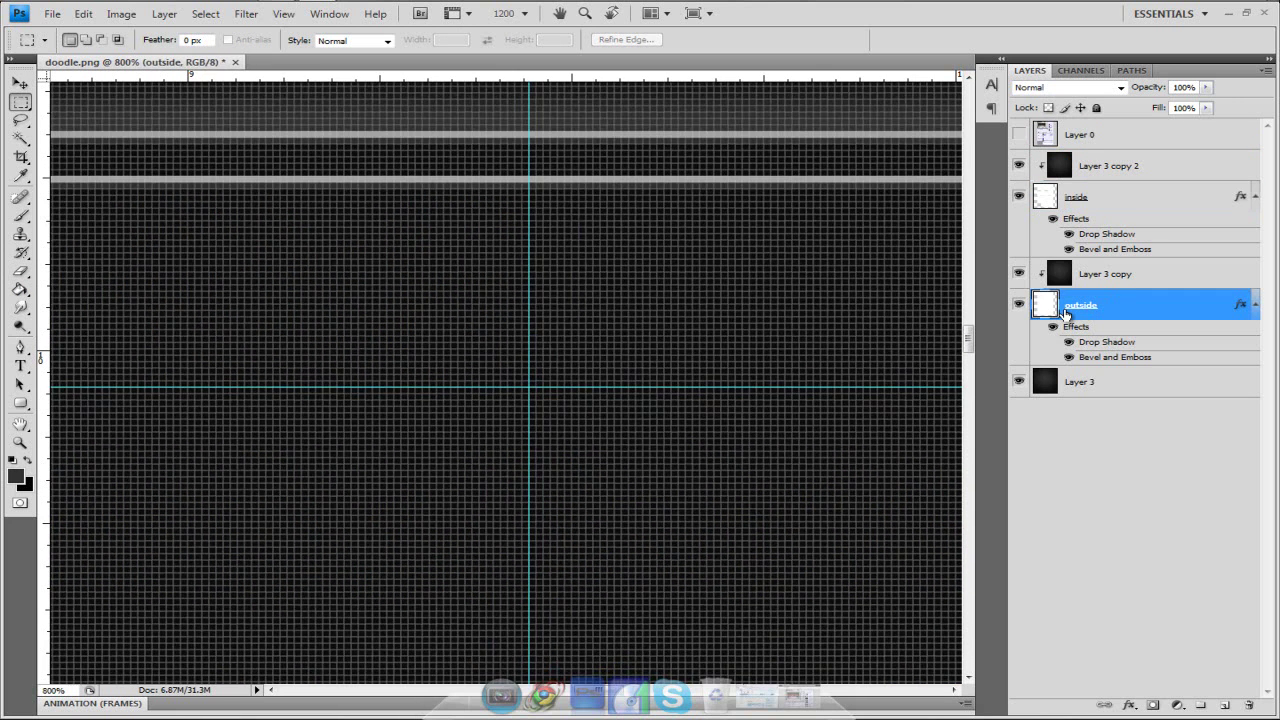
{"action": "key", "text": "ctrl+minus"}
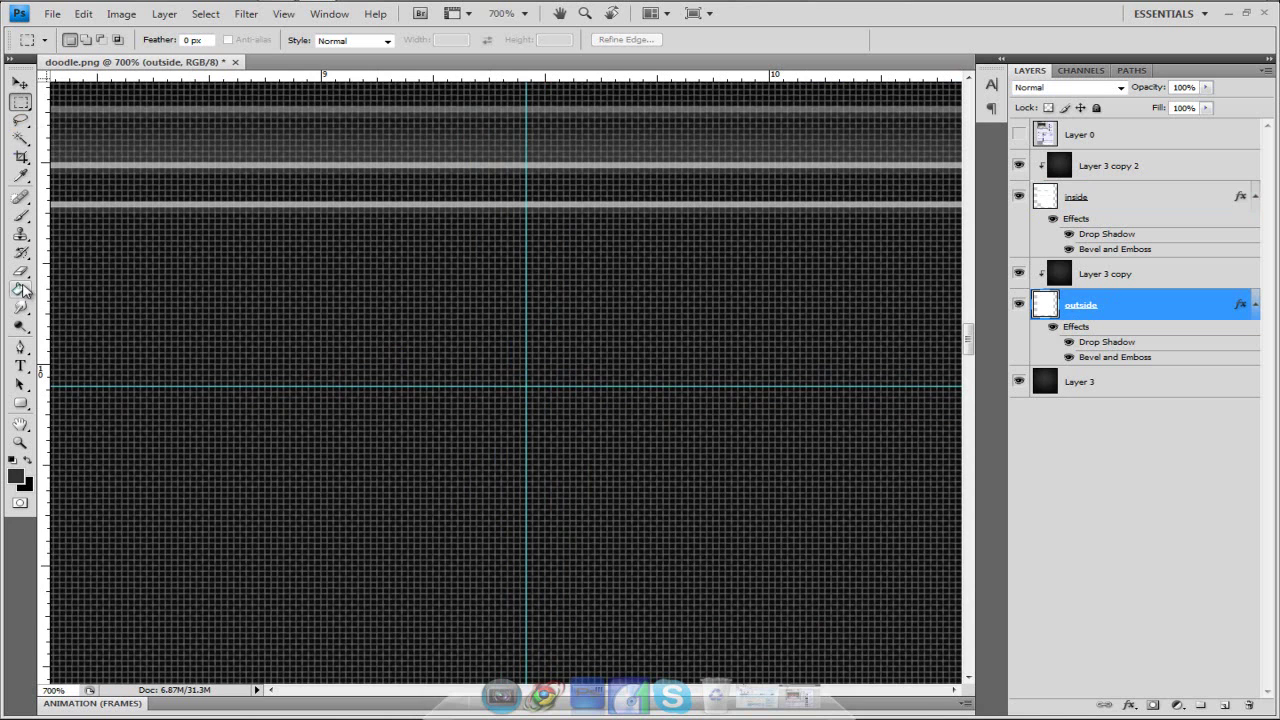
{"action": "left_click", "coordinate": [20, 347]}
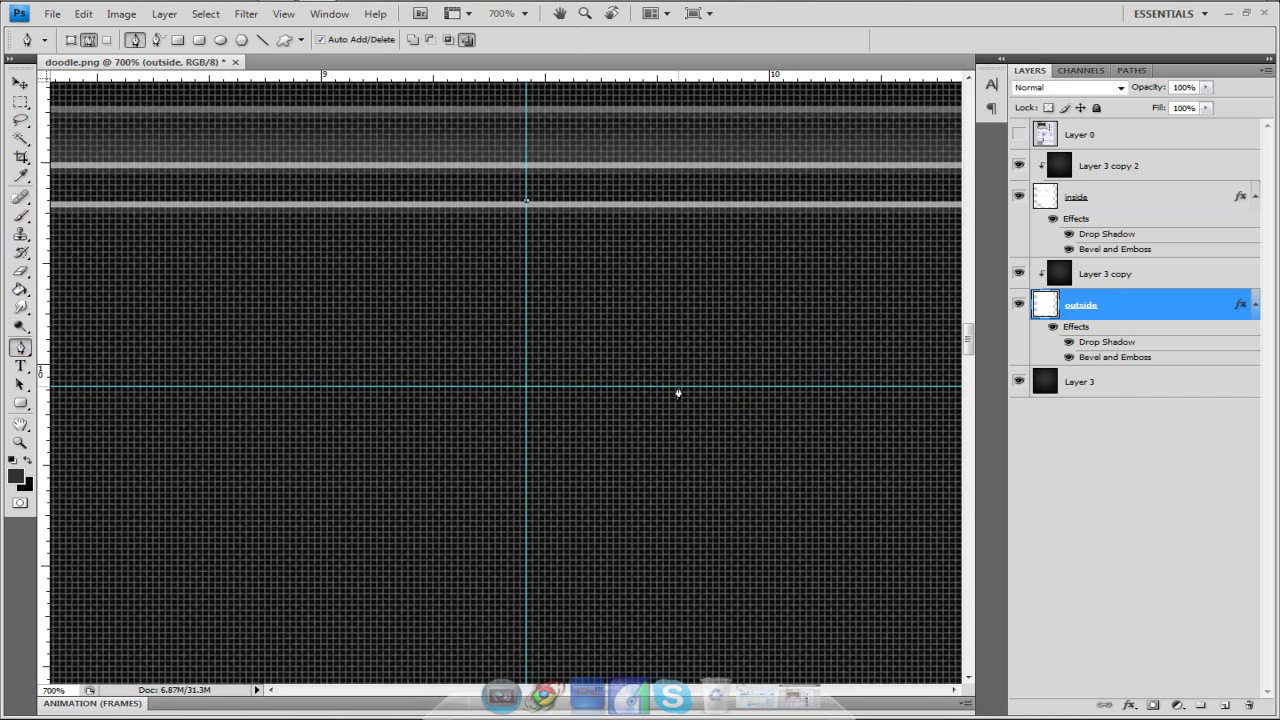
- Draw the slanted notch path with the Pen tool along the header panel's top edge
{"action": "left_click", "coordinate": [680, 339]}
{"action": "key", "text": "ctrl+z"}
{"action": "left_click", "coordinate": [733, 386]}
{"action": "key", "text": "ctrl+minus"}
{"action": "key", "text": "ctrl+minus"}
{"action": "key", "text": "ctrl+minus"}
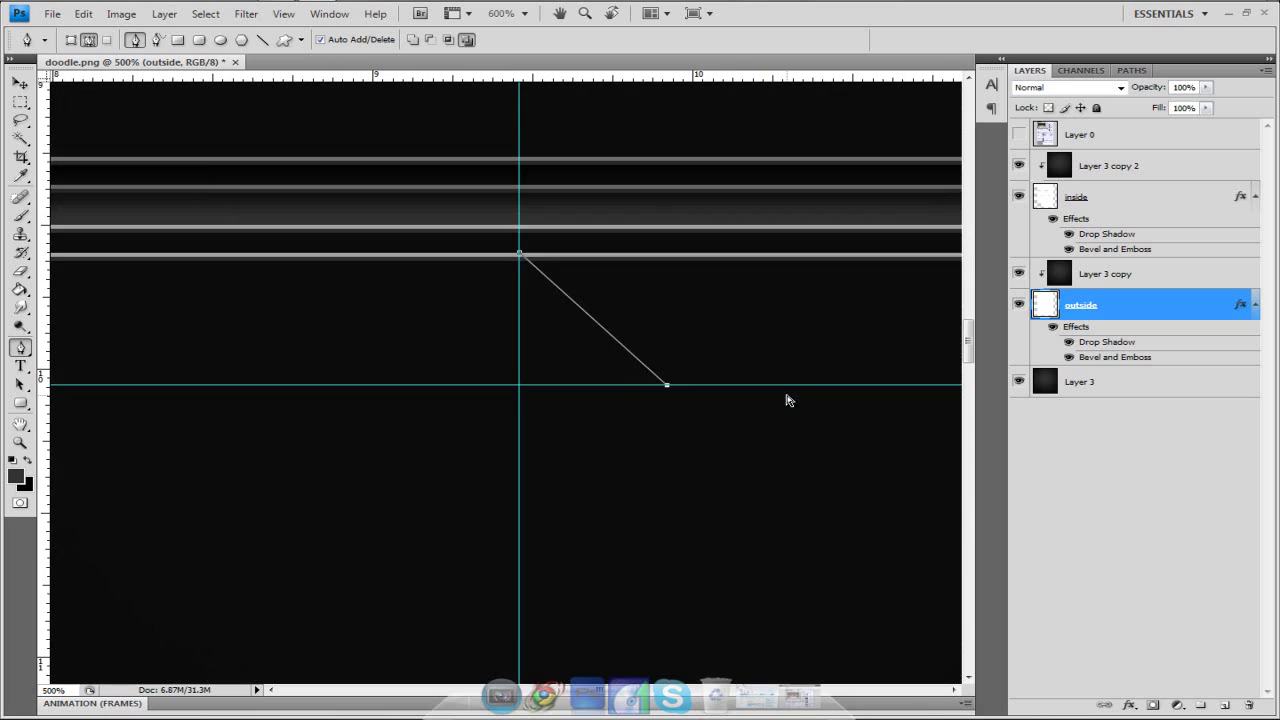
{"action": "key", "text": "ctrl+minus"}
{"action": "key", "text": "ctrl+minus"}
{"action": "key", "text": "ctrl+minus"}
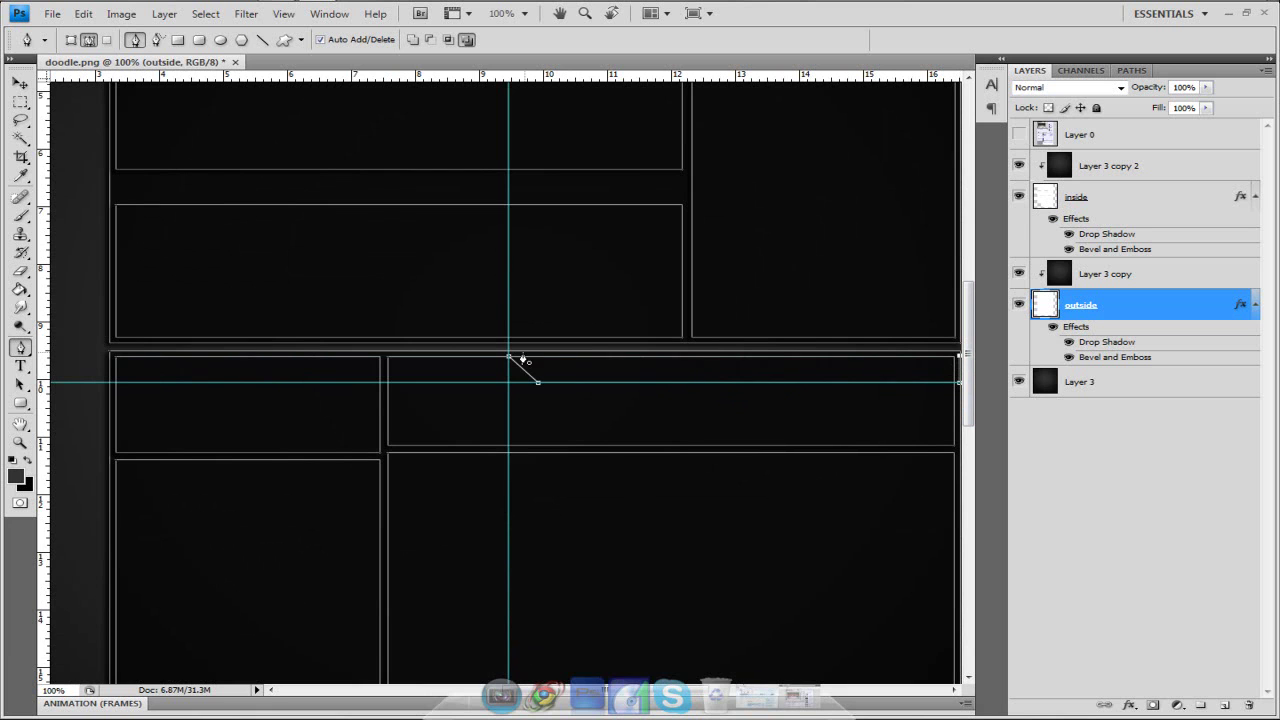
{"action": "left_click", "coordinate": [509, 357]}
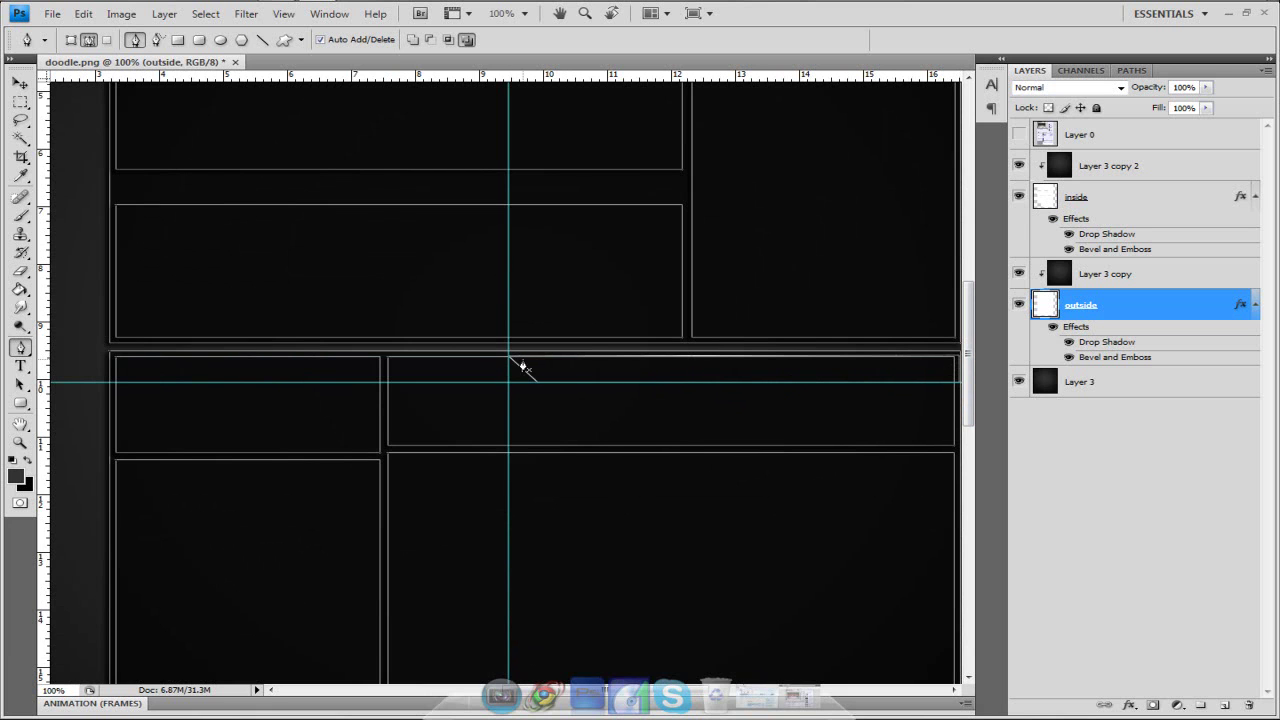
{"action": "key", "text": "ctrl+plus"}
{"action": "left_click", "coordinate": [954, 690]}
{"action": "left_click_drag", "start_coordinate": [954, 690], "coordinate": [954, 690]}
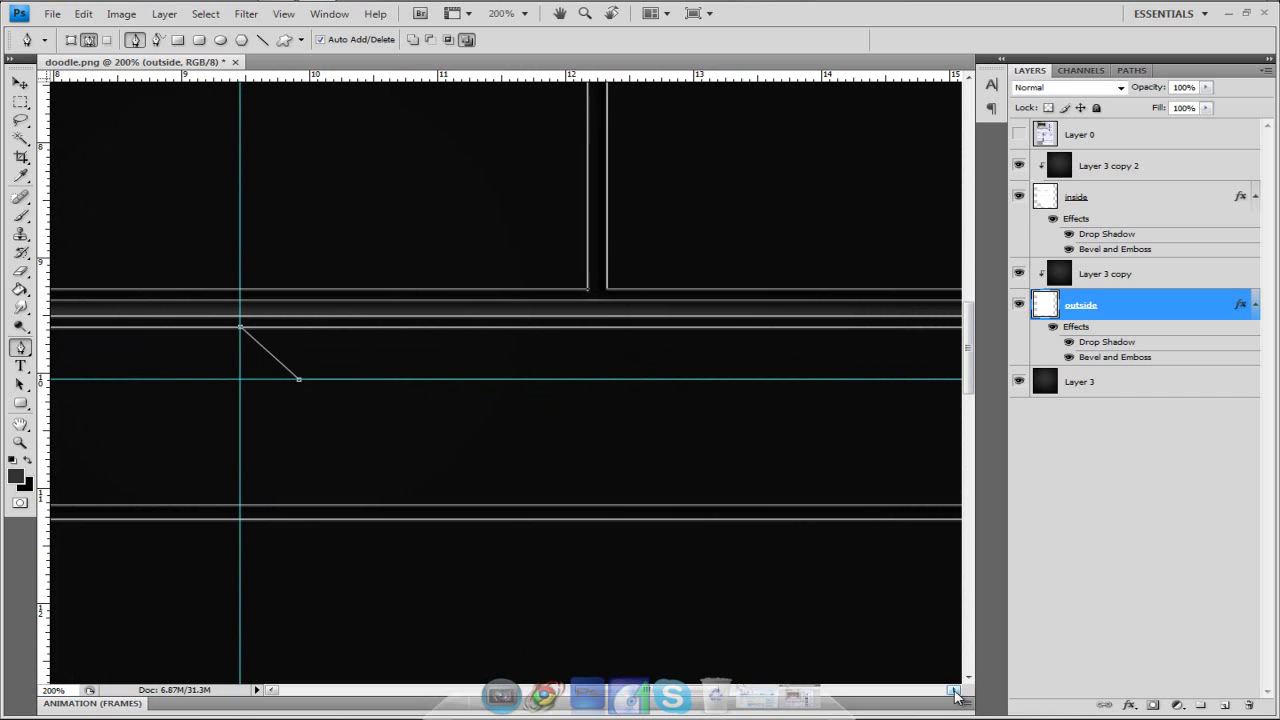
{"action": "left_click", "coordinate": [954, 690]}
{"action": "left_click_drag", "start_coordinate": [954, 690], "coordinate": [954, 690]}
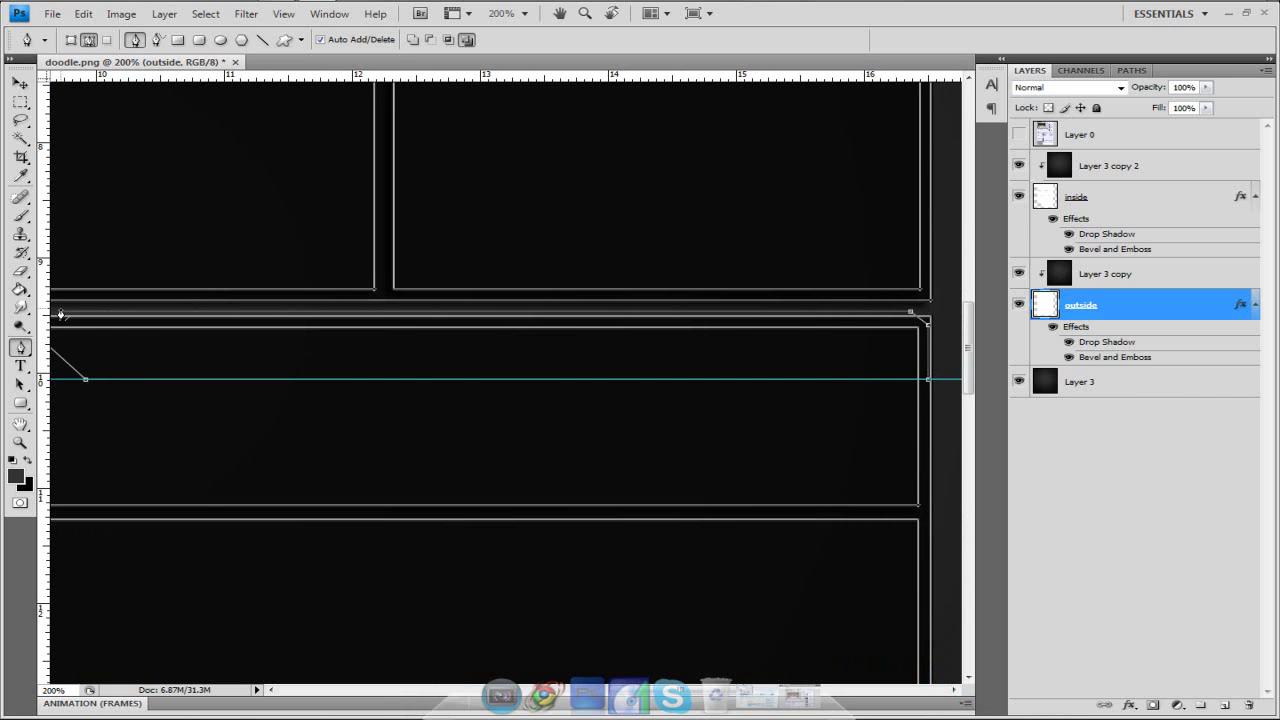
{"action": "left_click_drag", "start_coordinate": [271, 690], "coordinate": [271, 690]}
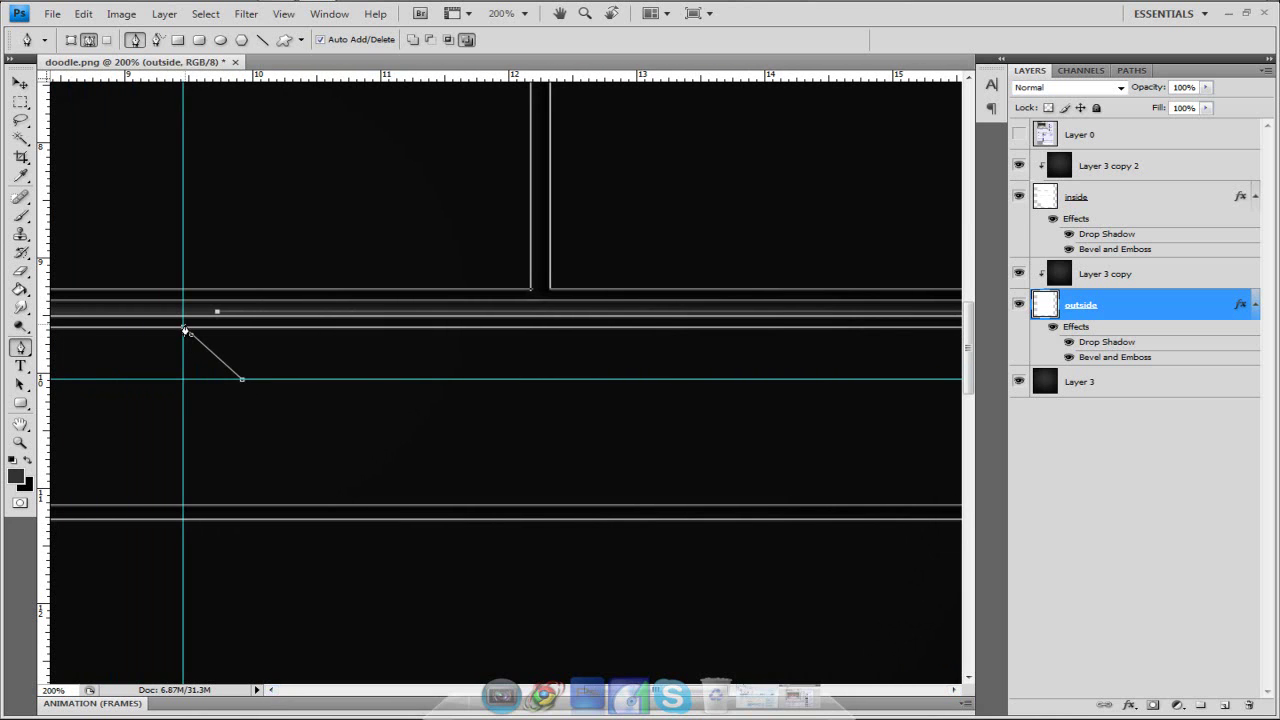
- Turn the notch path into a selection and apply it on the inside layer, then deselect
{"action": "right_click", "coordinate": [254, 327]}
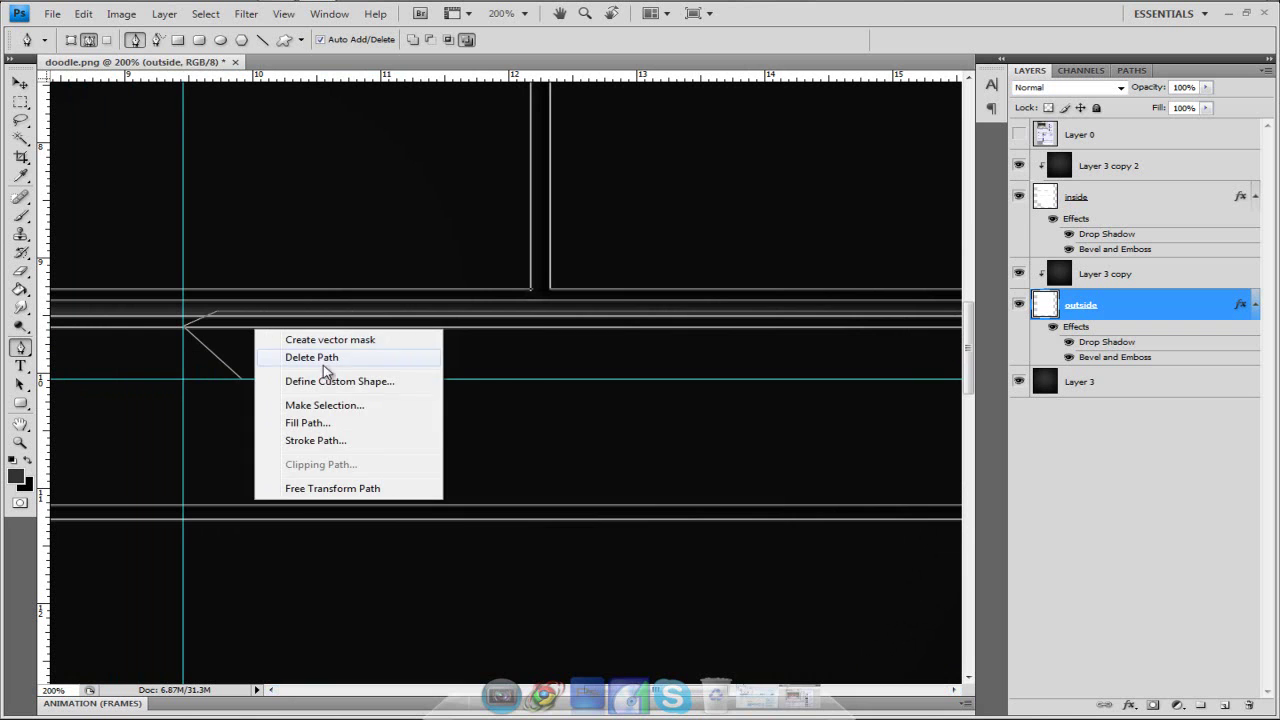
{"action": "left_click", "coordinate": [336, 405]}
{"action": "left_click", "coordinate": [728, 206]}
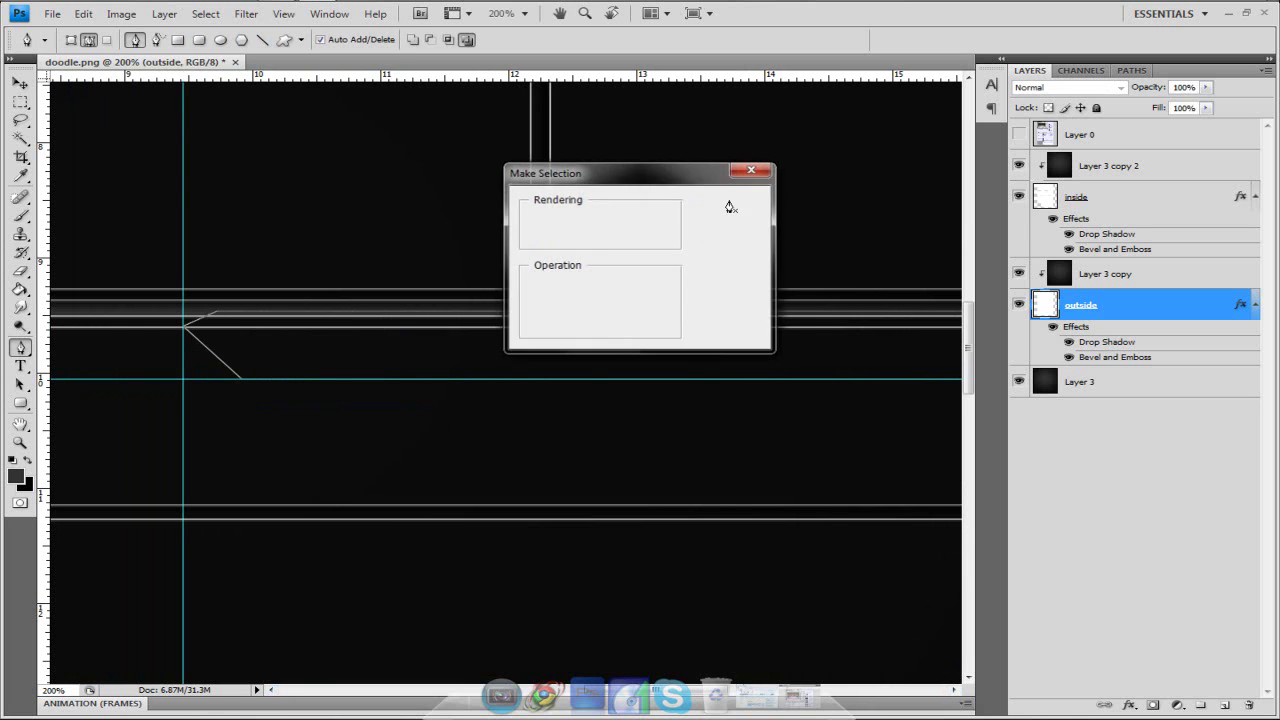
{"action": "left_click", "coordinate": [1130, 208]}
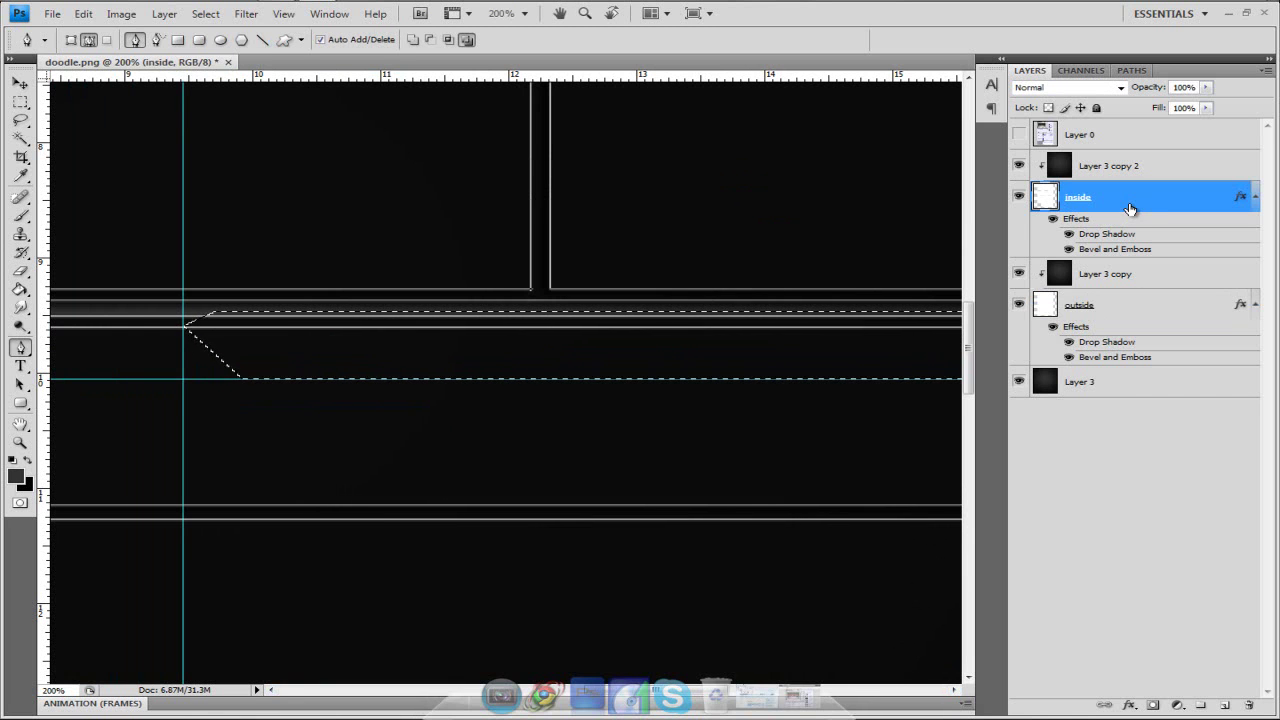
{"action": "left_click", "coordinate": [20, 102]}
{"action": "left_click", "coordinate": [247, 301]}
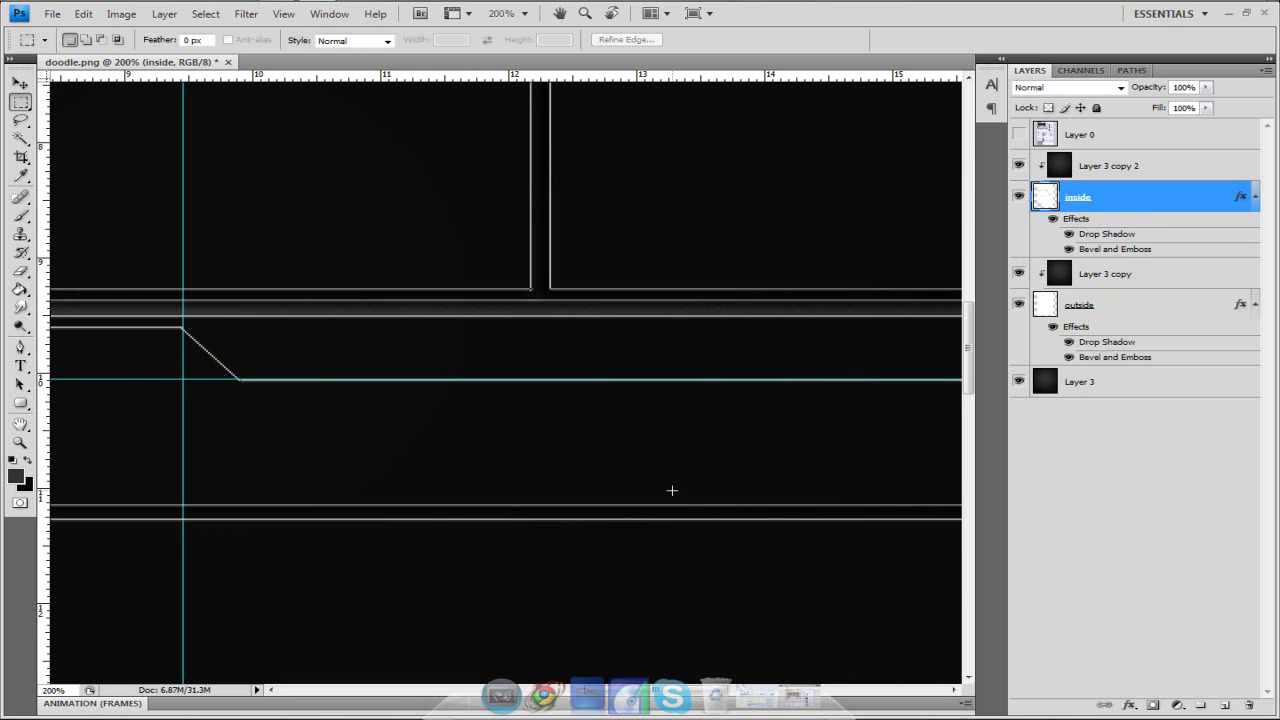
- Fit the page on screen, then drag the horizontal and vertical guides off and hide guides
{"action": "key", "text": "ctrl+minus"}
{"action": "key", "text": "ctrl+minus"}
{"action": "key", "text": "ctrl+minus"}
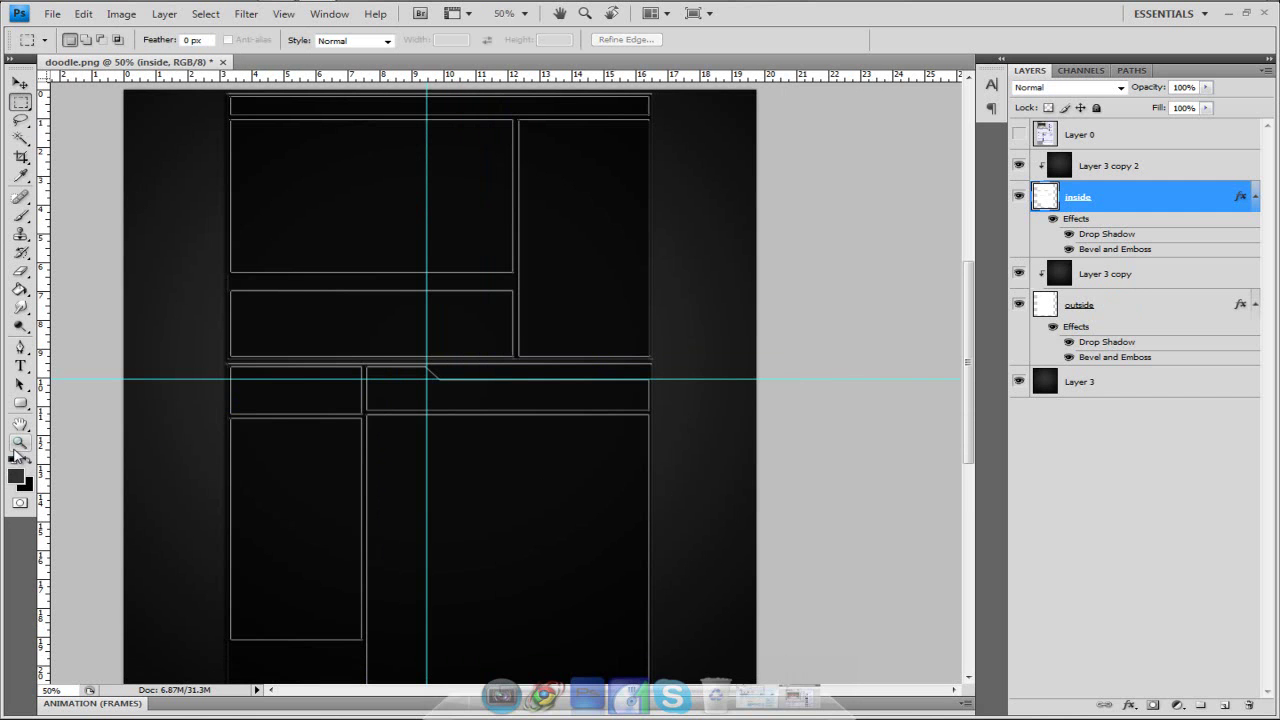
{"action": "left_click", "coordinate": [20, 442]}
{"action": "right_click", "coordinate": [328, 440]}
{"action": "left_click", "coordinate": [378, 469]}
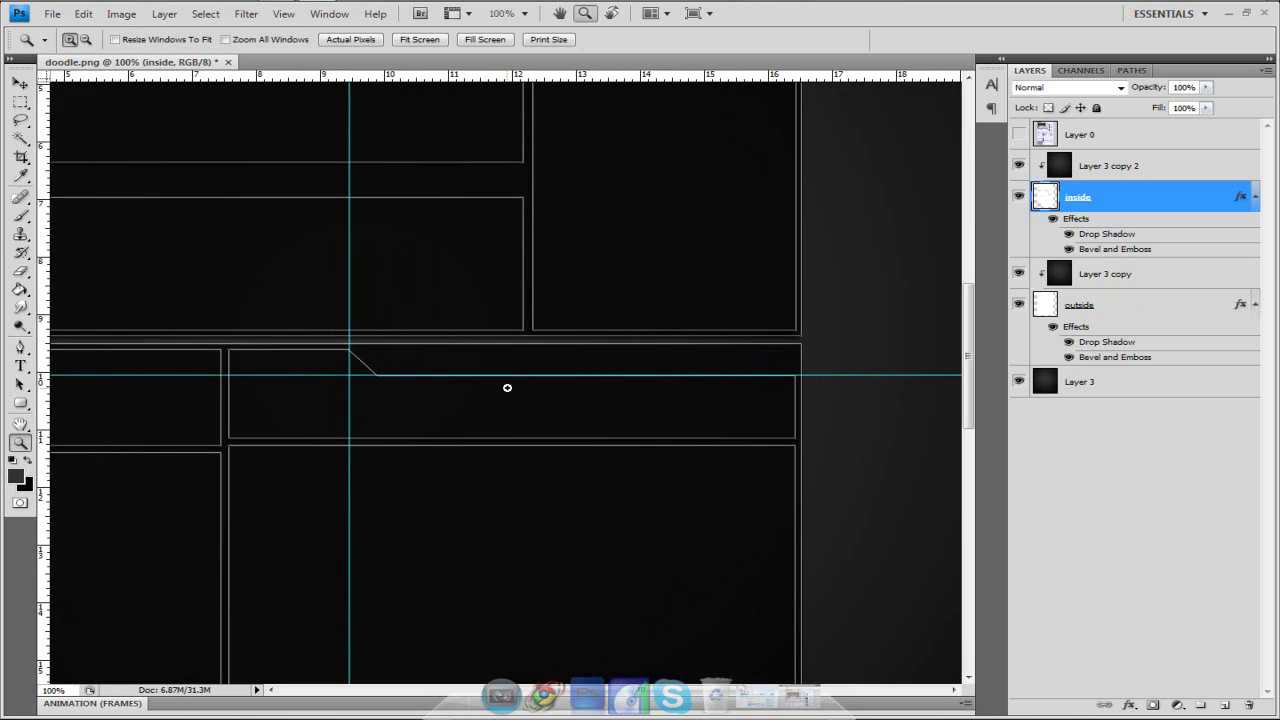
{"action": "right_click", "coordinate": [501, 378]}
{"action": "left_click", "coordinate": [527, 389]}
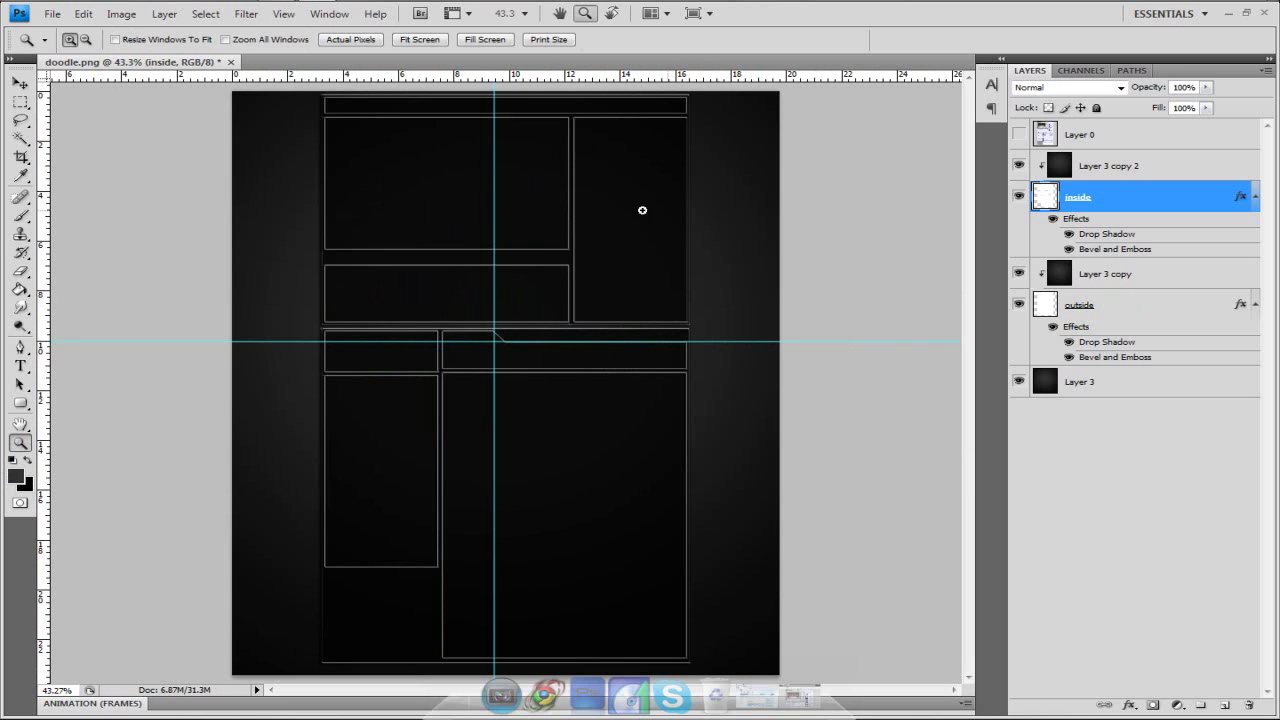
{"action": "left_click", "coordinate": [20, 101]}
{"action": "left_click", "coordinate": [20, 82]}
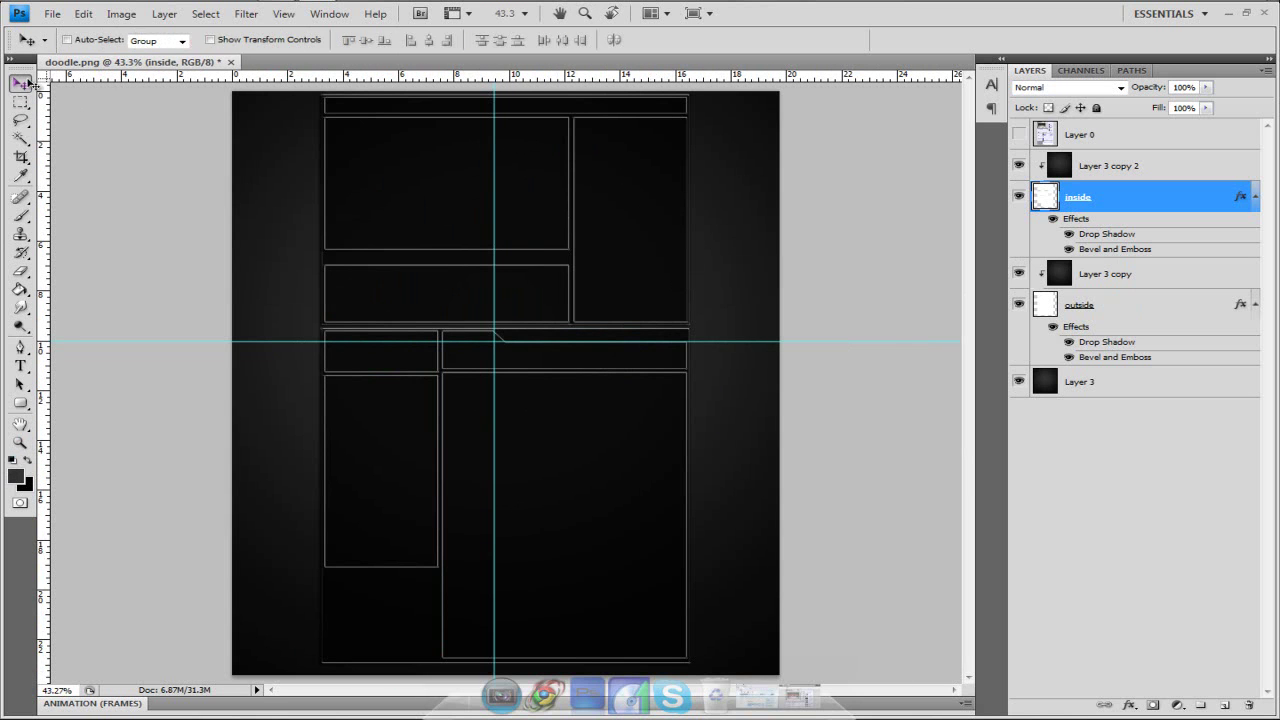
{"action": "left_click_drag", "start_coordinate": [282, 341], "coordinate": [318, 73]}
{"action": "left_click_drag", "start_coordinate": [292, 220], "coordinate": [45, 270]}
{"action": "key", "text": "ctrl+semicolon"}
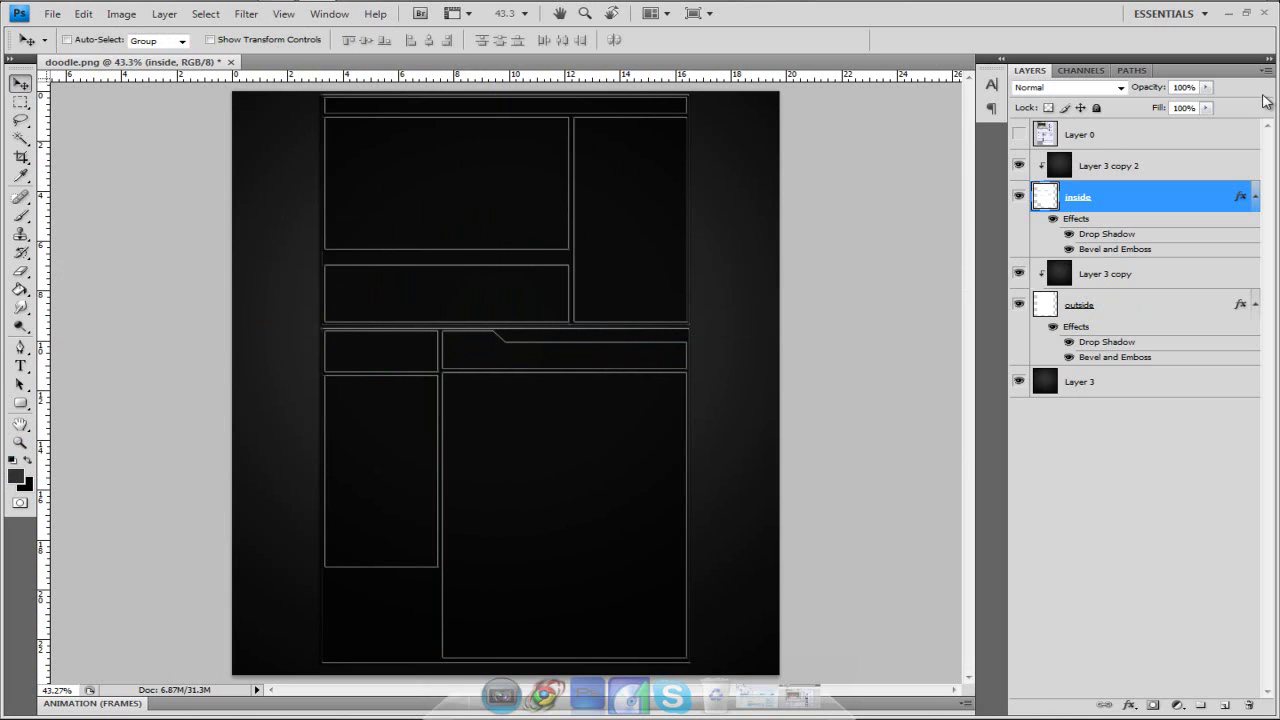
- Minimize Photoshop, view Chrome's Aviary Screen Capture tab, then minimize Chrome
{"action": "left_click", "coordinate": [1227, 13]}
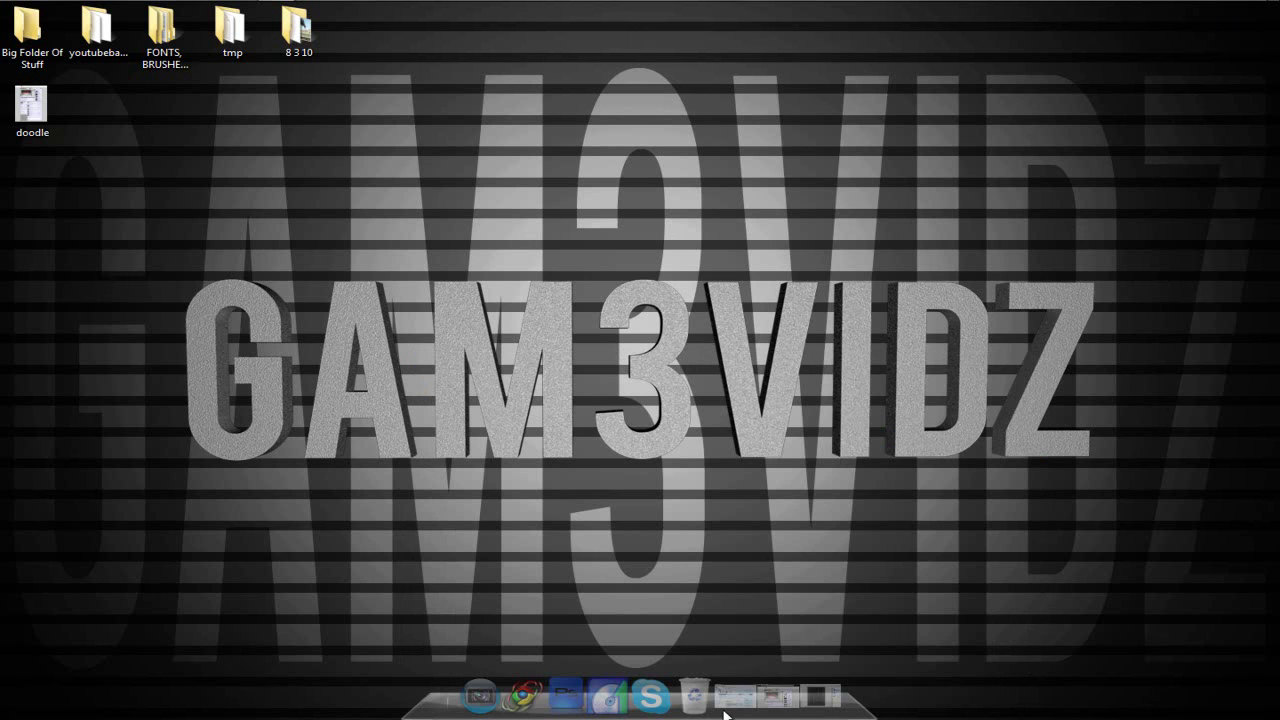
{"action": "left_click", "coordinate": [783, 673]}
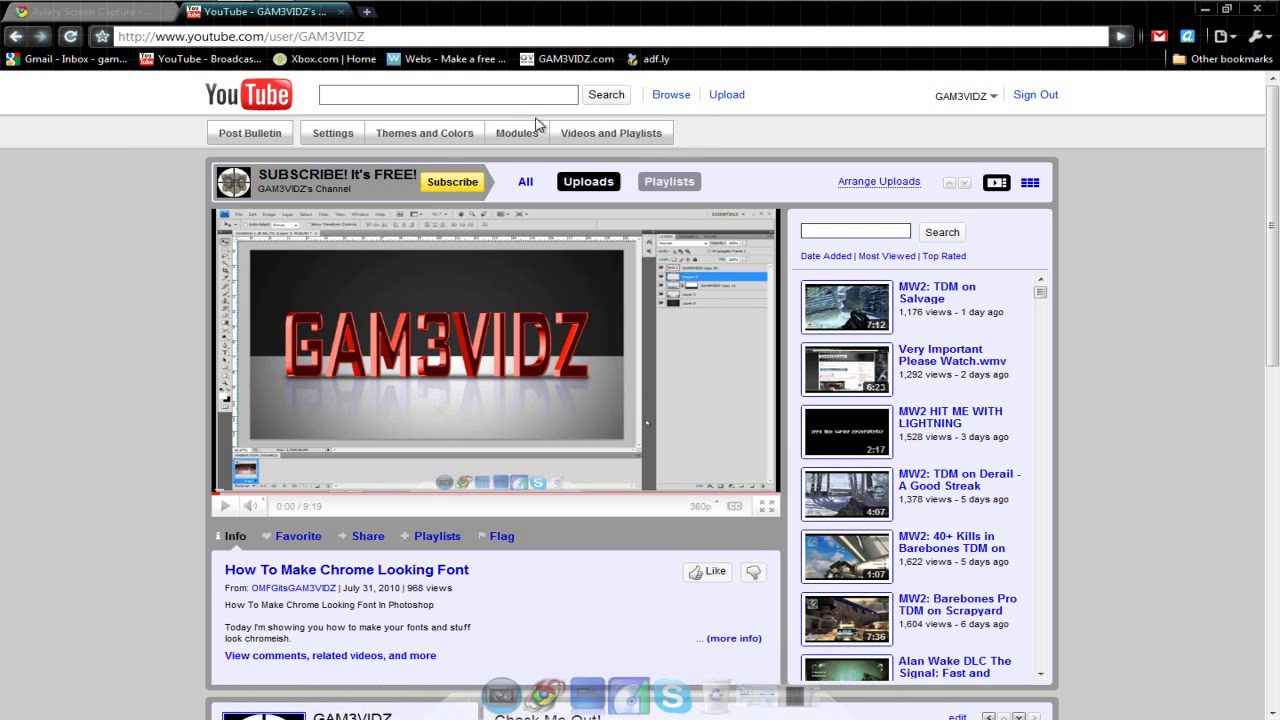
{"action": "left_click", "coordinate": [106, 14]}
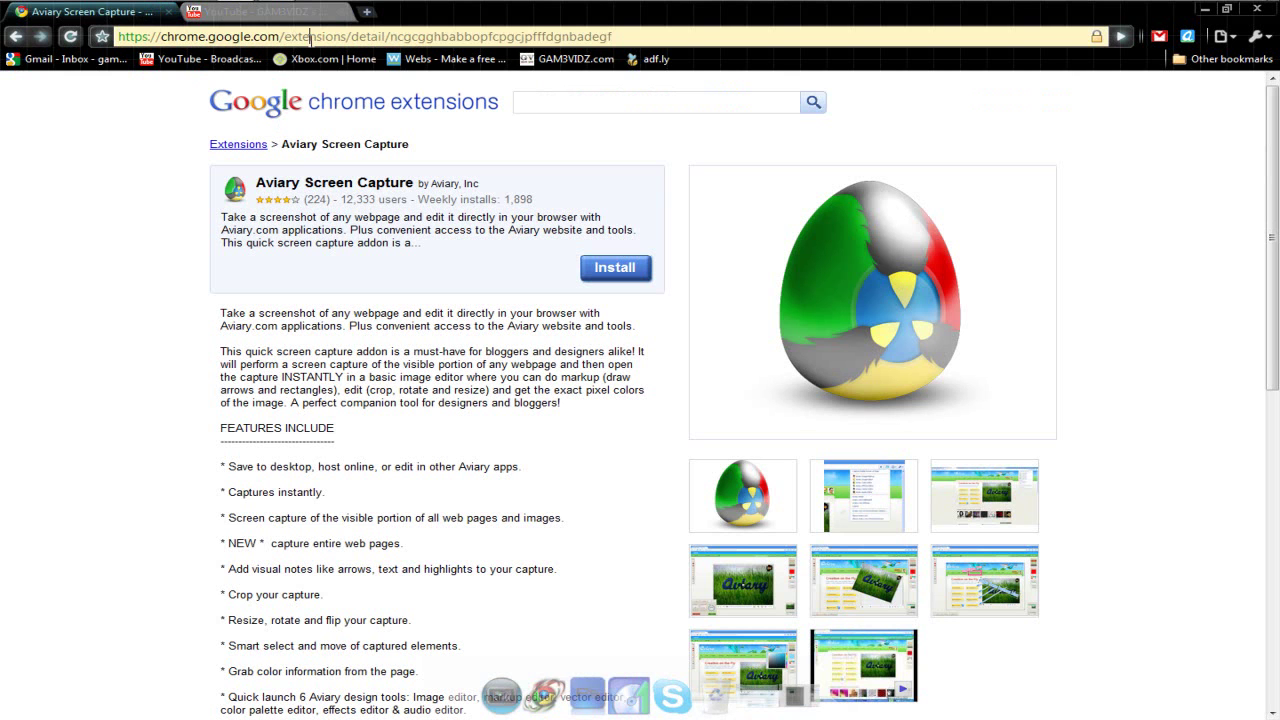
{"action": "left_click", "coordinate": [1205, 9]}
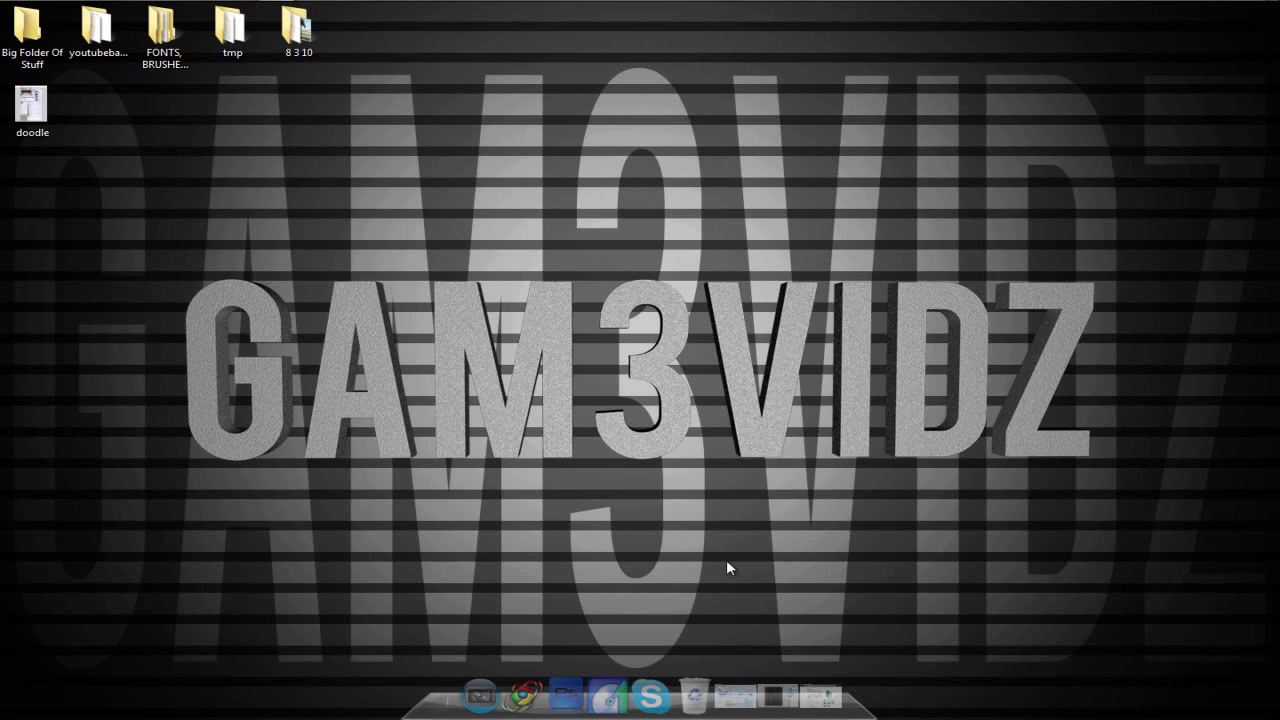
- Restore Firefox's Screengrab page, look over its Save capture options, then minimize Firefox
{"action": "left_click", "coordinate": [730, 690]}
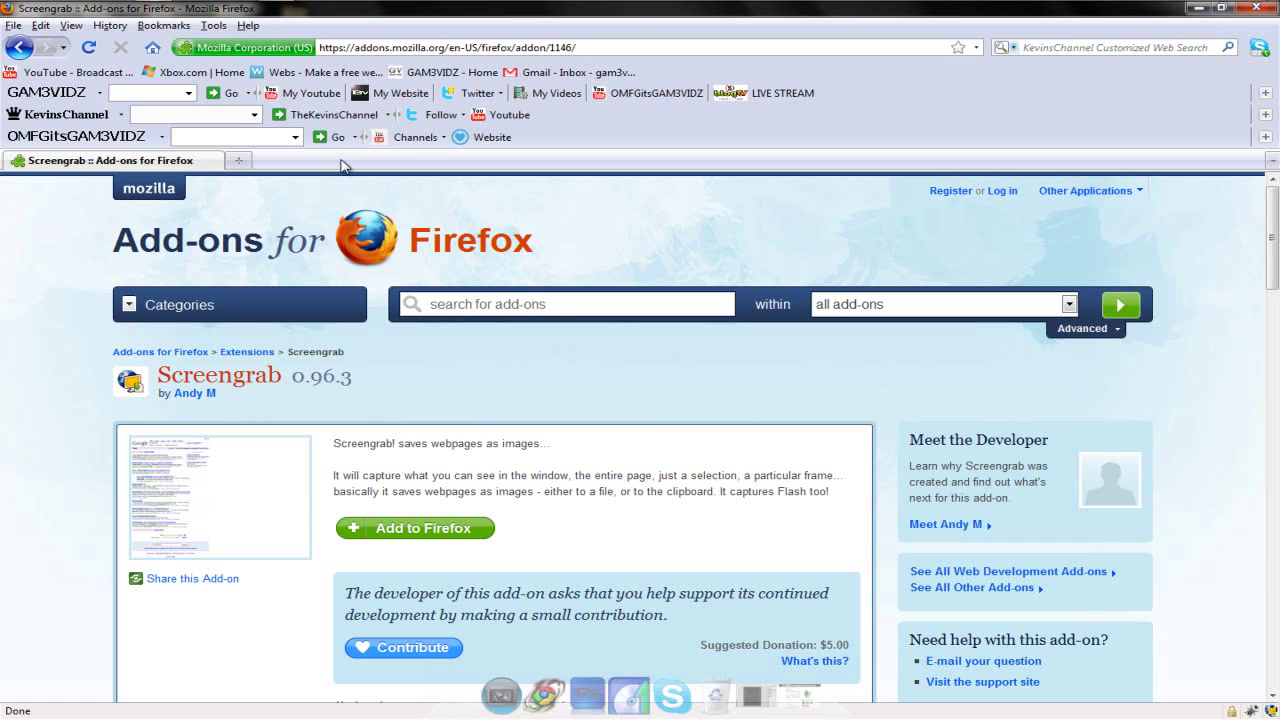
{"action": "scroll", "coordinate": [429, 331], "scroll_direction": "down", "scroll_amount": 3}
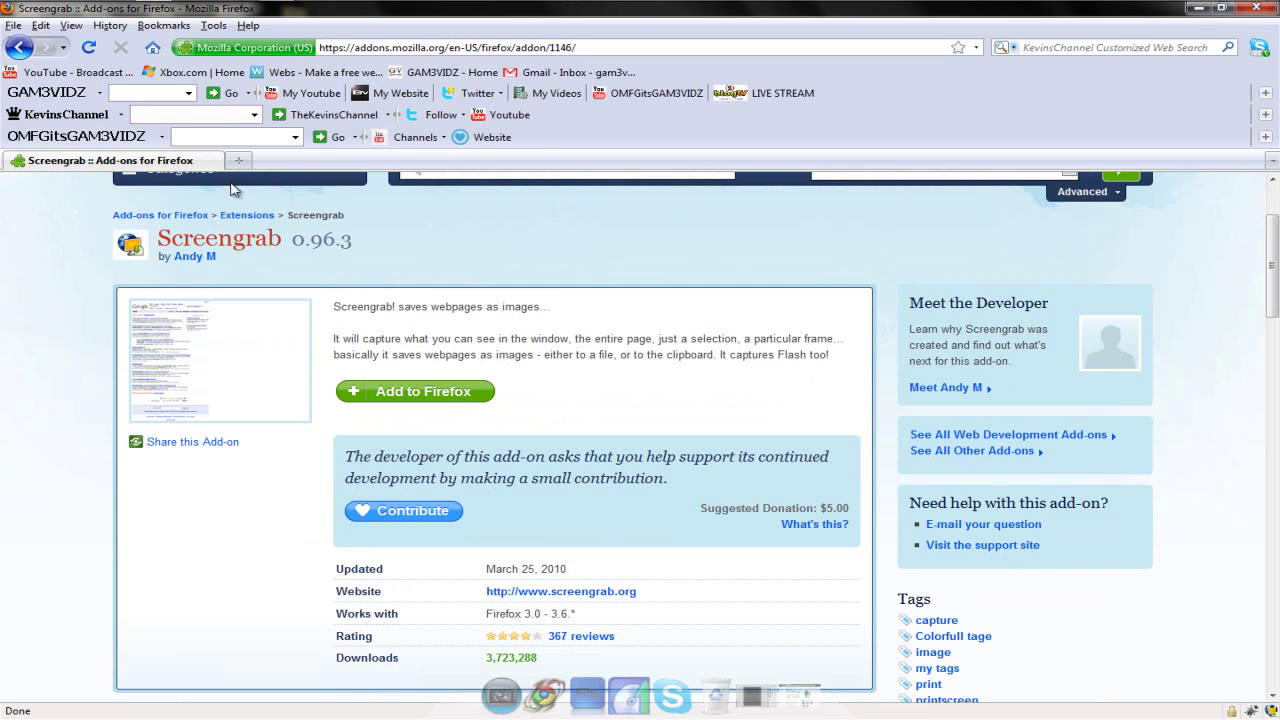
{"action": "scroll", "coordinate": [600, 420], "scroll_direction": "down", "scroll_amount": 2}
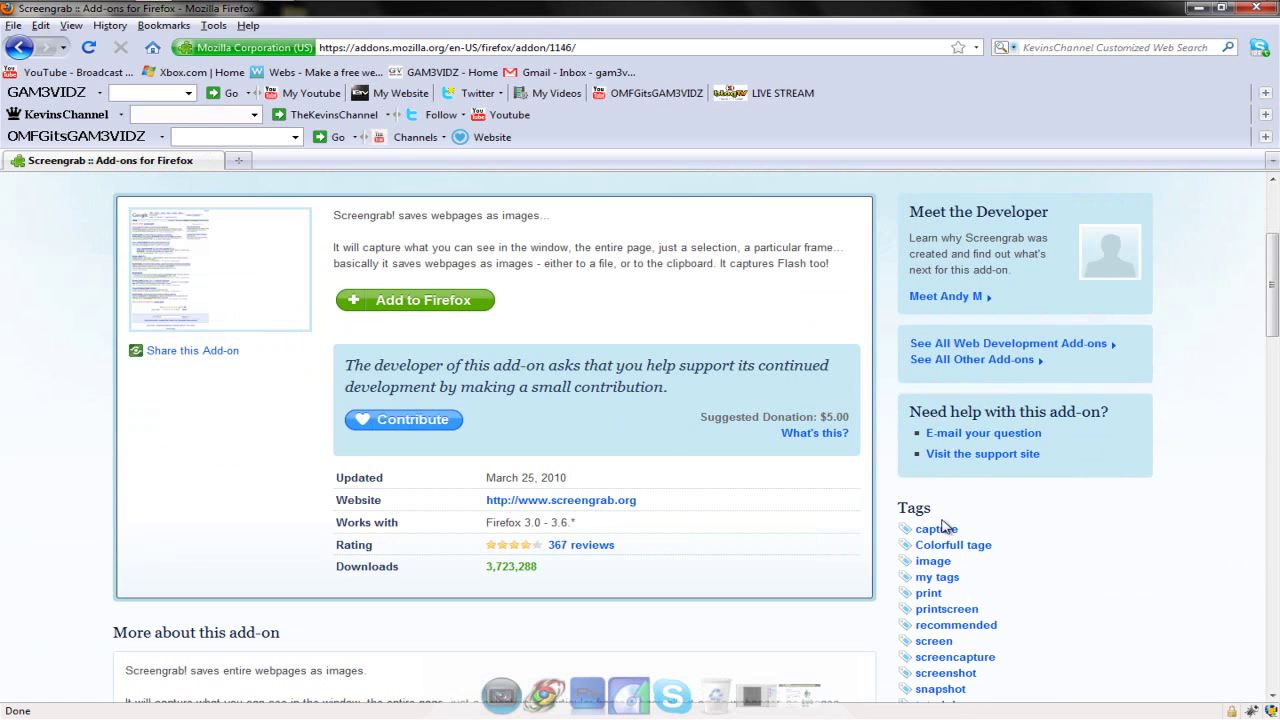
{"action": "left_click", "coordinate": [1265, 710]}
{"action": "mouse_move", "coordinate": [1215, 674]}
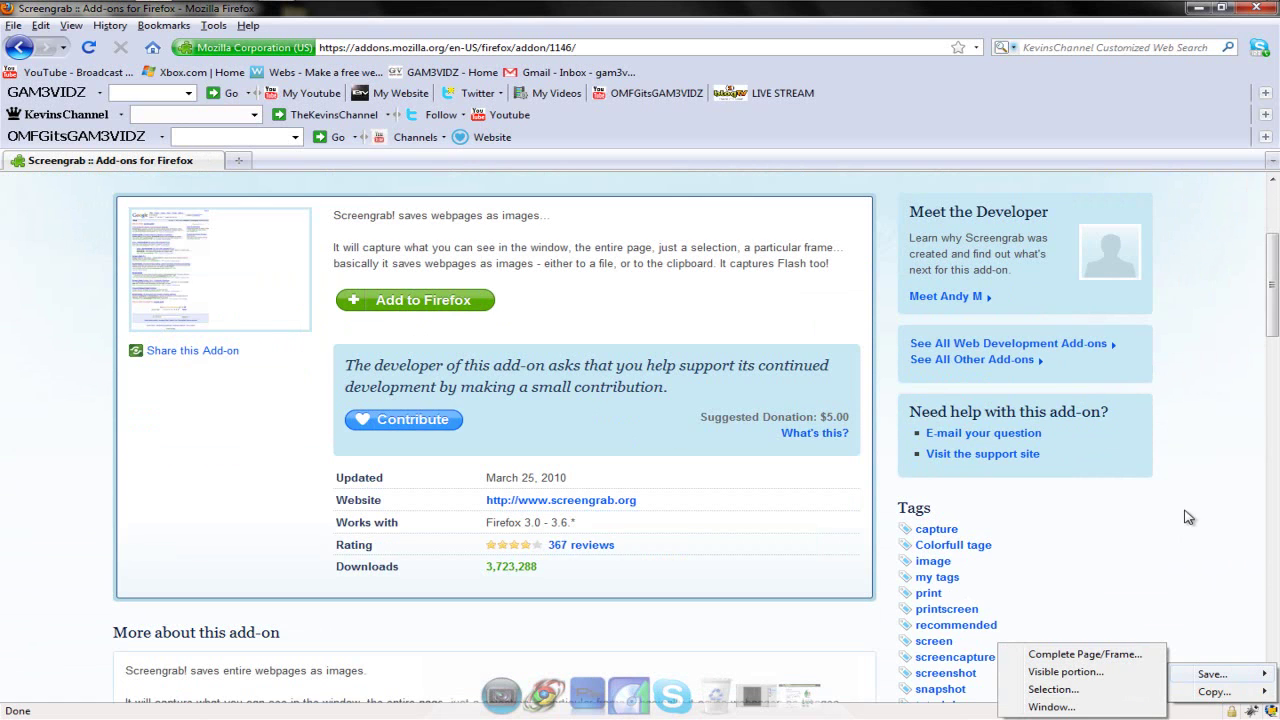
{"action": "scroll", "coordinate": [1220, 444], "scroll_direction": "up", "scroll_amount": 4}
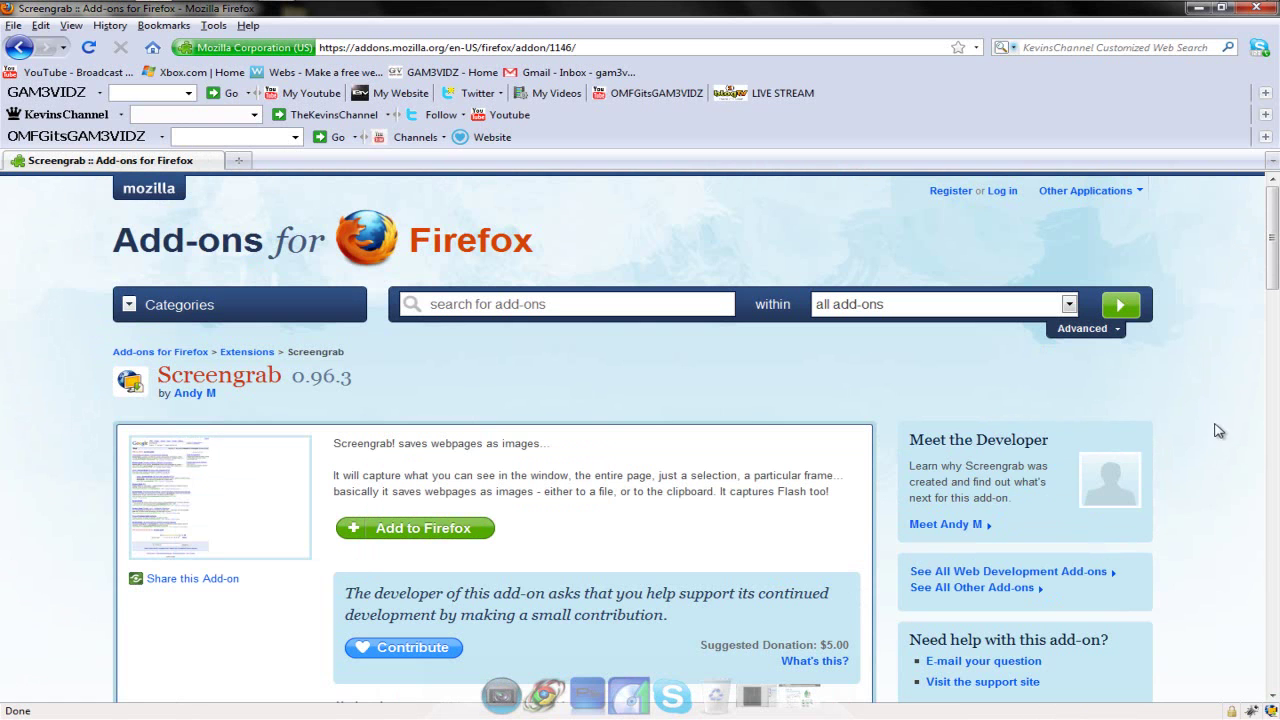
{"action": "left_click", "coordinate": [1200, 9]}
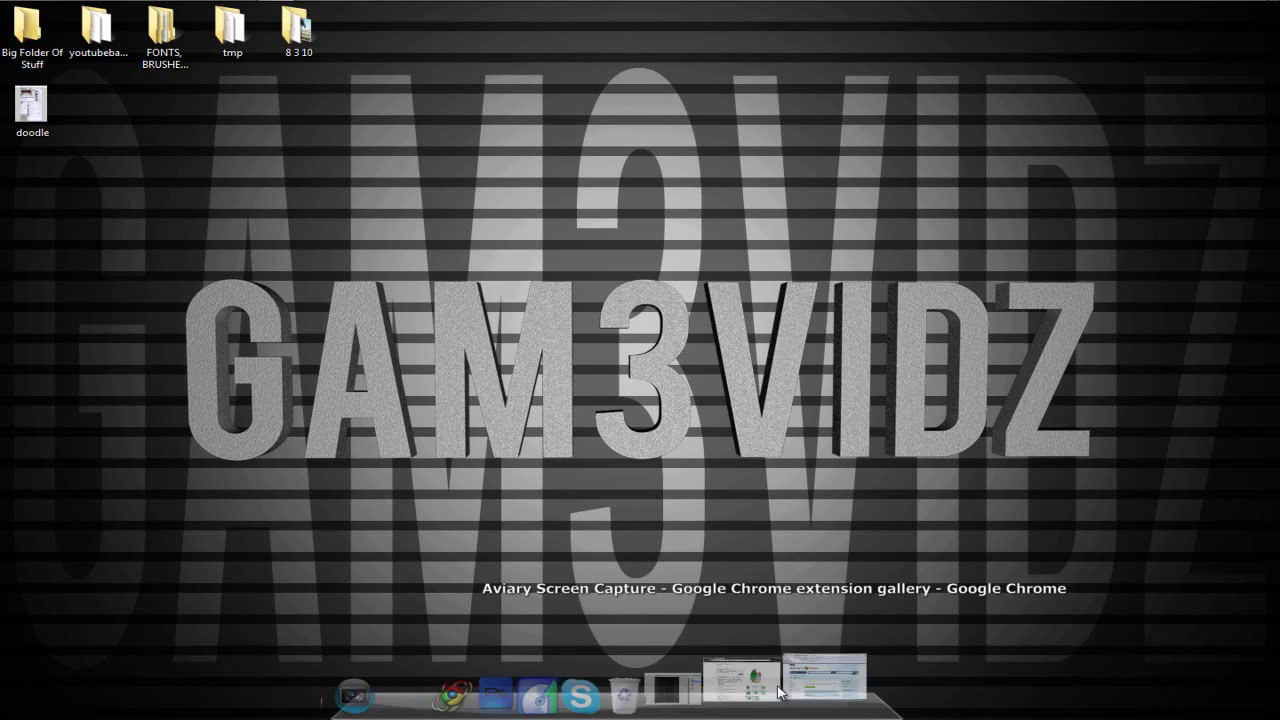
- Bring Photoshop back, toggle the Layer 0 reference on and off, and inspect the inside layer's style
{"action": "left_click", "coordinate": [728, 686]}
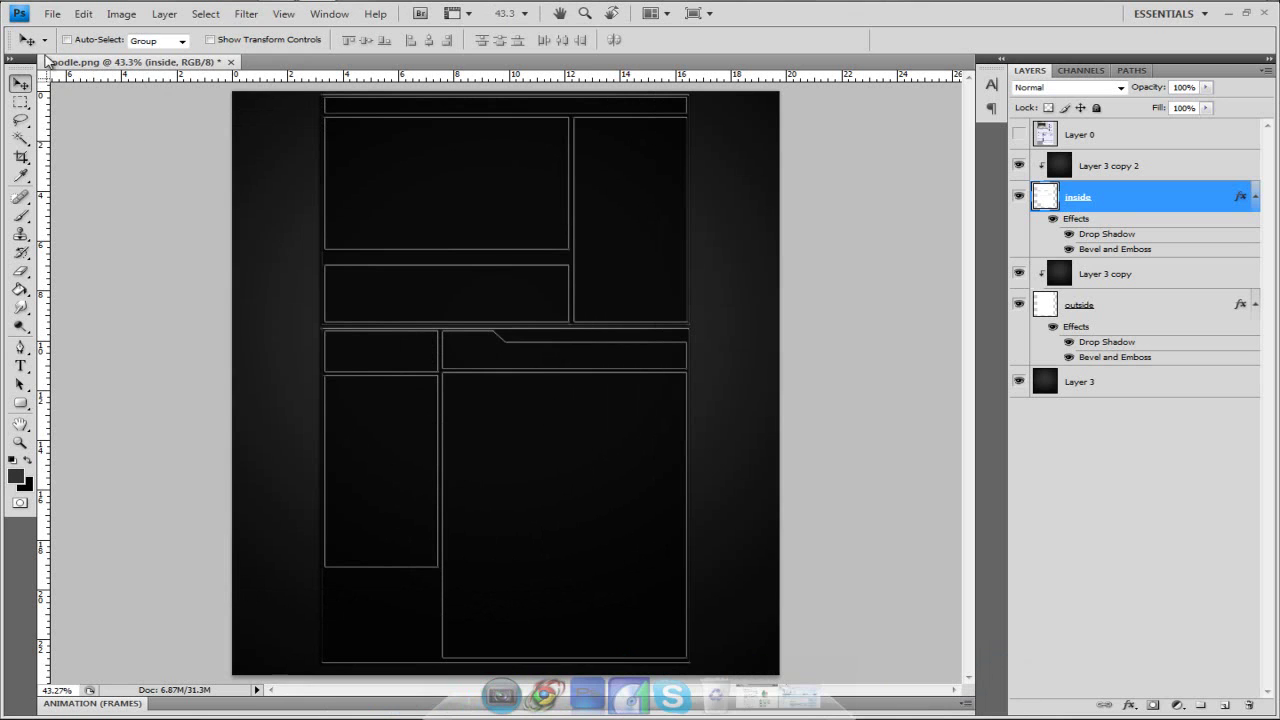
{"action": "left_click", "coordinate": [52, 14]}
{"action": "left_click", "coordinate": [55, 15]}
{"action": "left_click", "coordinate": [1020, 136]}
{"action": "left_click", "coordinate": [1020, 137]}
{"action": "double_click", "coordinate": [1172, 199]}
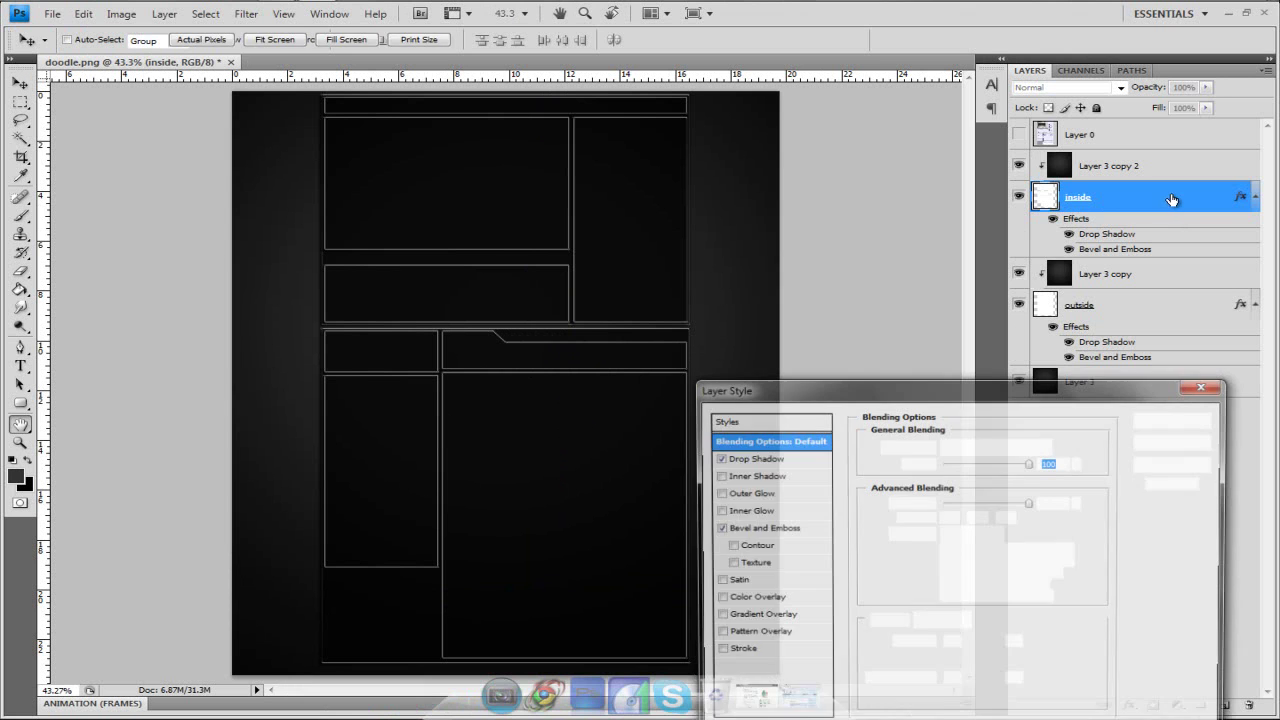
{"action": "left_click", "coordinate": [1168, 443]}
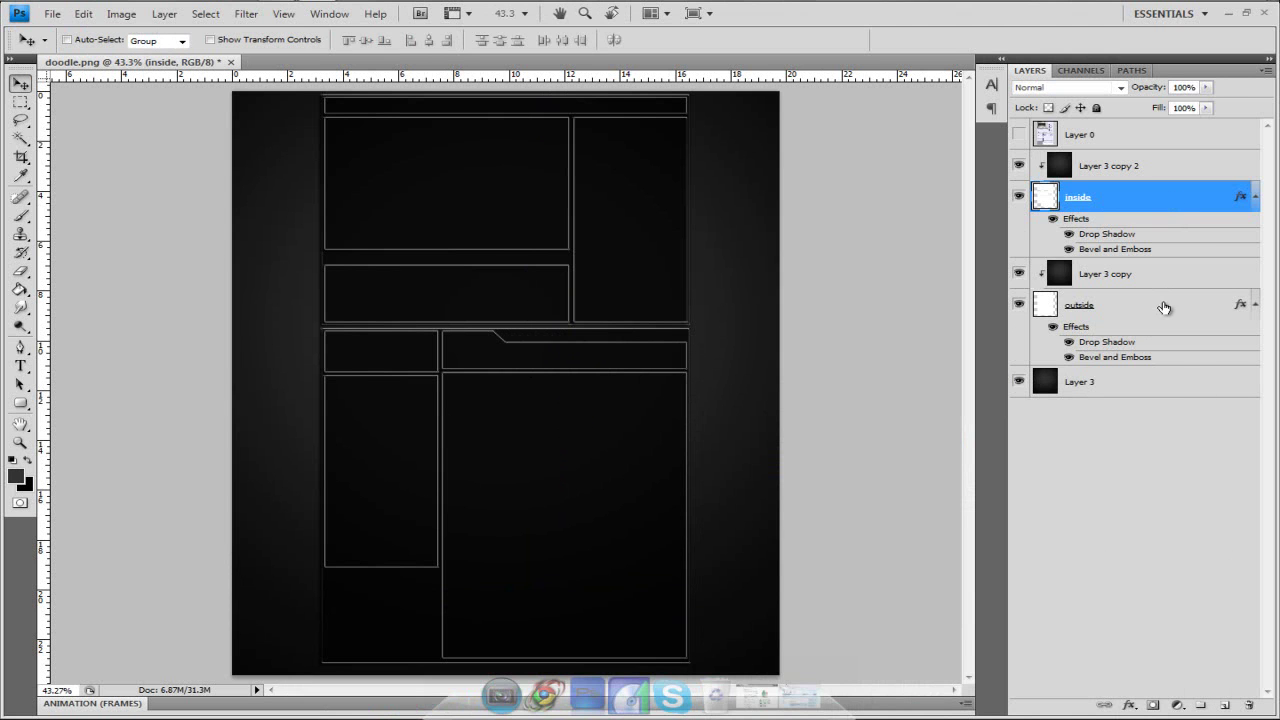
- Give Layer 3 copy a red Color Overlay in Color blend mode
{"action": "left_click", "coordinate": [1166, 303]}
{"action": "left_click", "coordinate": [1170, 280]}
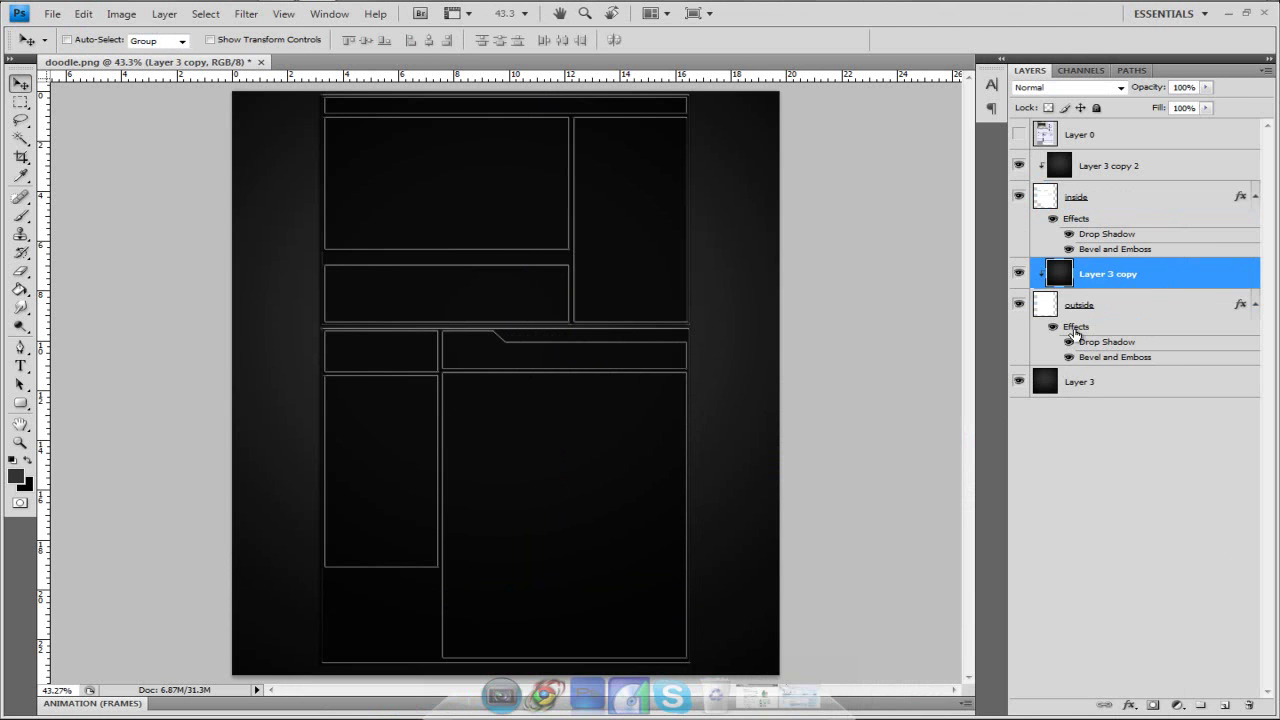
{"action": "double_click", "coordinate": [1163, 277]}
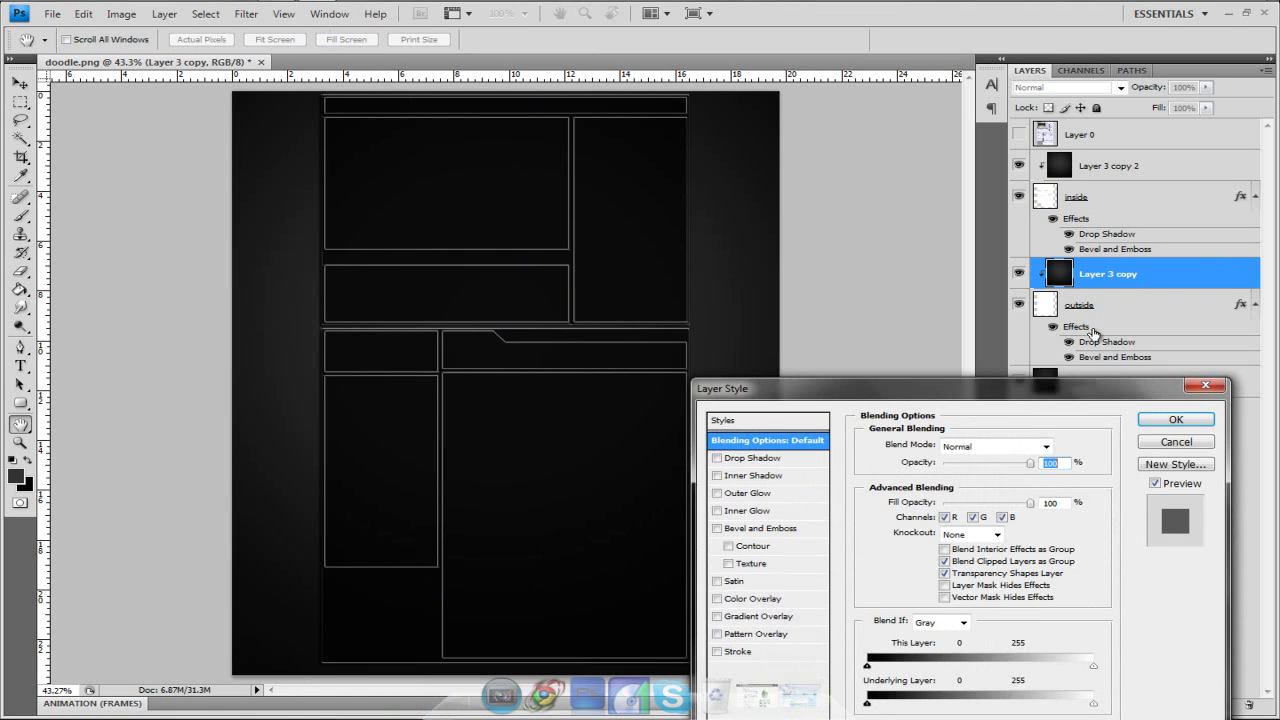
{"action": "left_click", "coordinate": [762, 600]}
{"action": "left_click", "coordinate": [997, 452]}
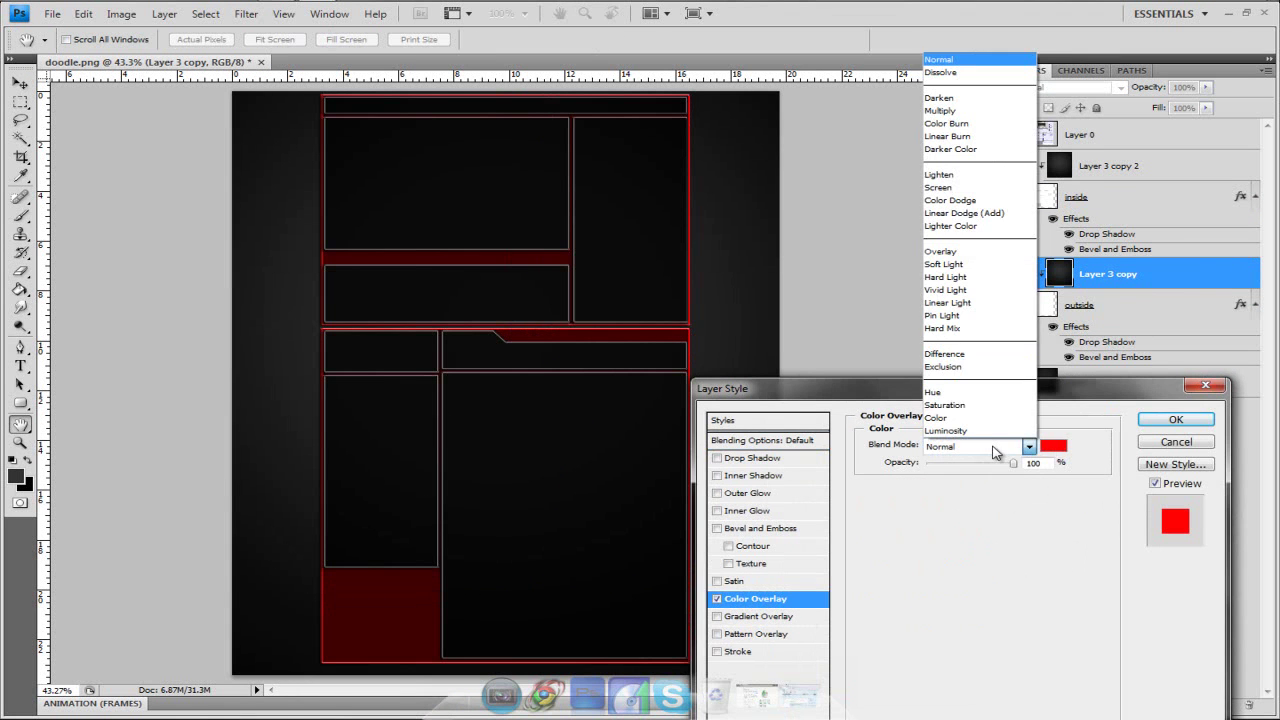
{"action": "left_click", "coordinate": [988, 450]}
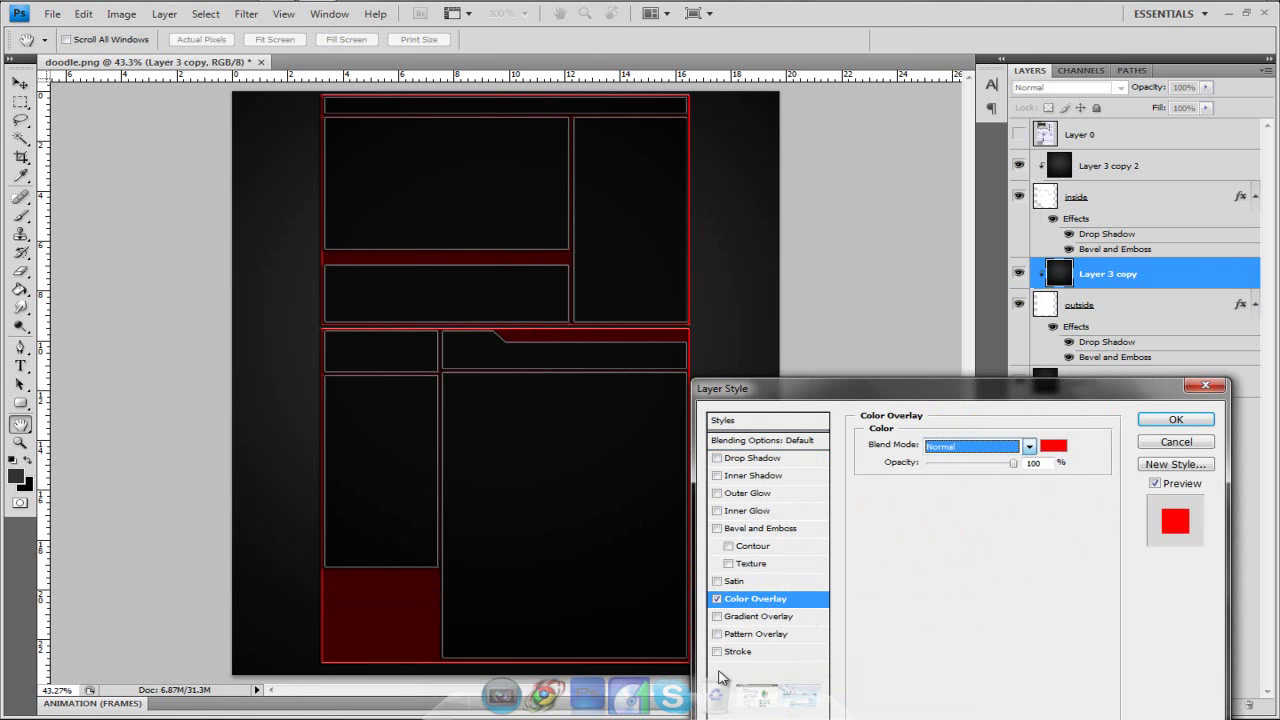
{"action": "left_click", "coordinate": [982, 452]}
{"action": "left_click", "coordinate": [962, 418]}
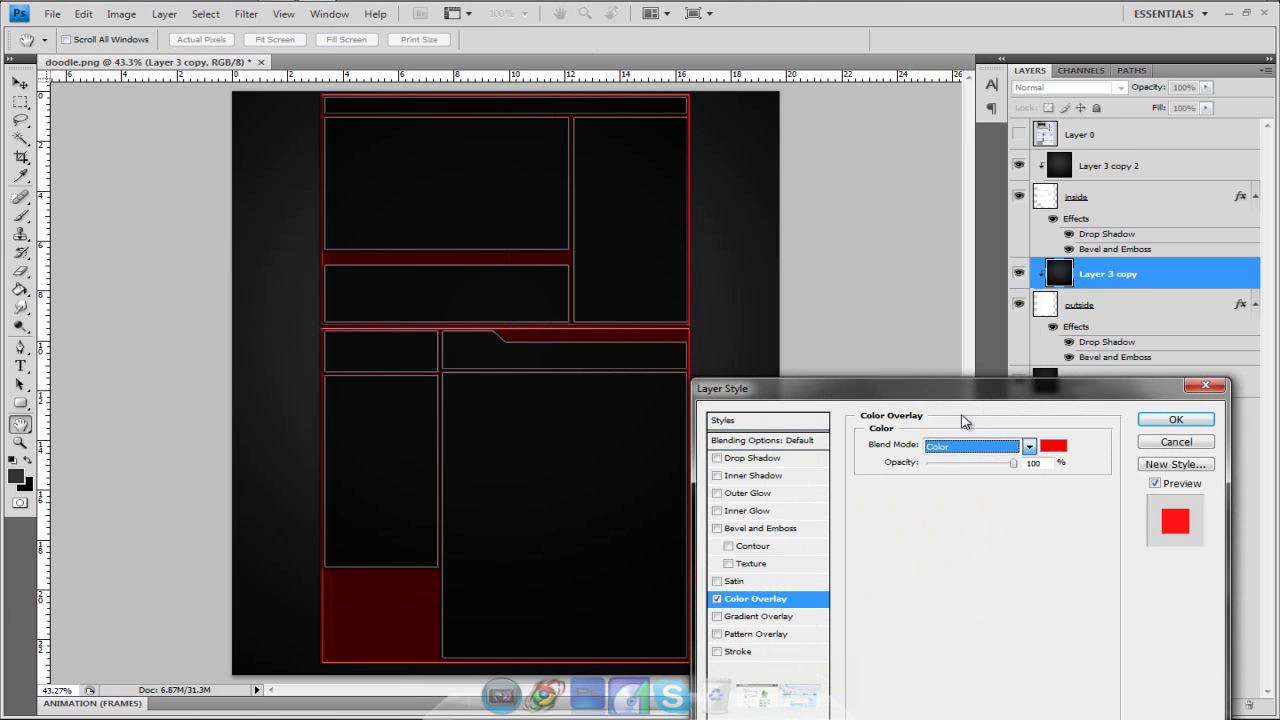
{"action": "left_click", "coordinate": [1172, 420]}
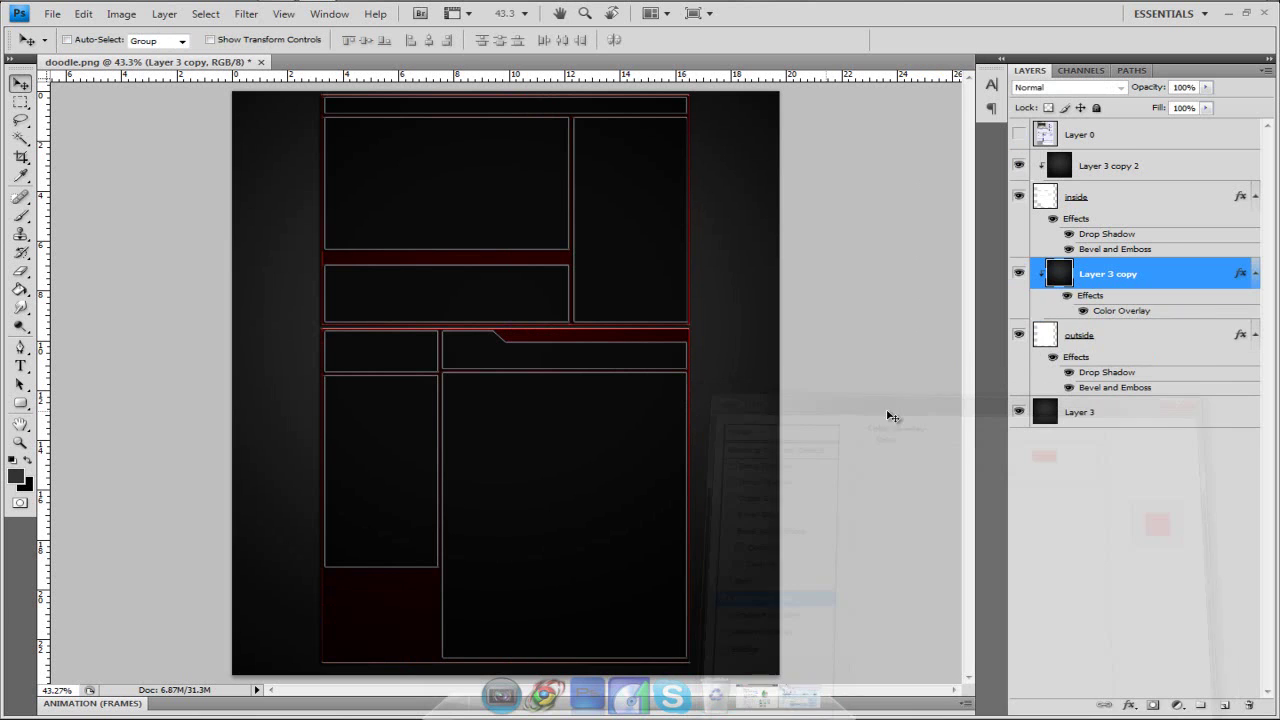
{"action": "left_click", "coordinate": [21, 443]}
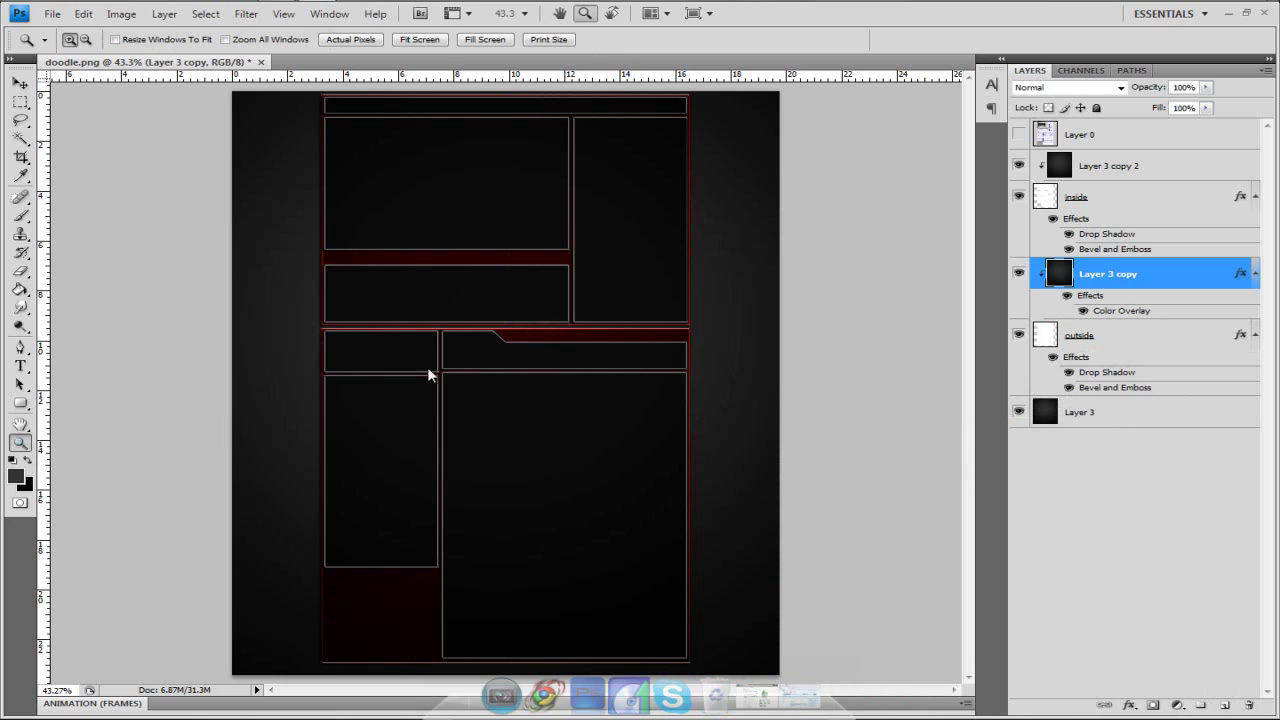
{"action": "right_click", "coordinate": [484, 394]}
{"action": "left_click", "coordinate": [500, 425]}
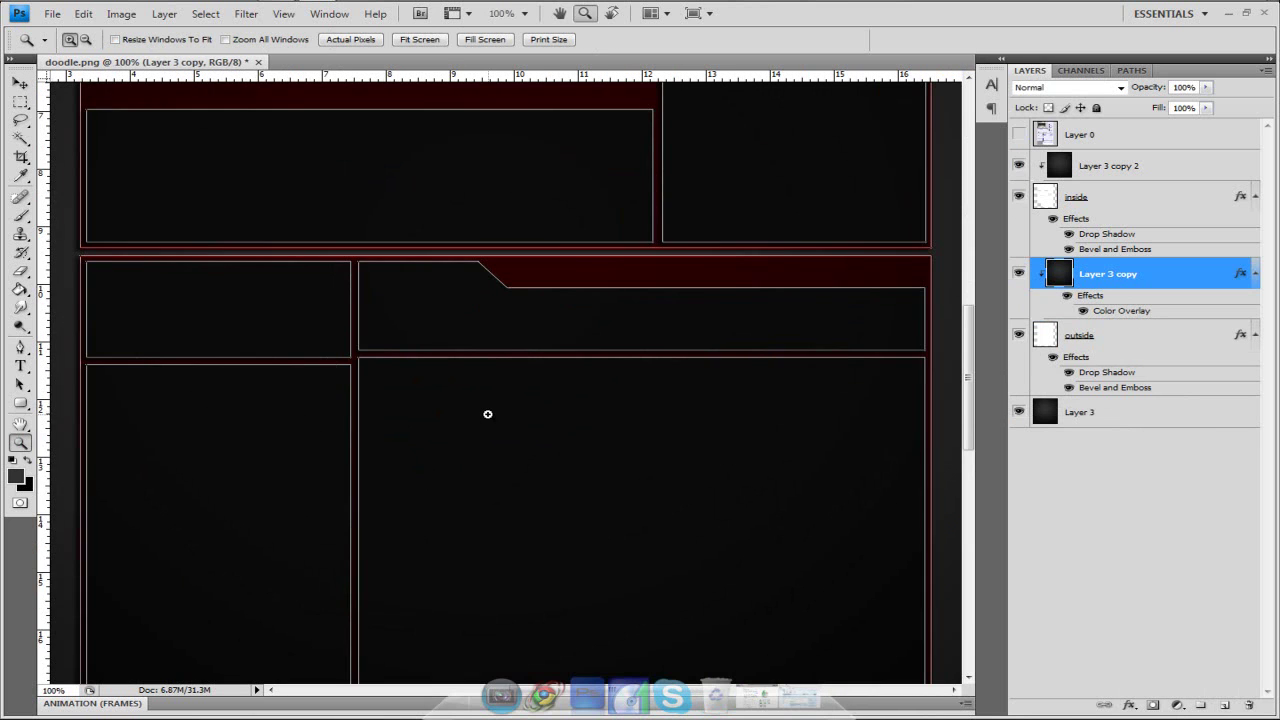
{"action": "scroll", "coordinate": [487, 414], "scroll_direction": "up", "scroll_amount": 2}
{"action": "scroll", "coordinate": [487, 414], "scroll_direction": "up", "scroll_amount": 6}
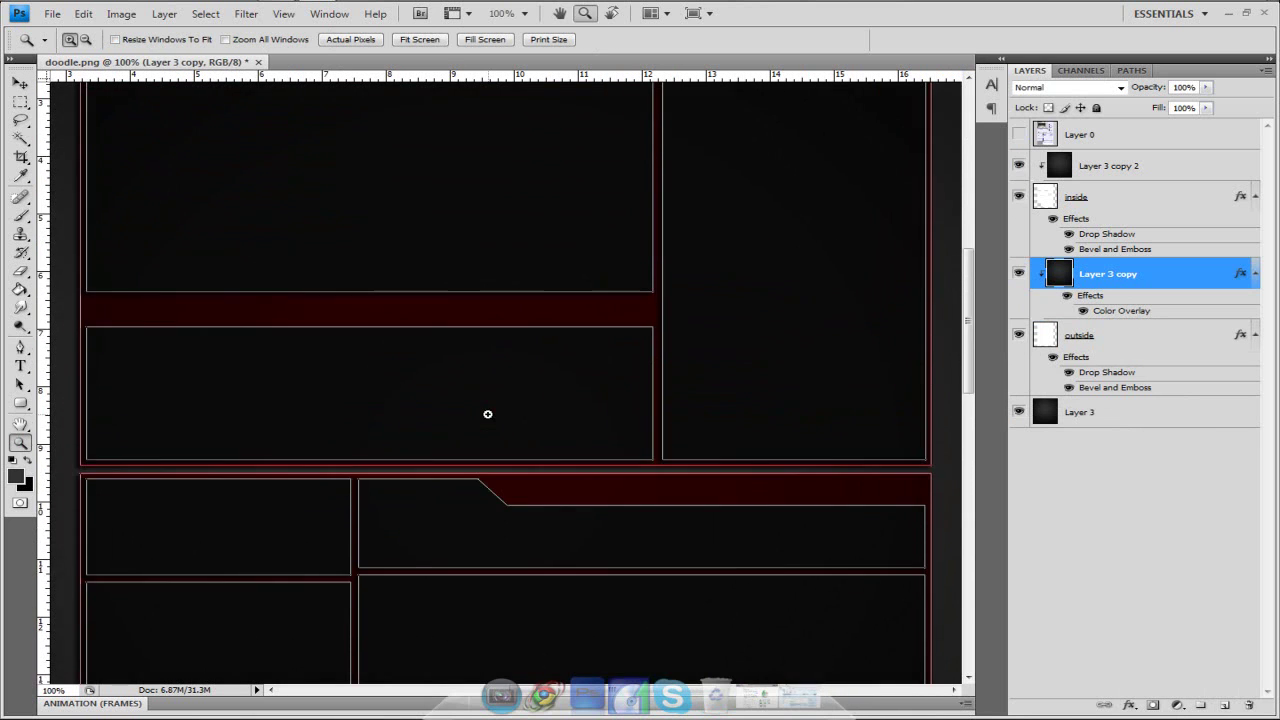
{"action": "scroll", "coordinate": [487, 414], "scroll_direction": "up", "scroll_amount": 6}
{"action": "right_click", "coordinate": [487, 414]}
{"action": "left_click", "coordinate": [530, 427]}
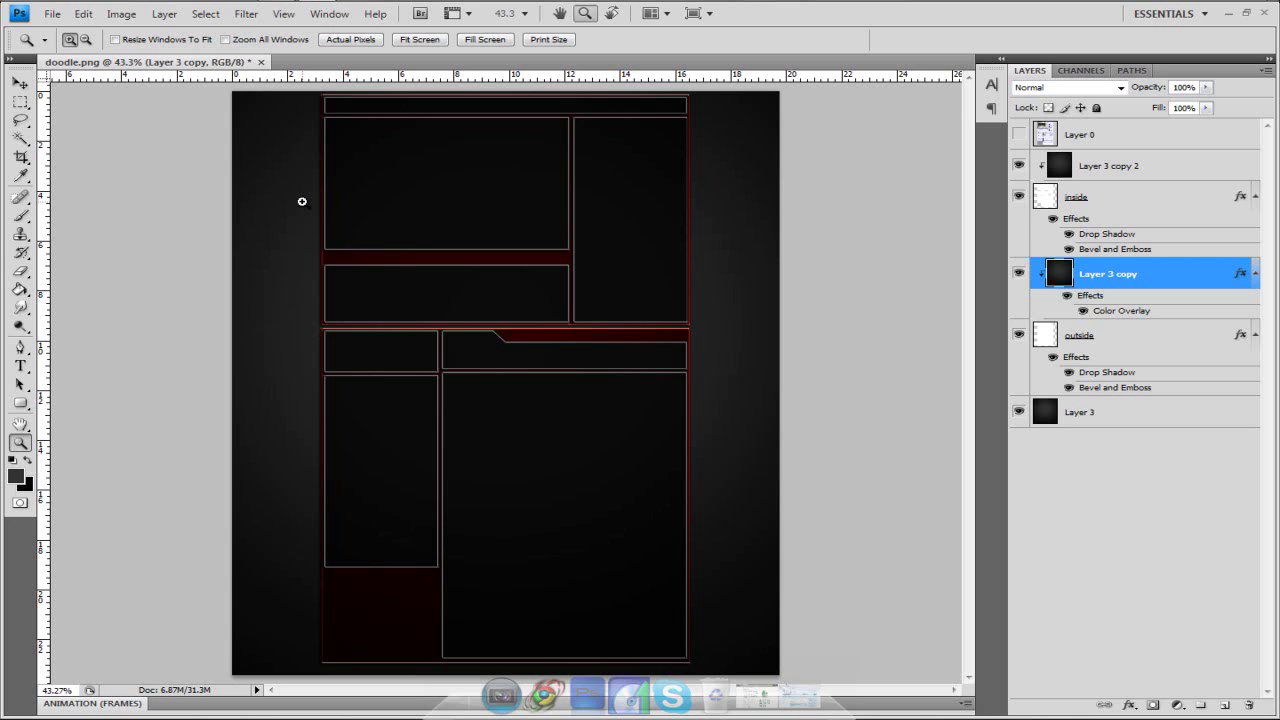
{"action": "left_click", "coordinate": [384, 203]}
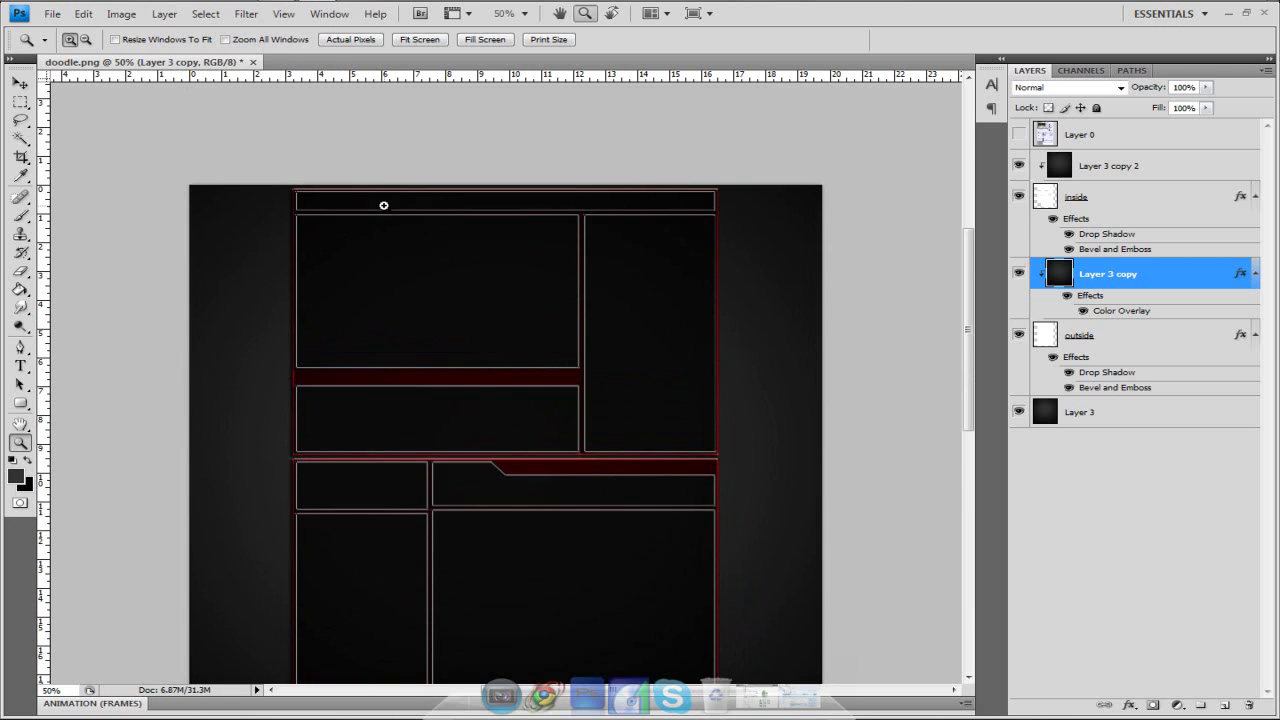
{"action": "left_click", "coordinate": [383, 205]}
{"action": "left_click", "coordinate": [342, 281]}
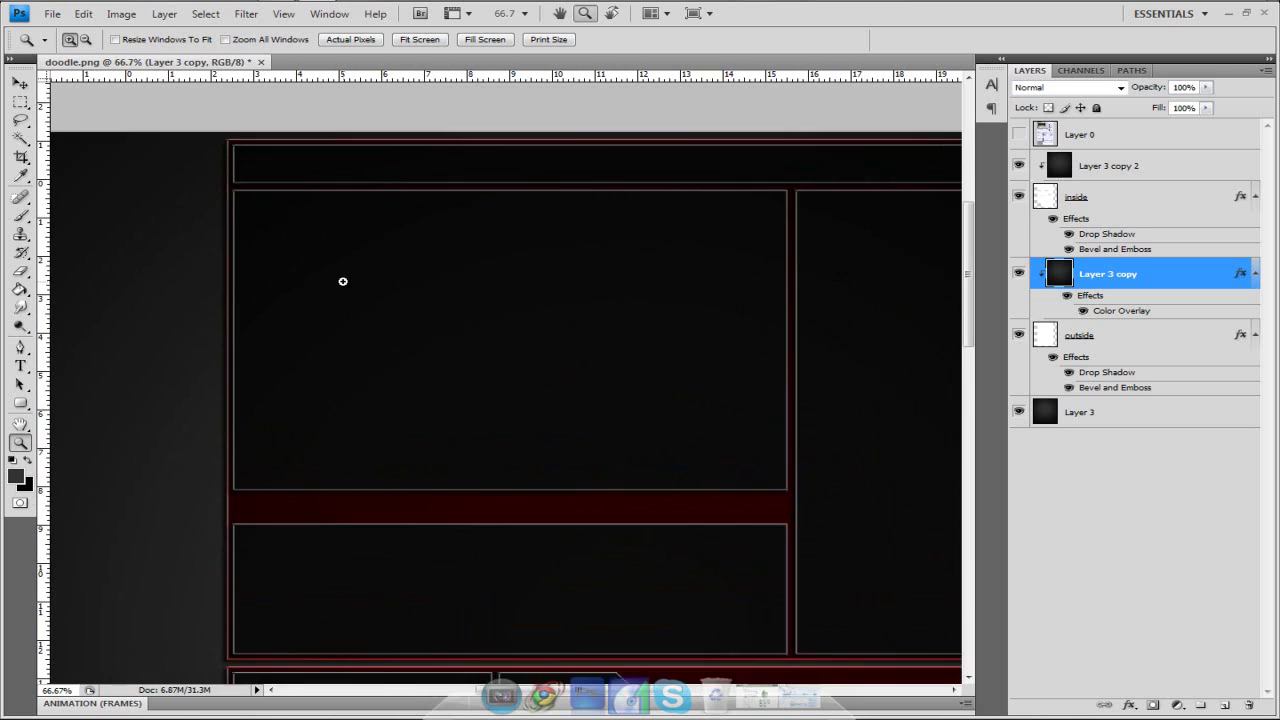
{"action": "right_click", "coordinate": [421, 287]}
{"action": "left_click", "coordinate": [457, 299]}
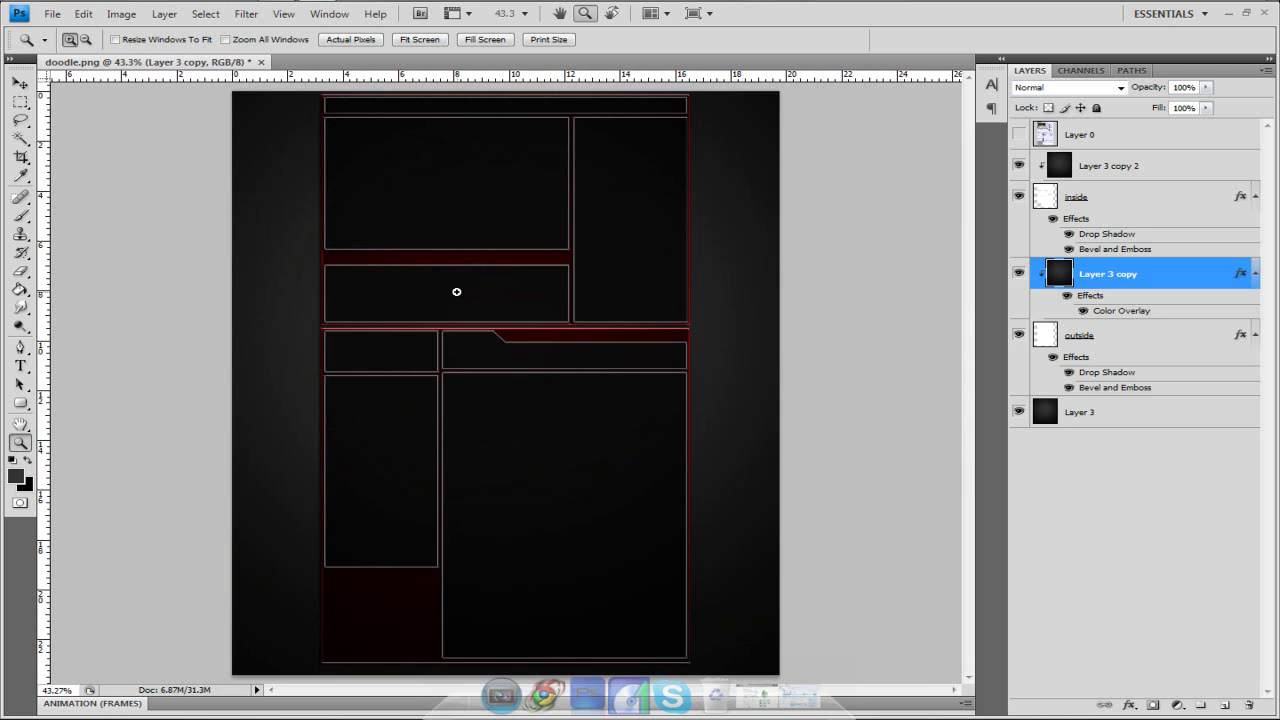
{"action": "left_click", "coordinate": [456, 291]}
{"action": "left_click", "coordinate": [456, 291]}
{"action": "scroll", "coordinate": [456, 291], "scroll_direction": "down", "scroll_amount": 5}
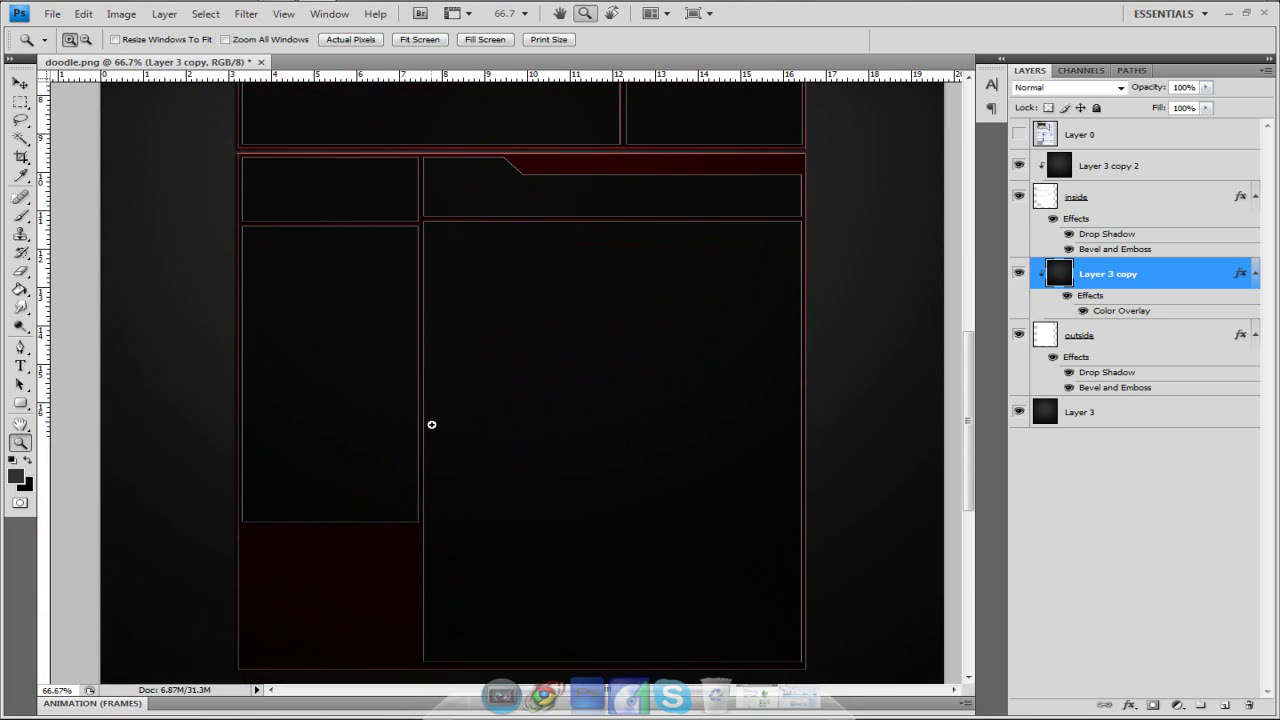
{"action": "scroll", "coordinate": [322, 479], "scroll_direction": "down", "scroll_amount": 1}
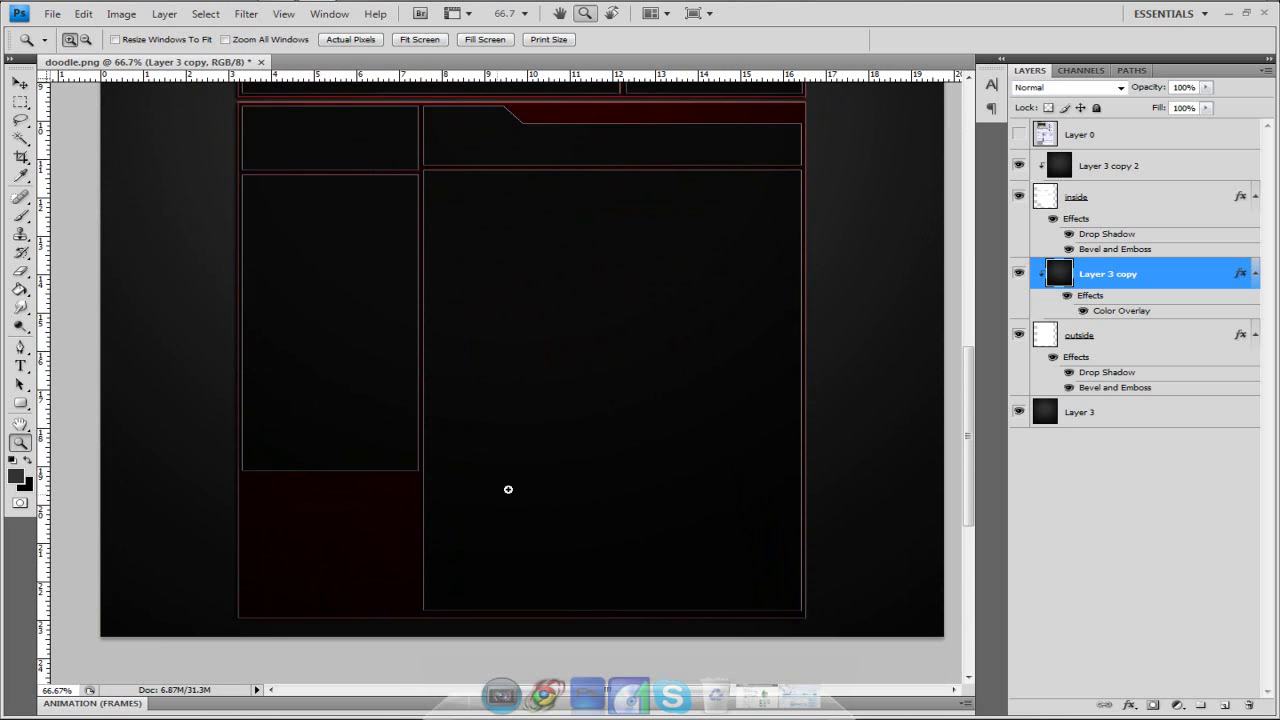
{"action": "scroll", "coordinate": [480, 437], "scroll_direction": "up", "scroll_amount": 1}
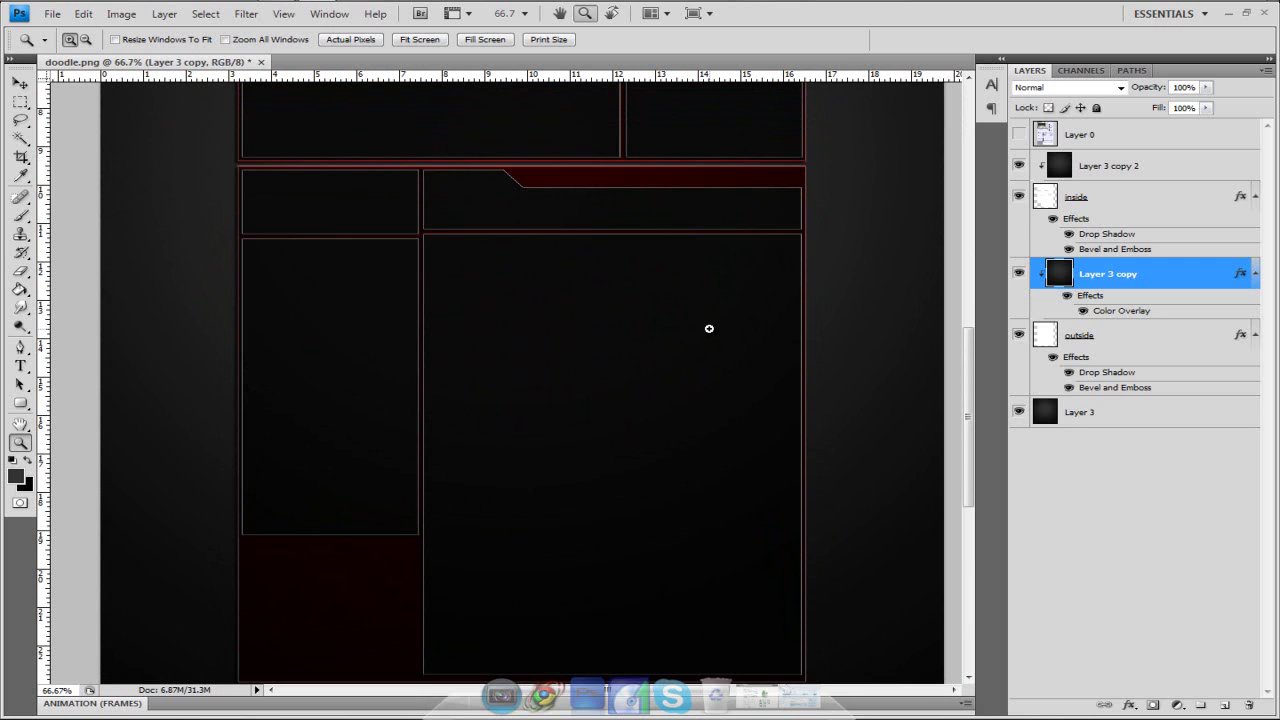
{"action": "scroll", "coordinate": [709, 328], "scroll_direction": "up", "scroll_amount": 5}
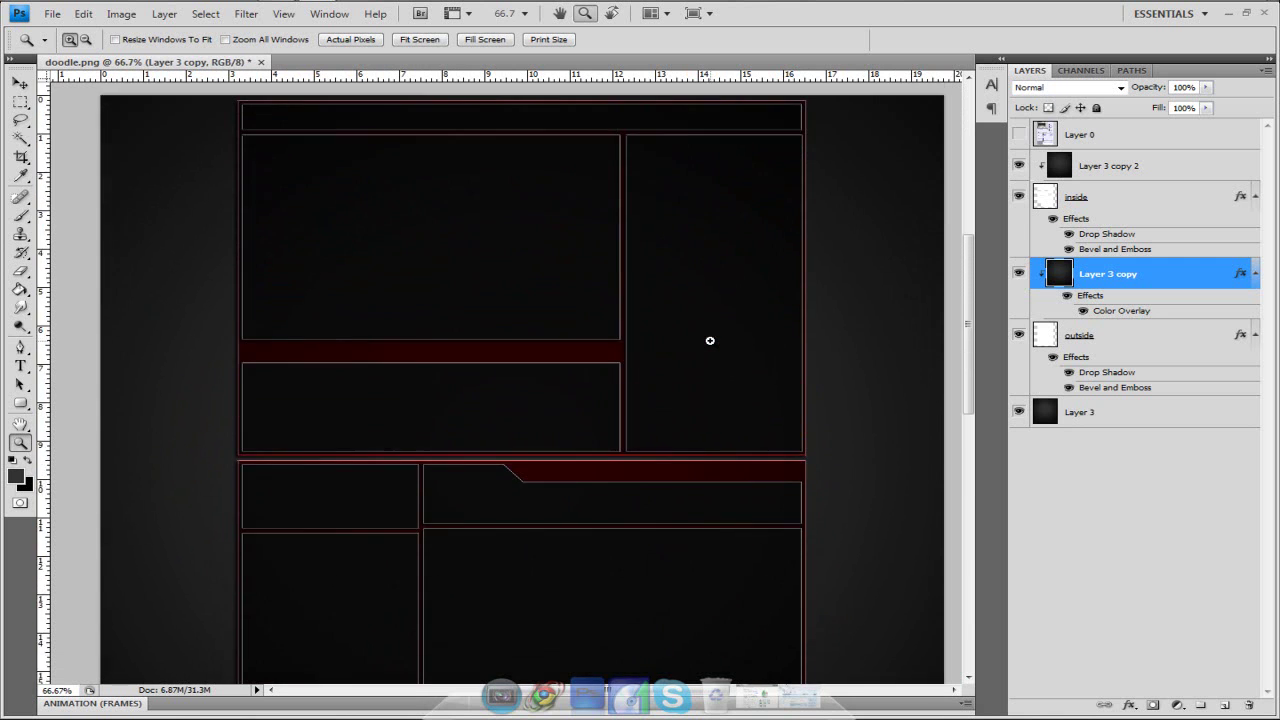
{"action": "scroll", "coordinate": [710, 341], "scroll_direction": "up", "scroll_amount": 2}
{"action": "scroll", "coordinate": [710, 341], "scroll_direction": "up", "scroll_amount": 1}
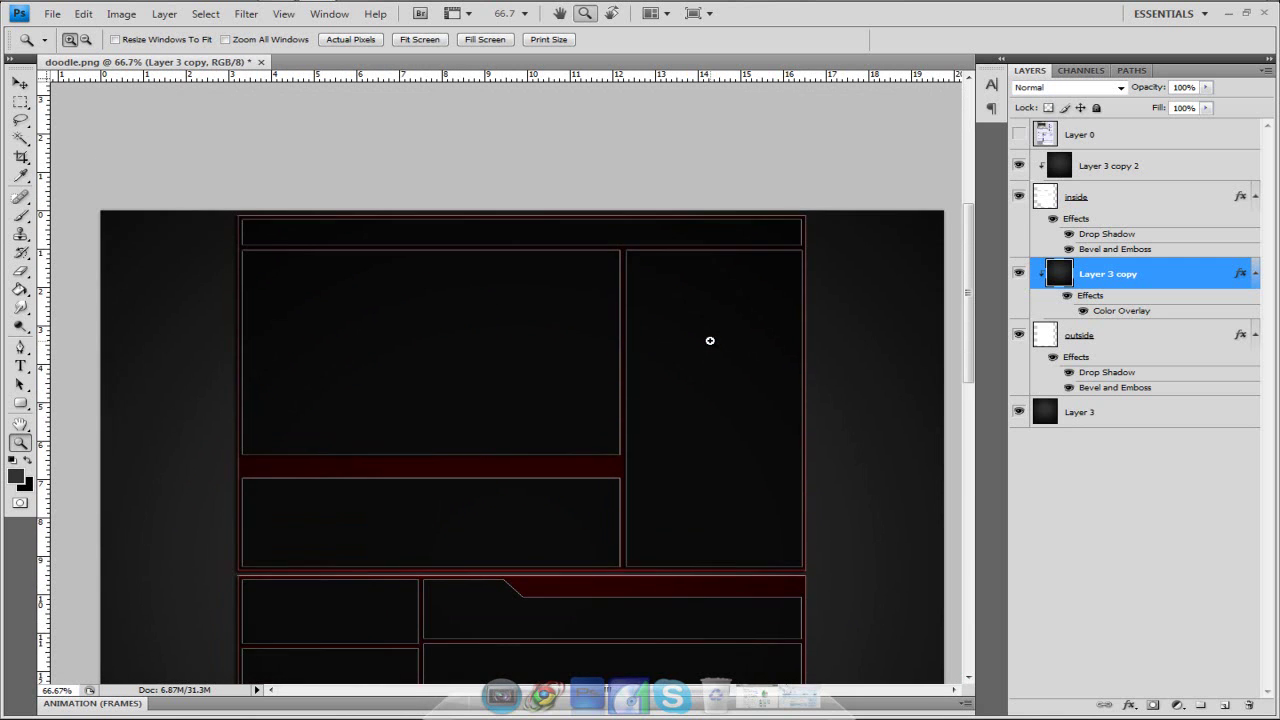